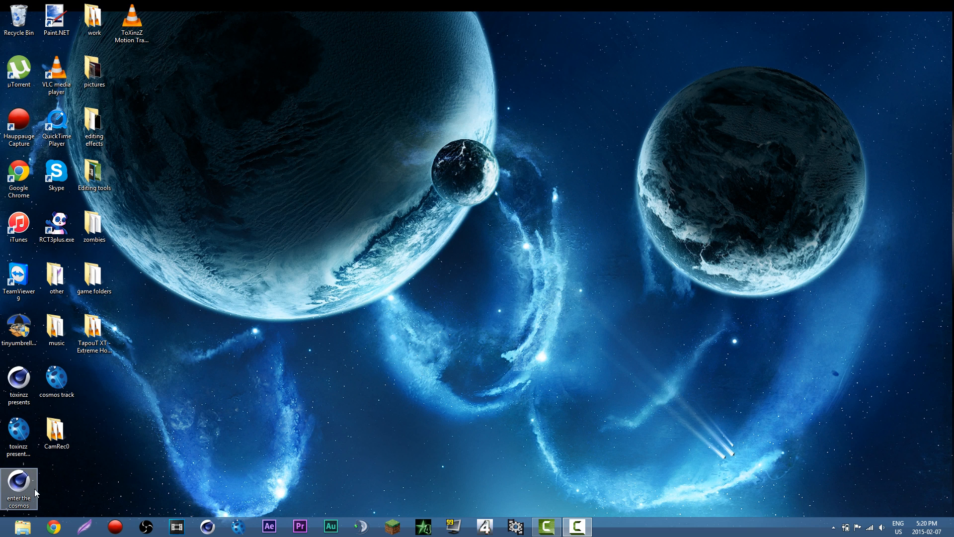
Line up the CamRec0 folder, the cosmos track file and the toxinzz presents track file in the fourth column of desktop icons.
drag(54, 445, 133, 82)
drag(56, 400, 171, 249)
click(37, 427)
drag(37, 424, 187, 278)
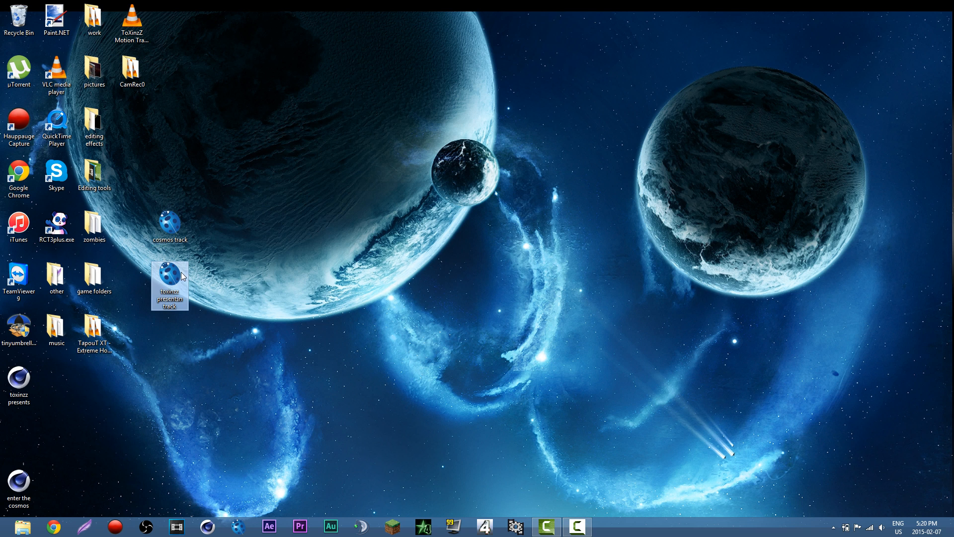
drag(219, 201, 142, 312)
drag(175, 214, 136, 110)
click(193, 372)
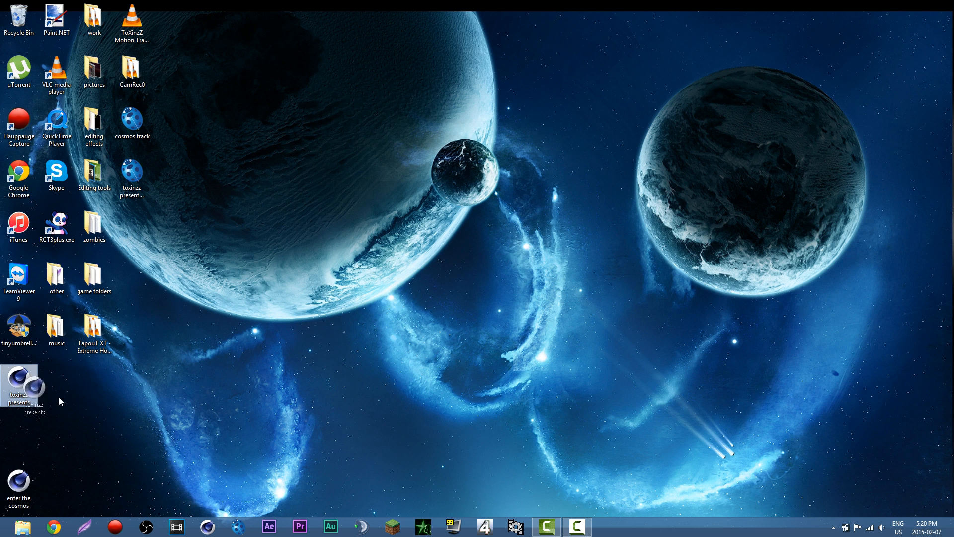
Move the toxinzz presents and enter the cosmos files beneath the two track files on the desktop.
drag(59, 397, 149, 233)
drag(19, 481, 146, 281)
click(188, 364)
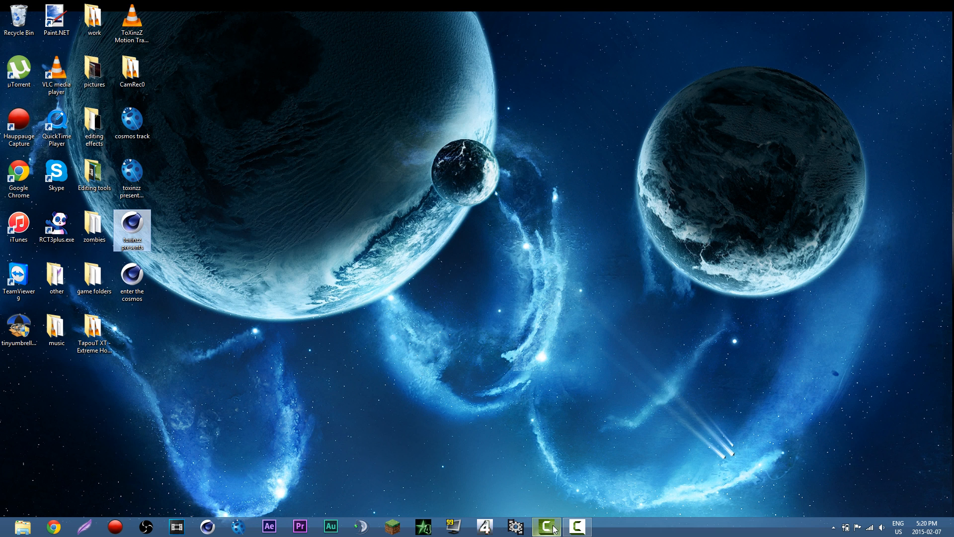
Load the toxinzz presents motion track into Cinema 4D, accepting the LightWave 3D import settings.
click(577, 526)
click(907, 480)
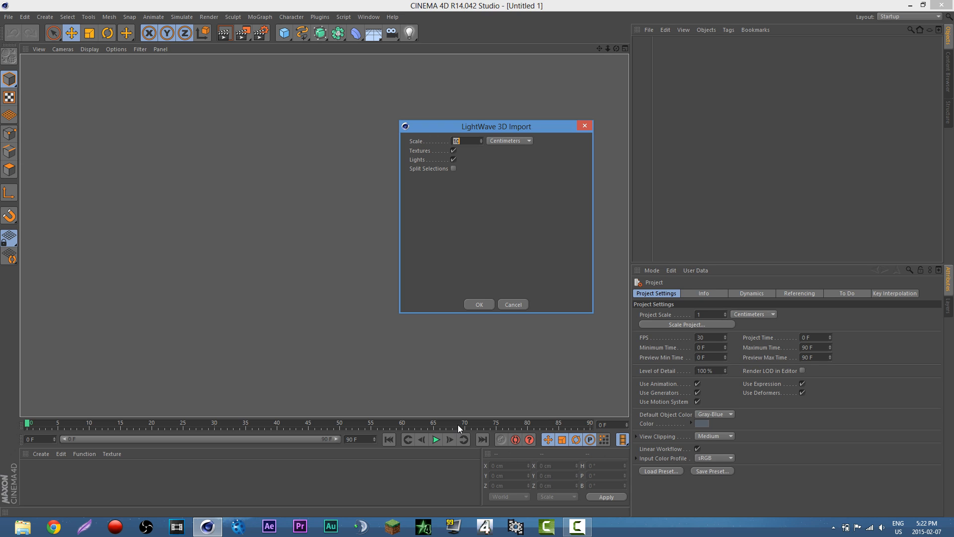
click(480, 304)
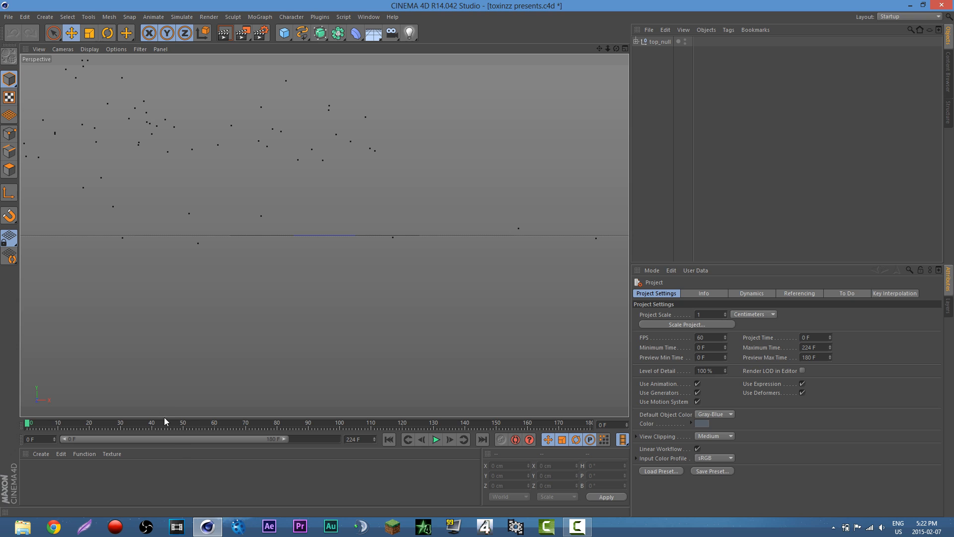
Scrub the timeline to check the tracked camera, then extend the preview range to 224 F and return to frame 0.
drag(28, 426, 440, 426)
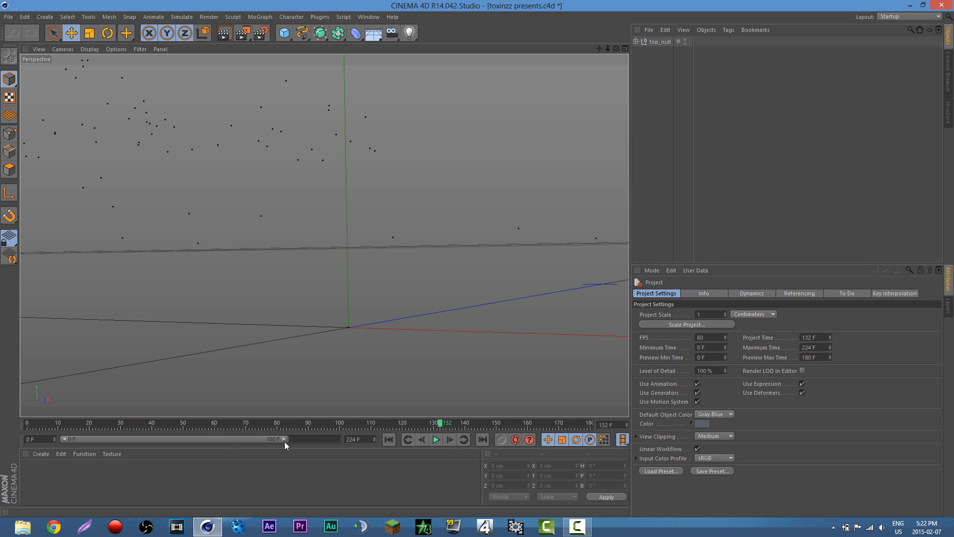
drag(284, 439, 13, 428)
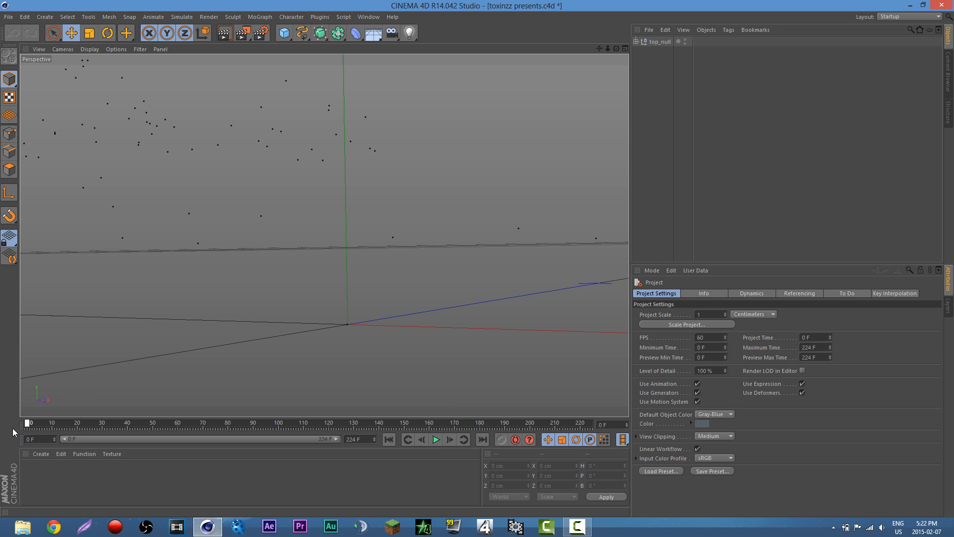
Create a new material and turn off its Specular channel in the Material Editor.
double_click(50, 476)
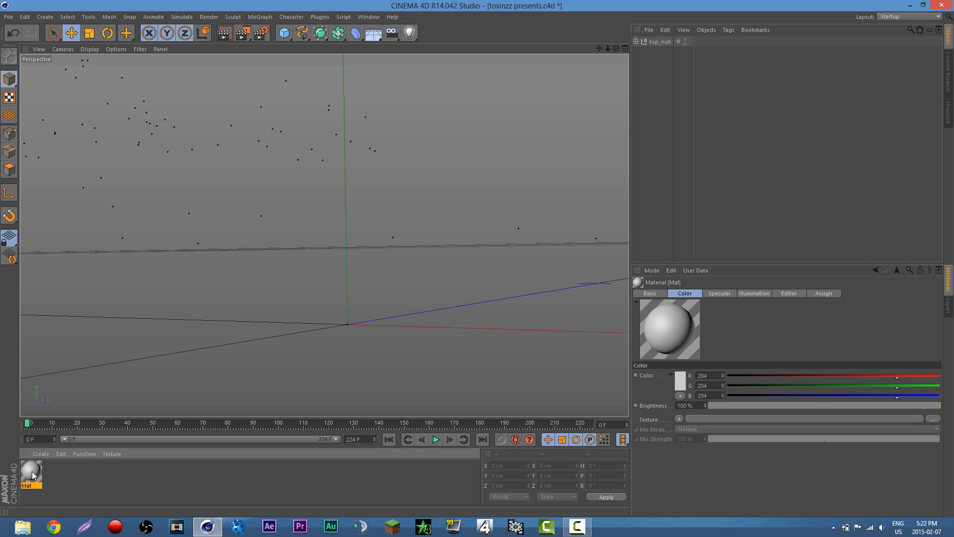
double_click(32, 471)
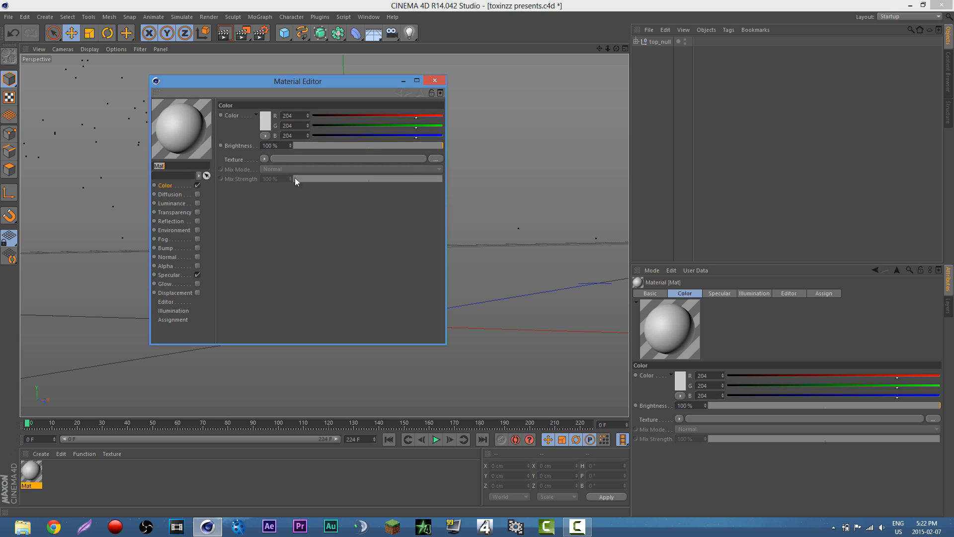
drag(296, 87, 432, 74)
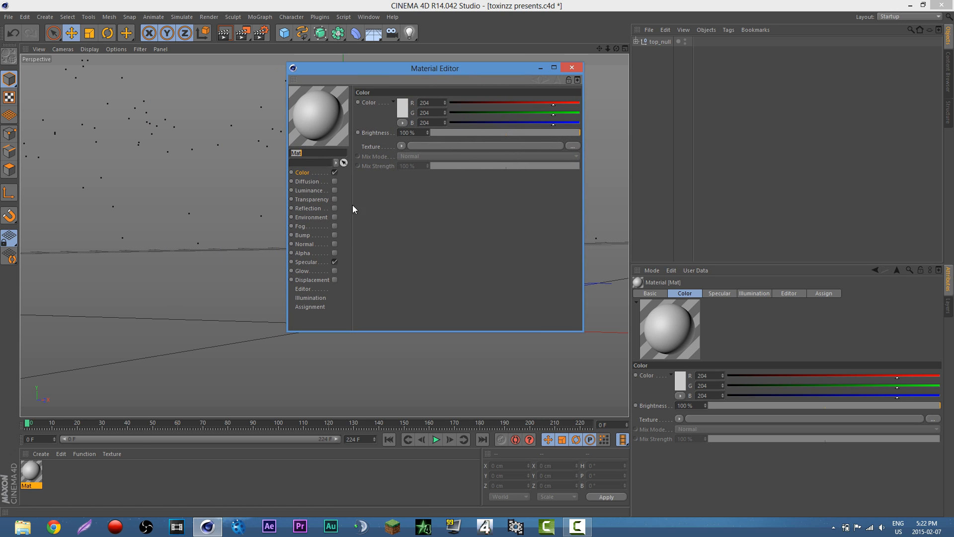
click(335, 262)
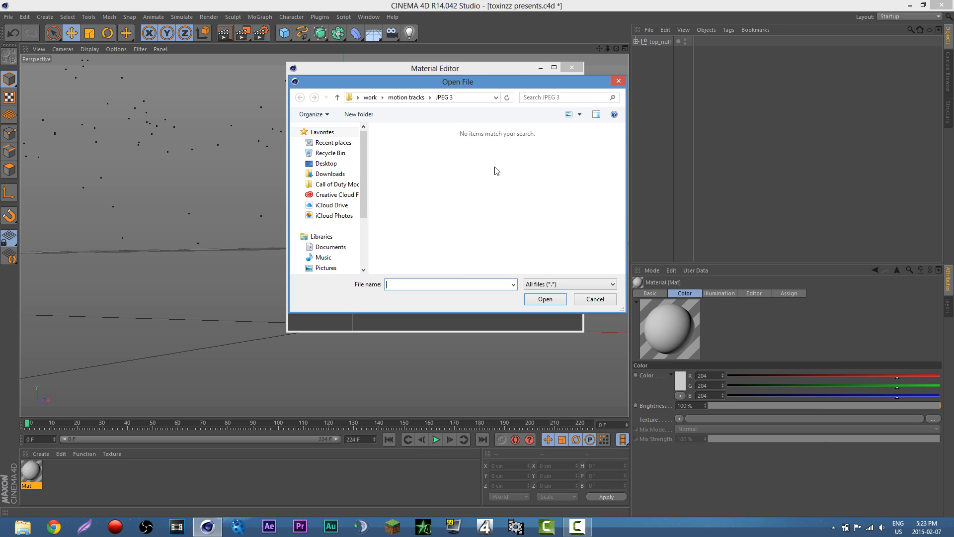
Load cin 1_00000 from the work > motion tracks > JPEG folder on the desktop as the material's Color texture.
click(341, 166)
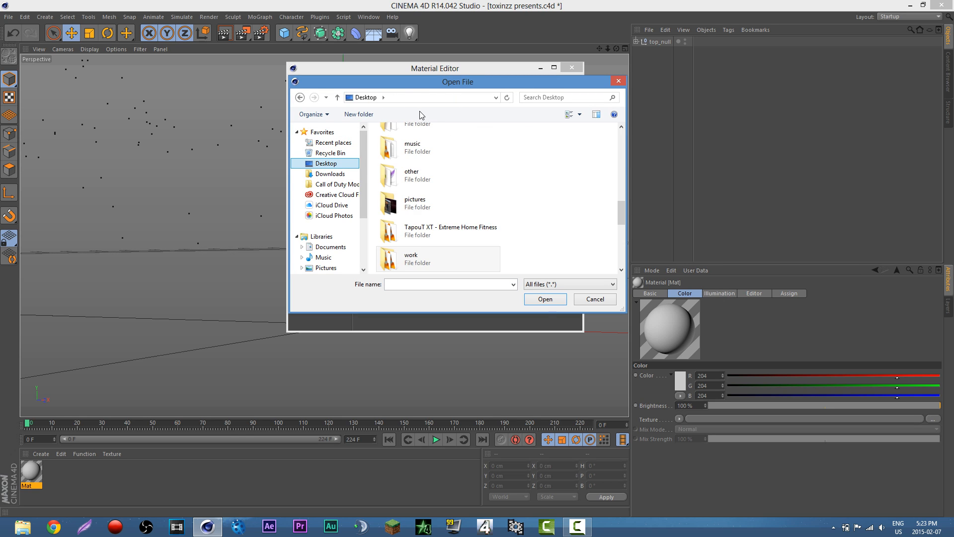
drag(472, 84, 725, 70)
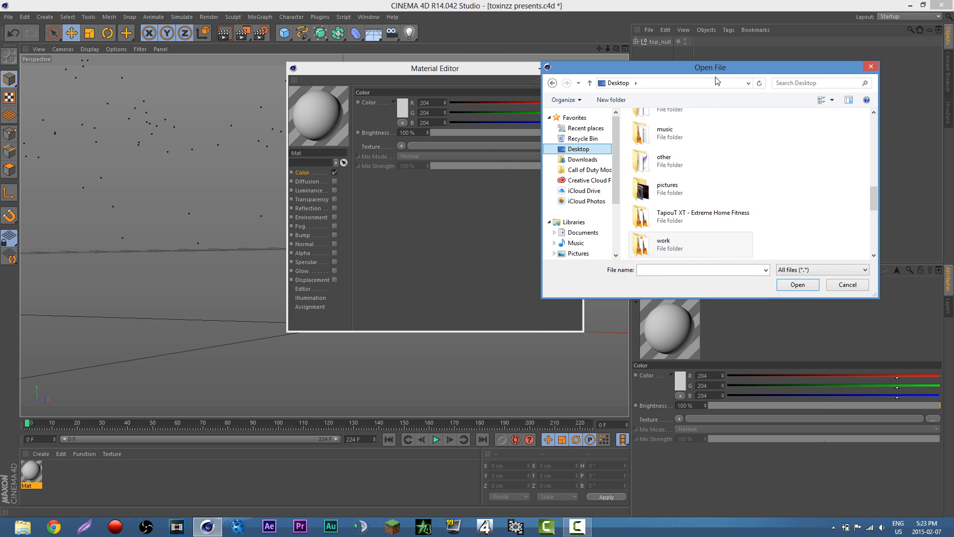
click(635, 83)
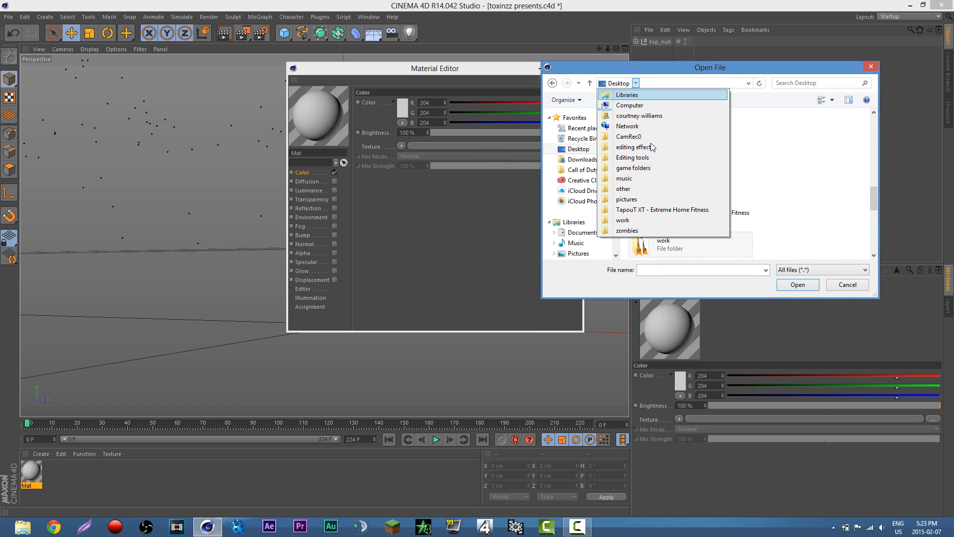
click(652, 221)
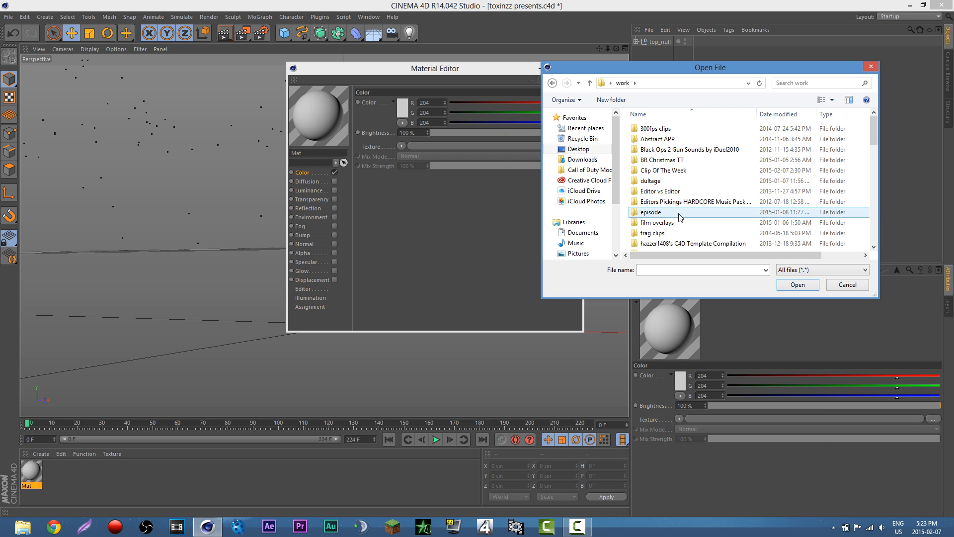
drag(873, 133, 872, 160)
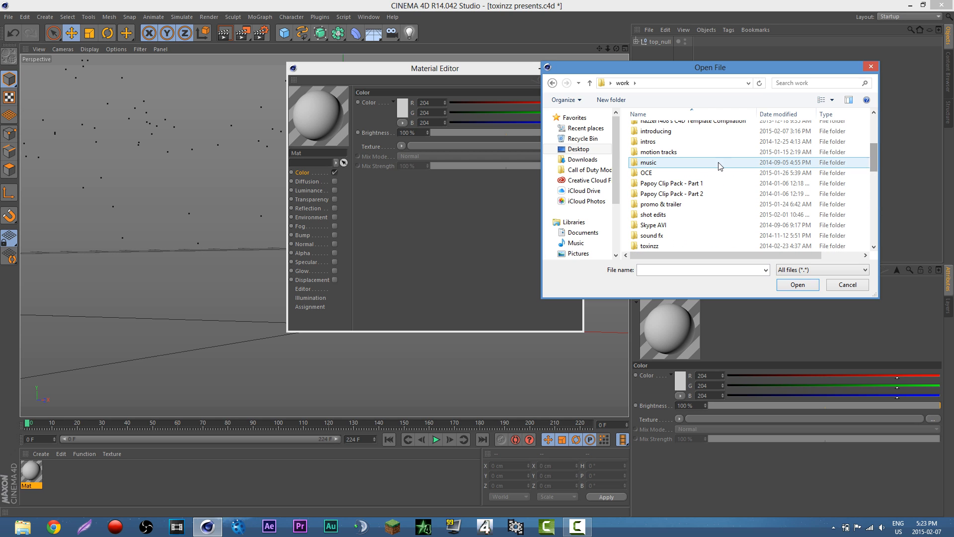
double_click(657, 152)
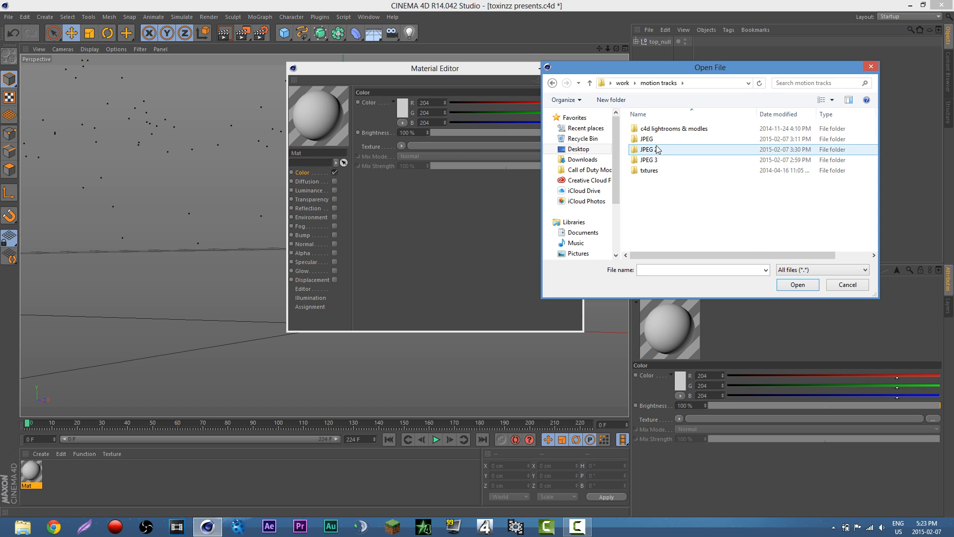
double_click(675, 142)
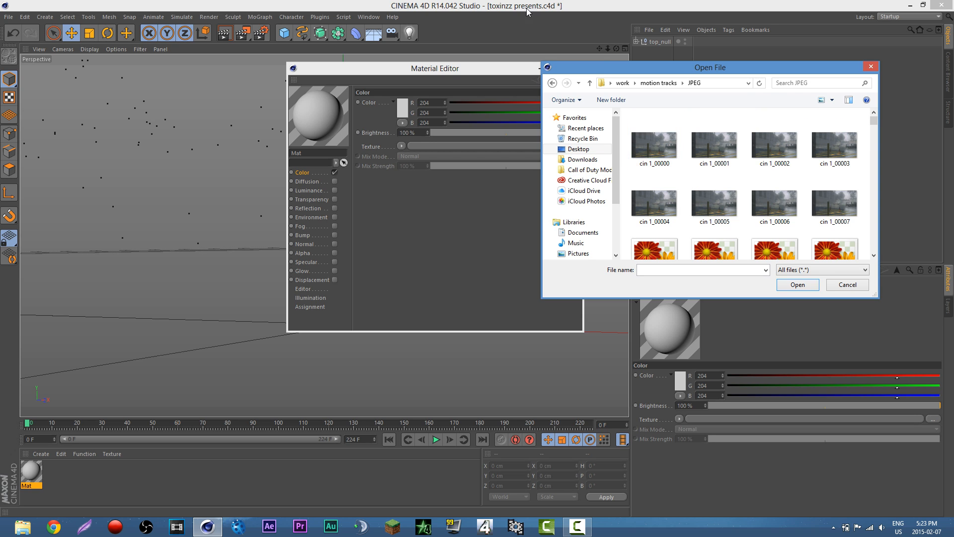
click(654, 151)
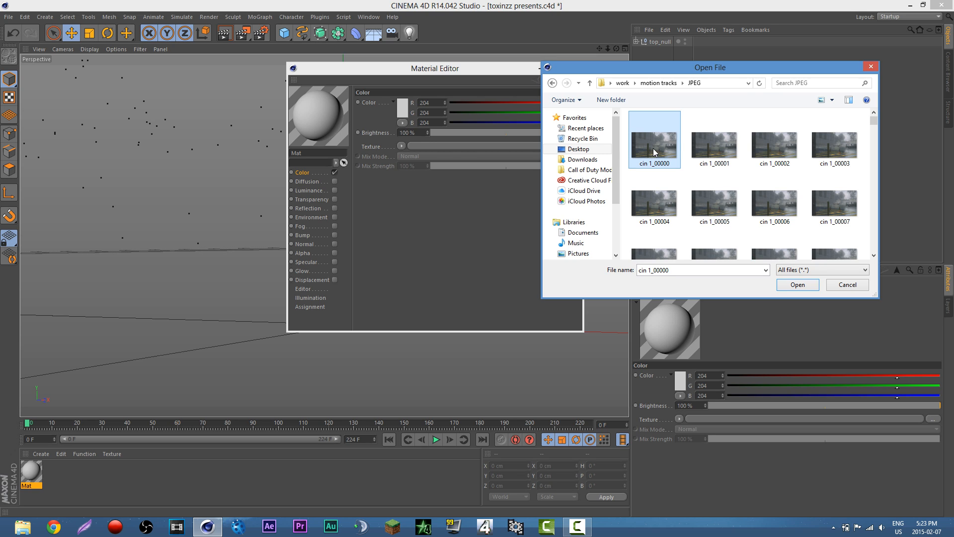
click(797, 284)
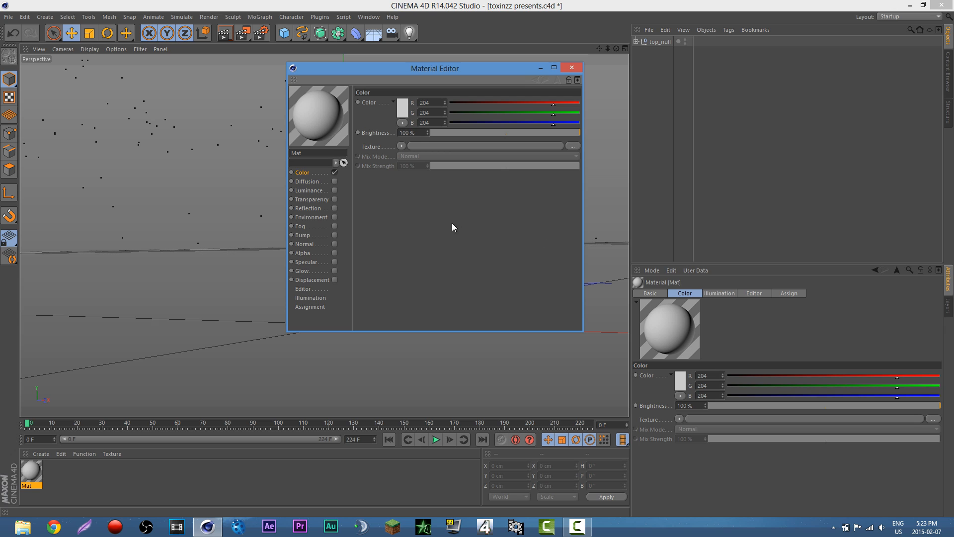
click(525, 297)
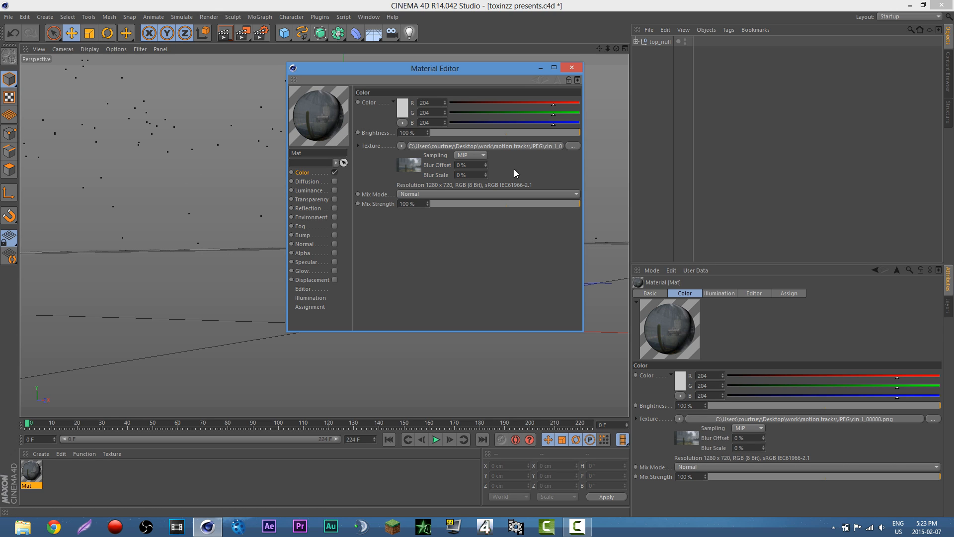
Calculate the movie frame range in the texture's animation settings and close the Material Editor.
click(516, 146)
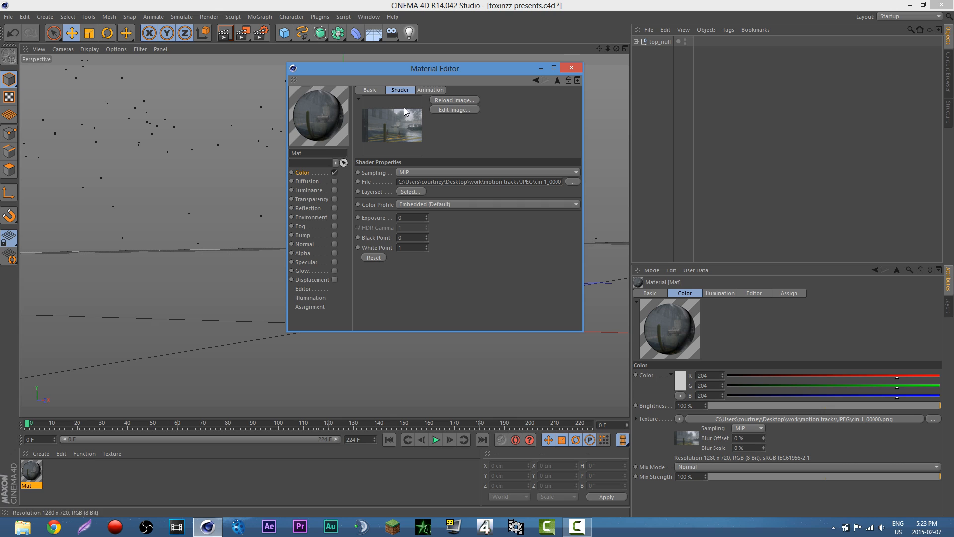
click(420, 91)
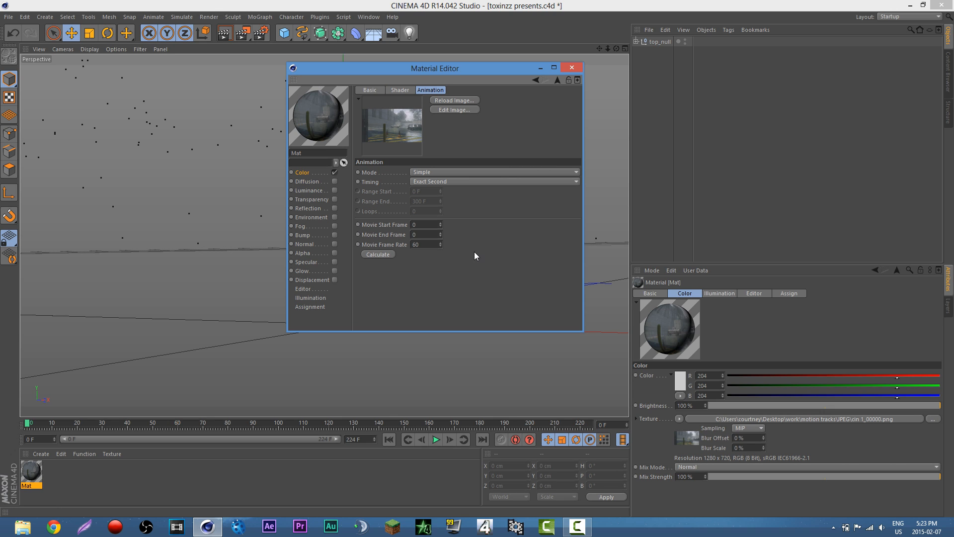
click(378, 254)
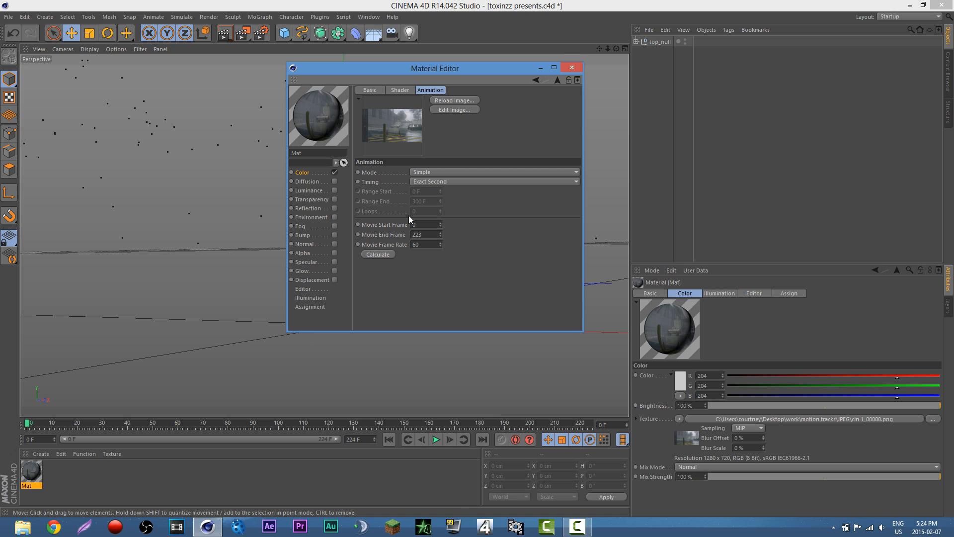
click(570, 68)
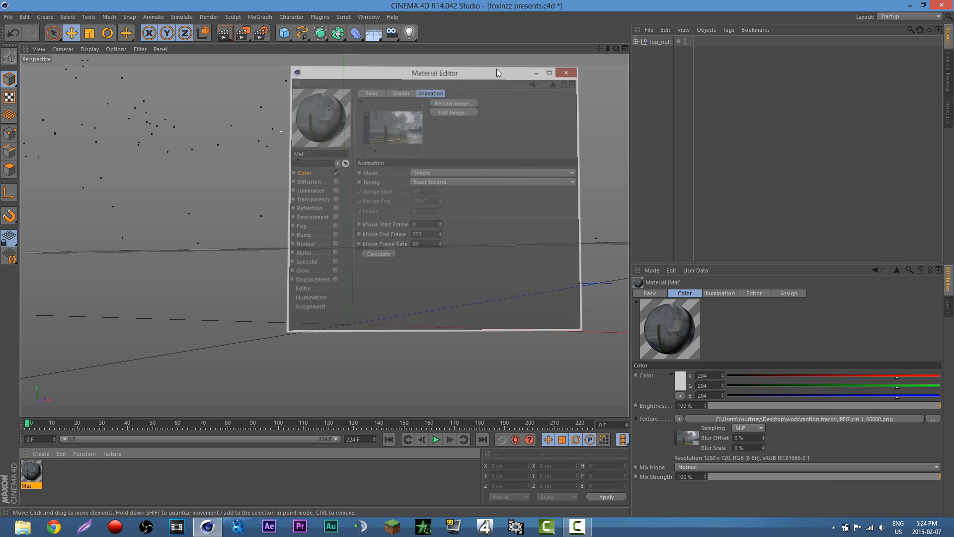
Add a Background object to the scene and apply the Mat material to it.
click(373, 34)
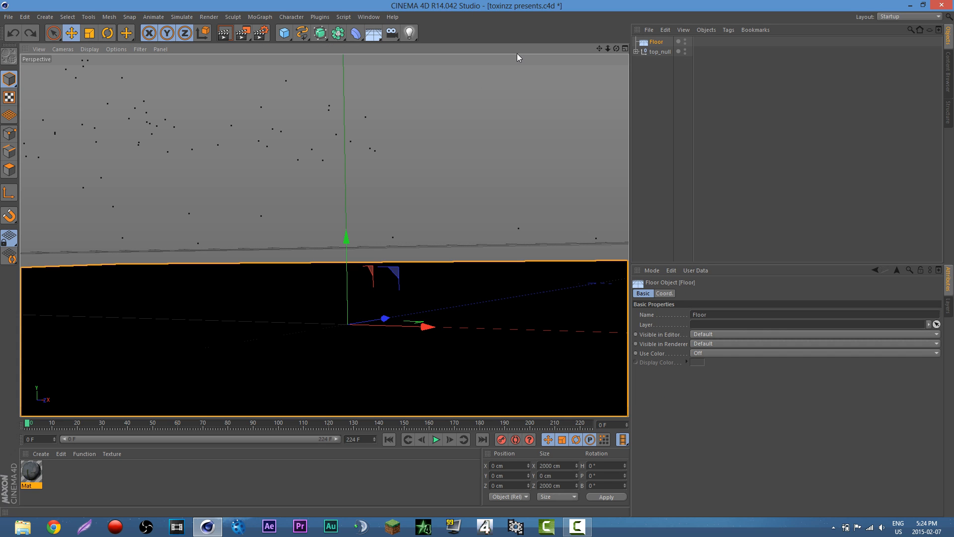
key(ctrl+z)
click(376, 36)
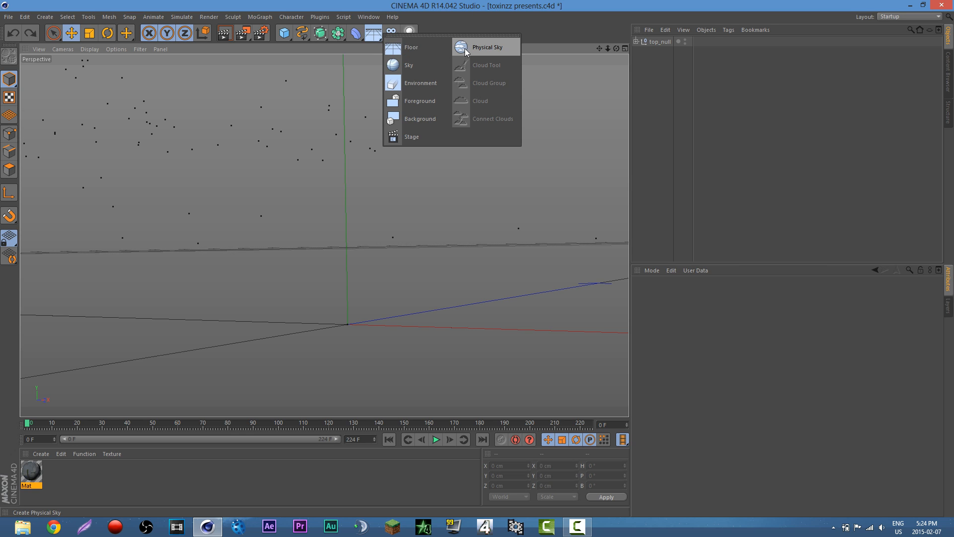
click(426, 118)
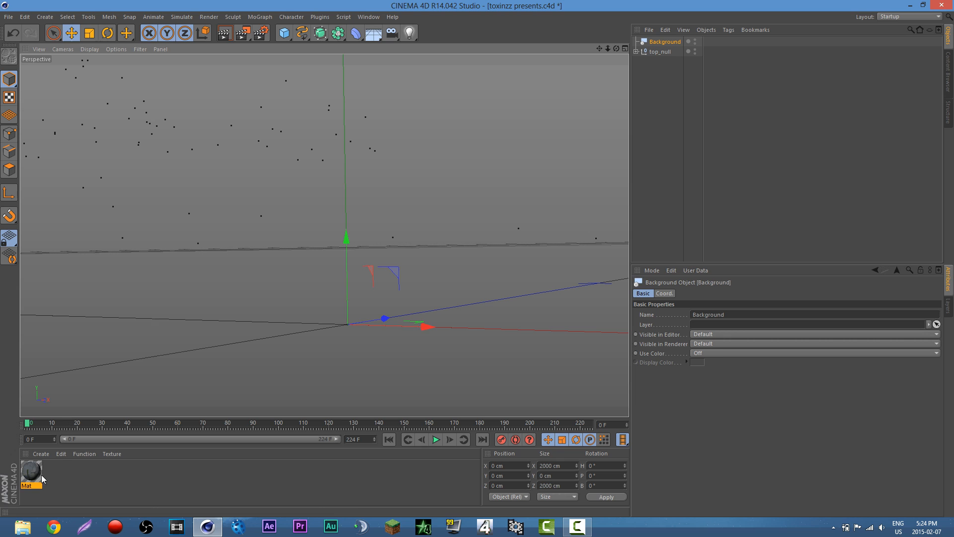
drag(119, 429, 661, 41)
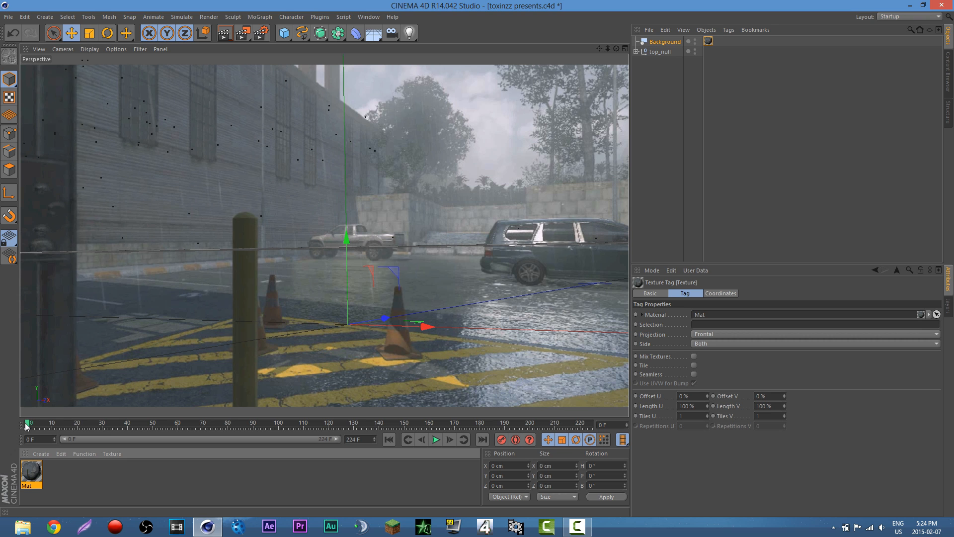
Scrub through the timeline to check the background footage against the tracking points, and return to frame 0.
drag(28, 423, 487, 423)
drag(574, 431, 498, 425)
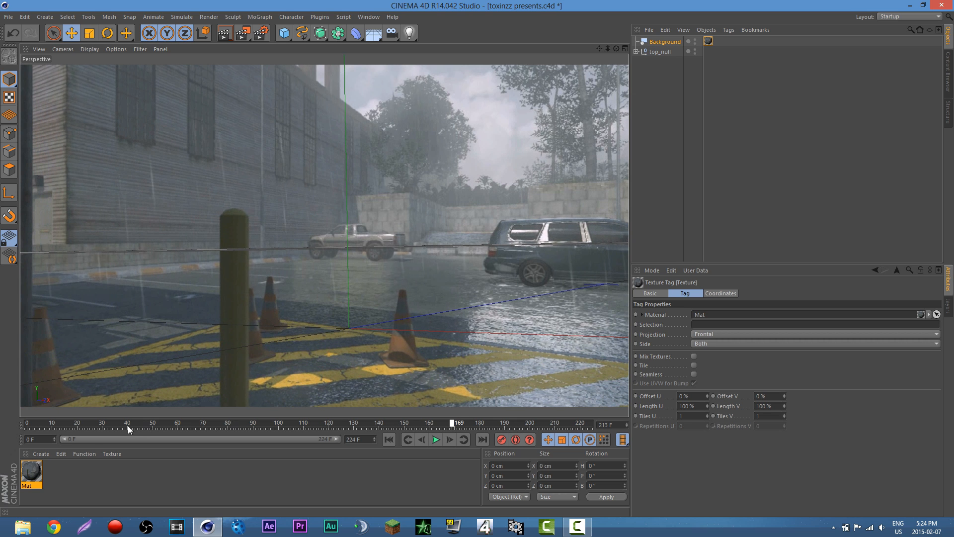
drag(128, 425, 26, 424)
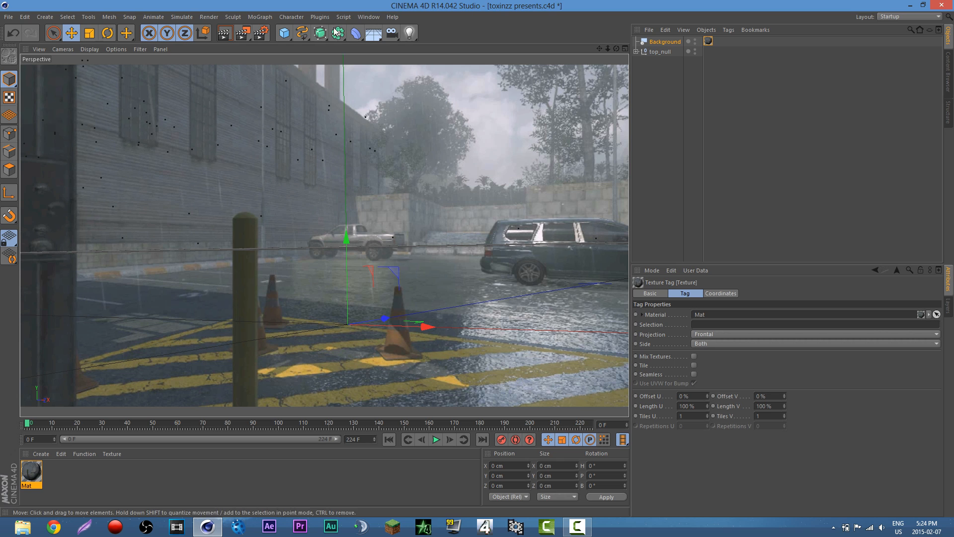
Add a MoText object to the scene and set its text to "Toxinzz Presents".
click(260, 17)
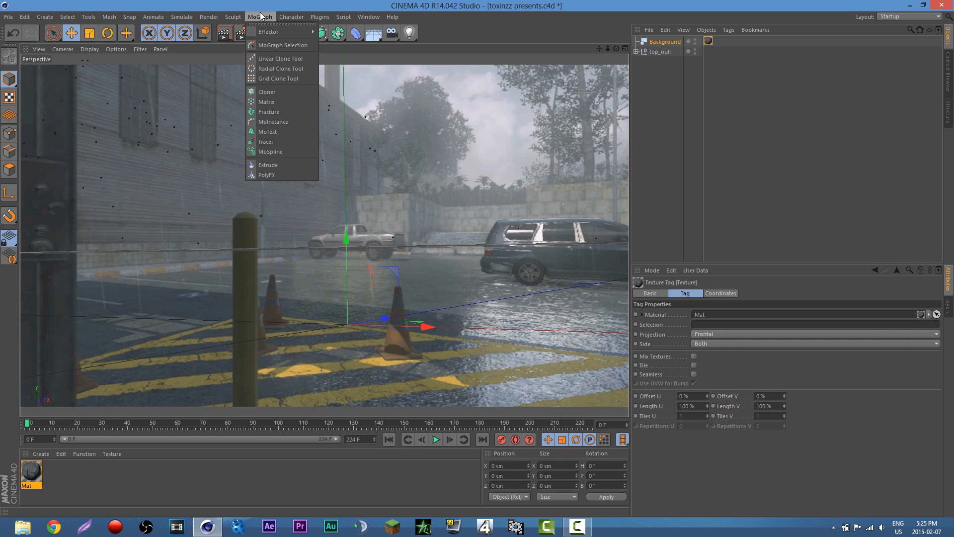
click(281, 130)
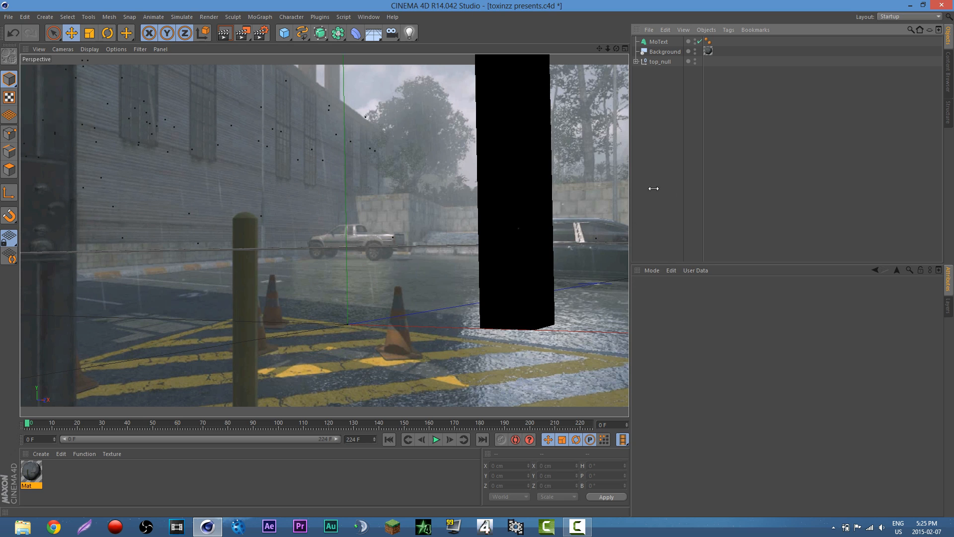
click(660, 43)
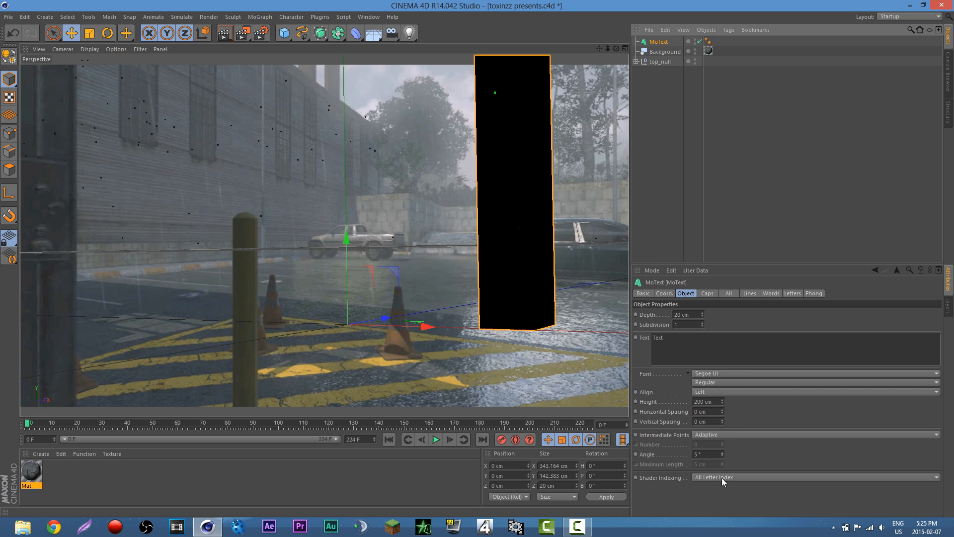
drag(673, 342, 647, 341)
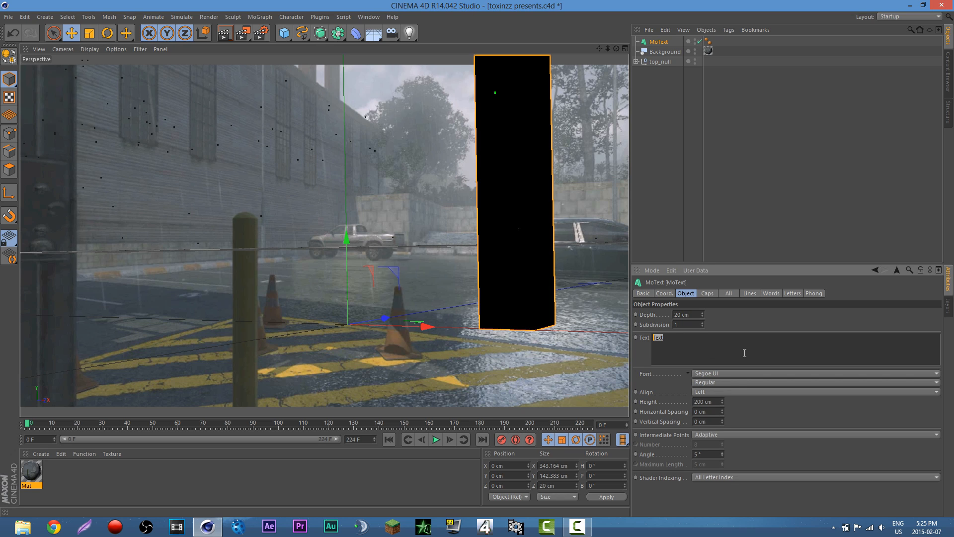
text(Toxinzz Presents)
click(758, 321)
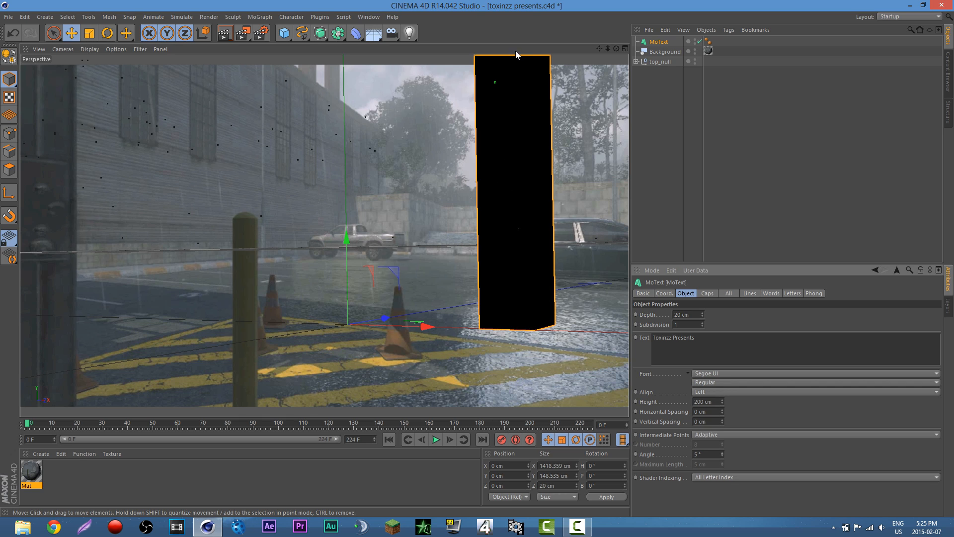
Scale the MoText down uniformly to about 118 cm wide so the lettering fits the tracked scene.
click(90, 33)
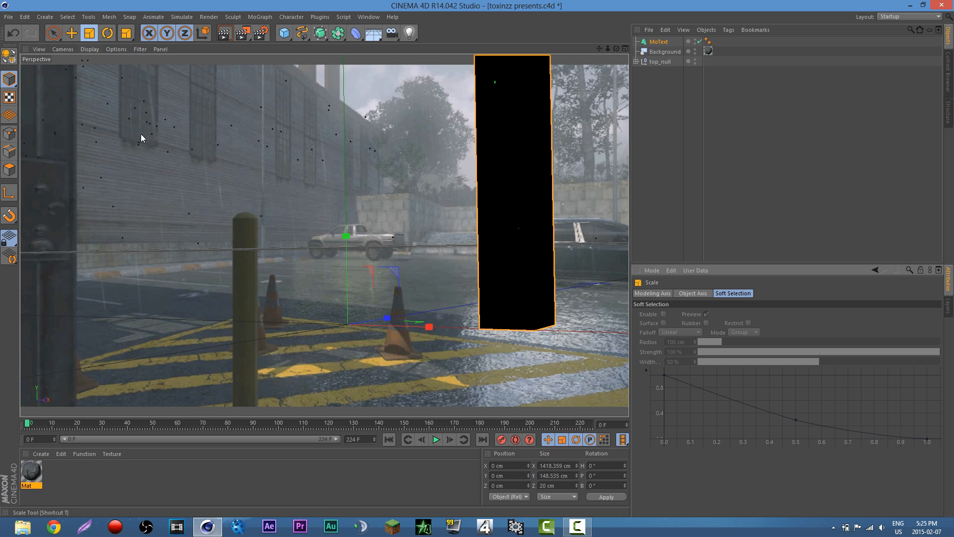
drag(452, 182, 152, 345)
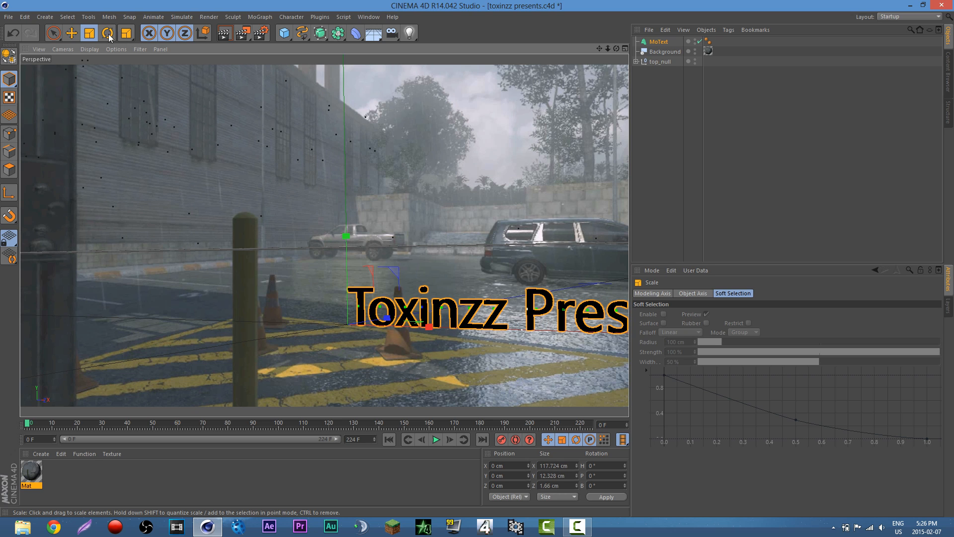
click(72, 33)
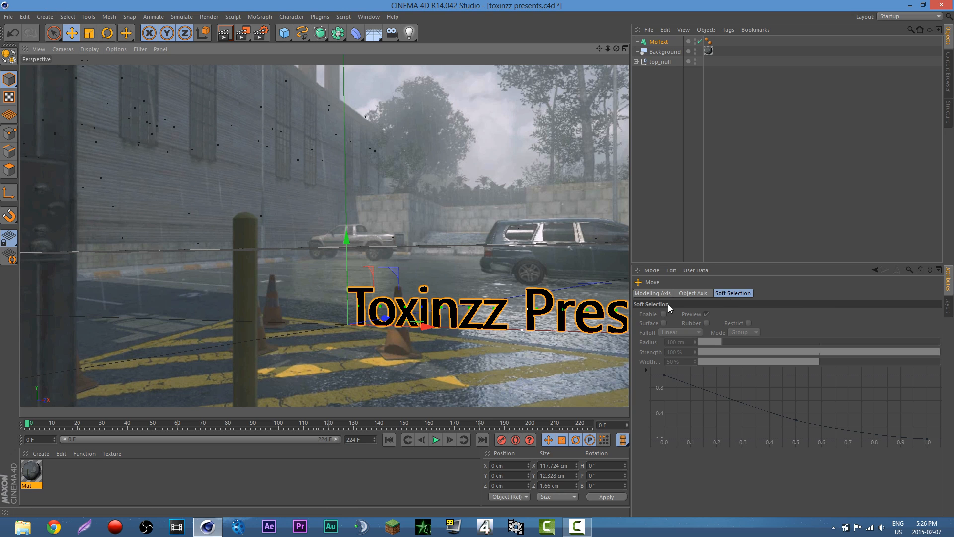
Try a depth of 50 cm on the MoText and settle on 25 cm.
click(663, 42)
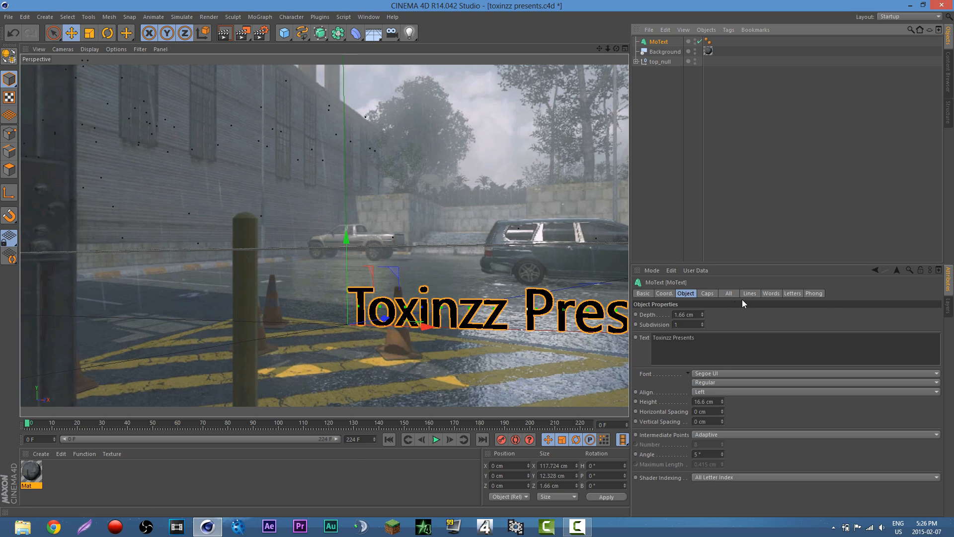
drag(687, 315, 673, 315)
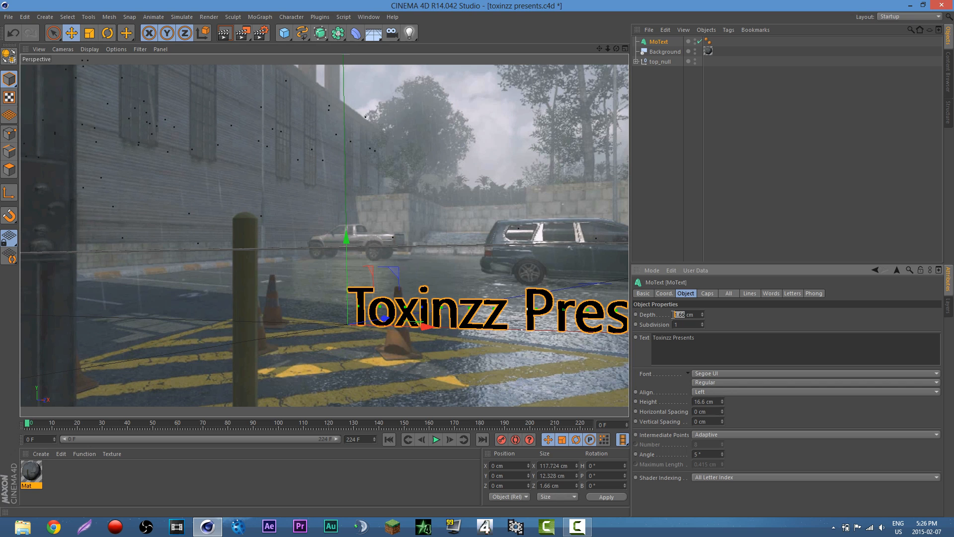
text(50)
key(Return)
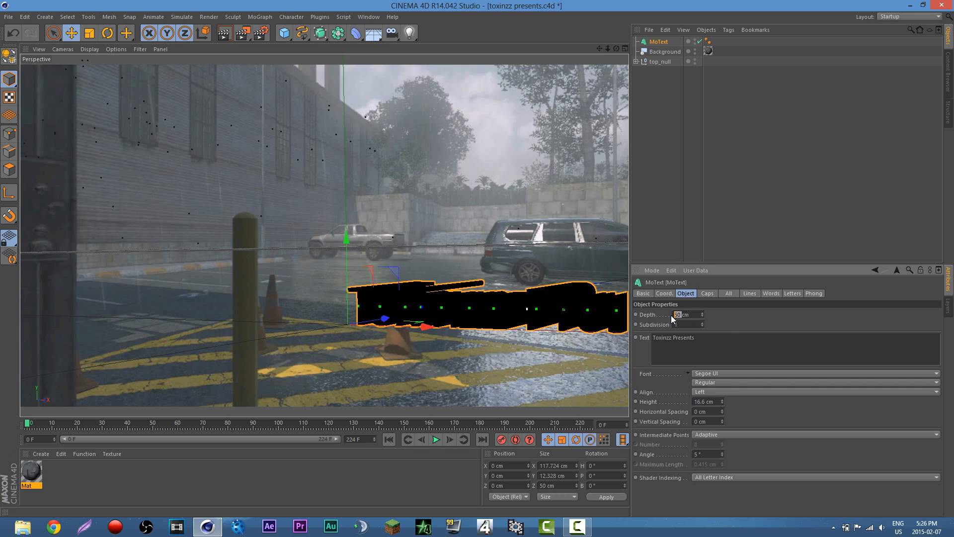
text(25)
key(Return)
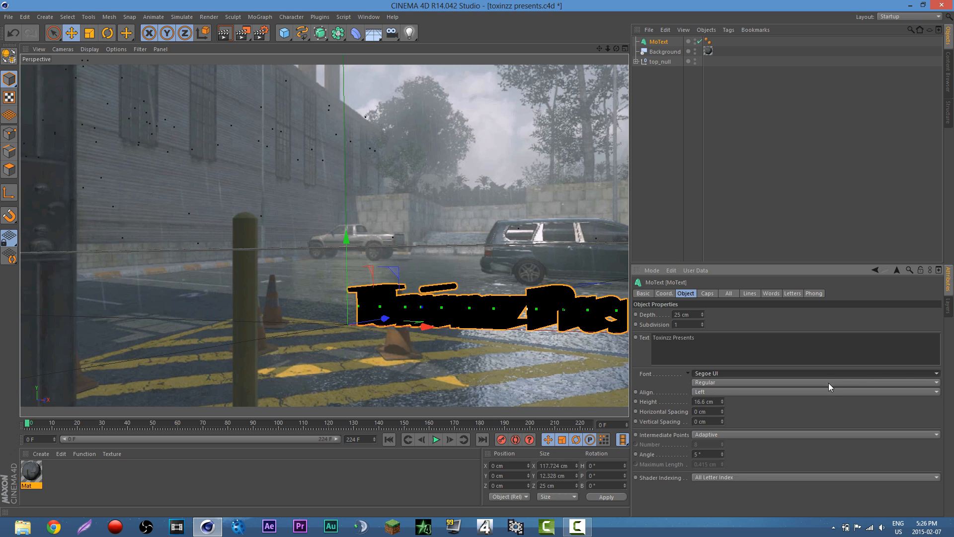
Browse the available fonts and apply MetallicA OLD to the MoText.
click(797, 379)
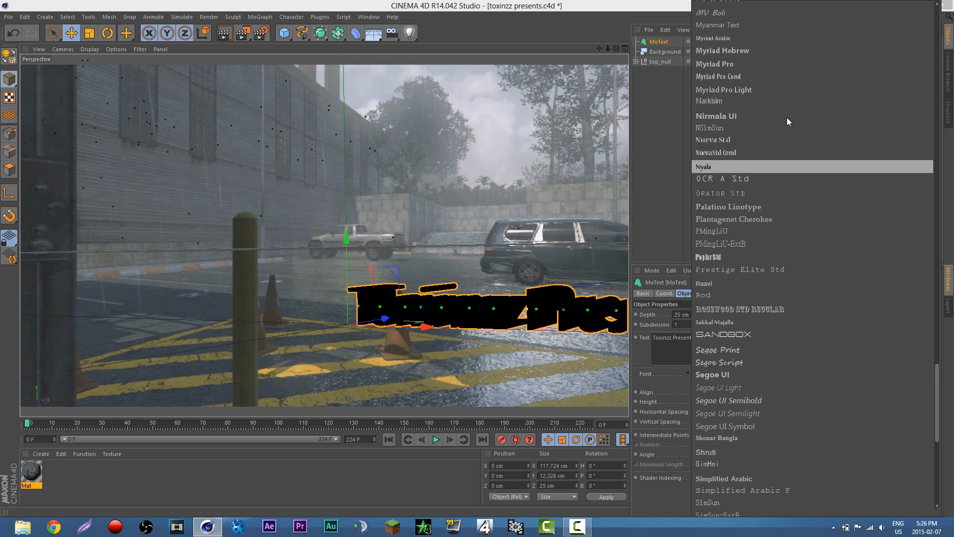
scroll(799, 29, up, 17)
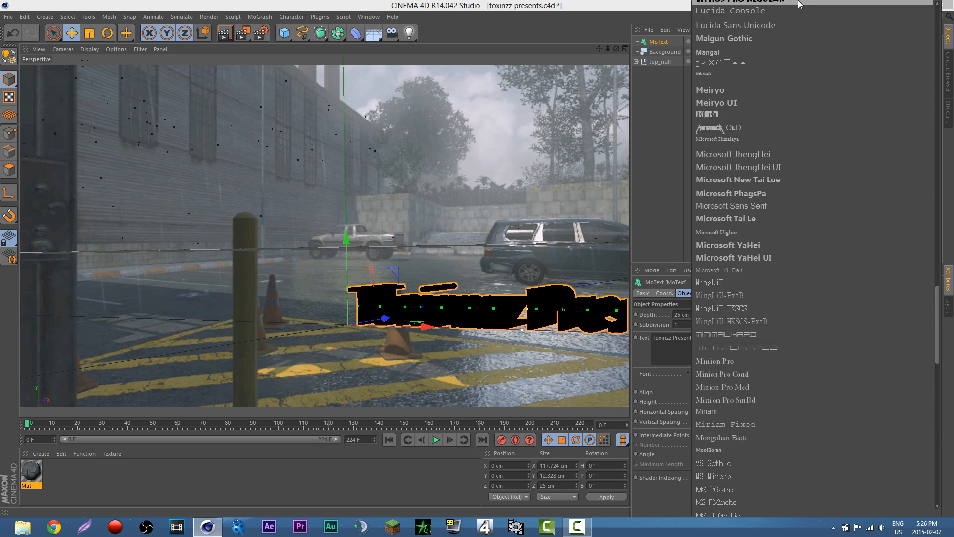
scroll(795, 3, up, 15)
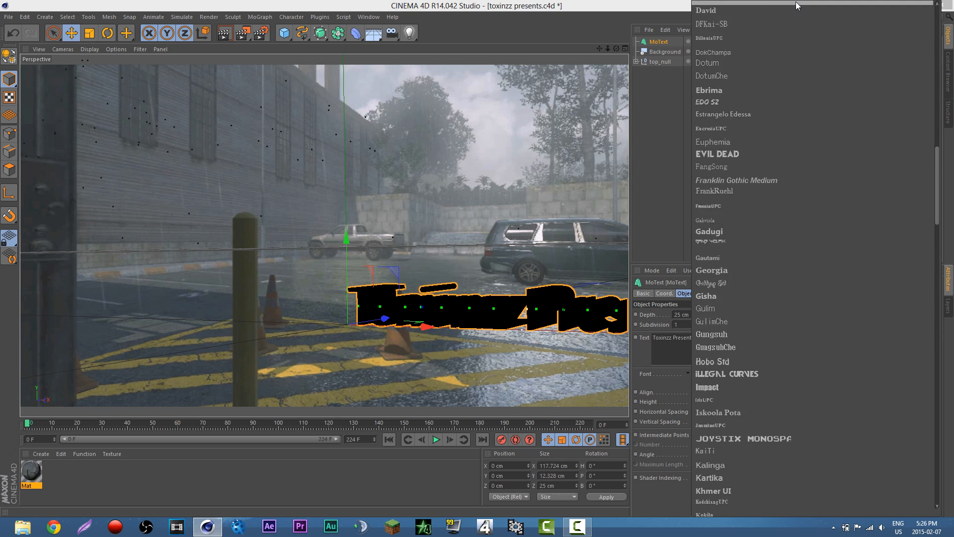
scroll(791, 25, up, 5)
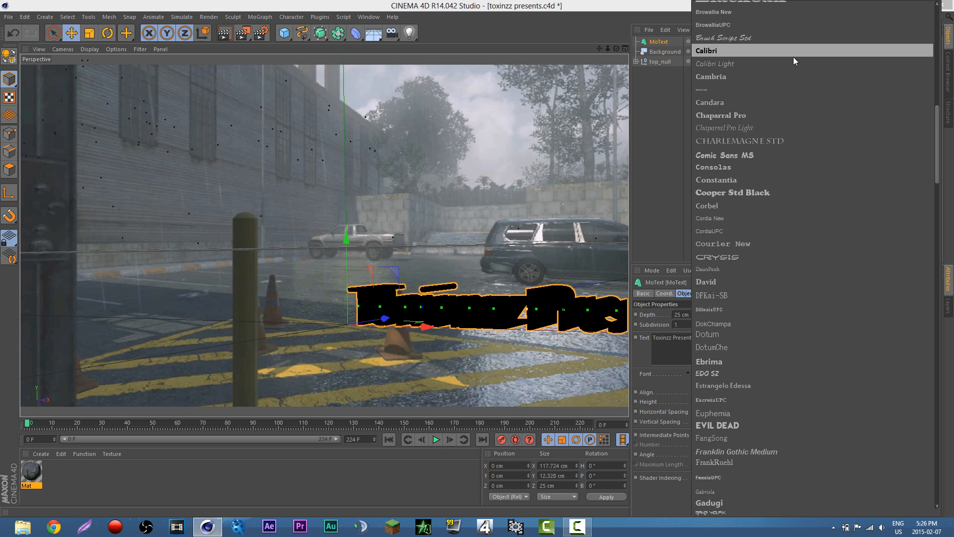
scroll(781, 19, up, 6)
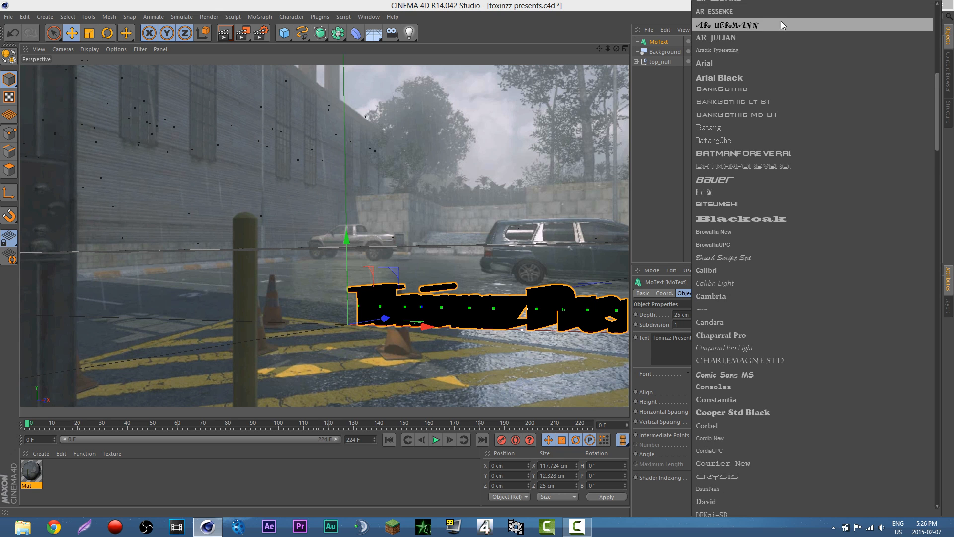
scroll(780, 20, up, 7)
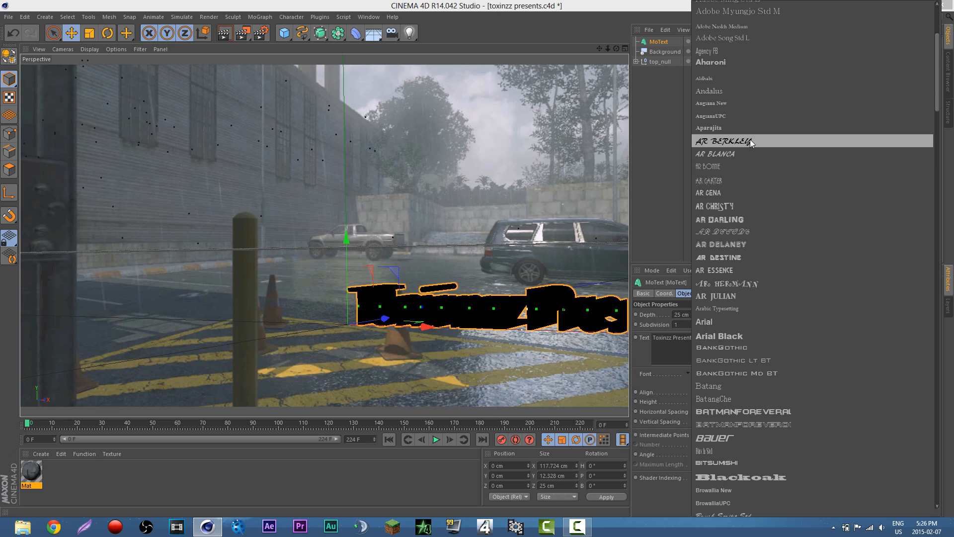
scroll(742, 99, up, 5)
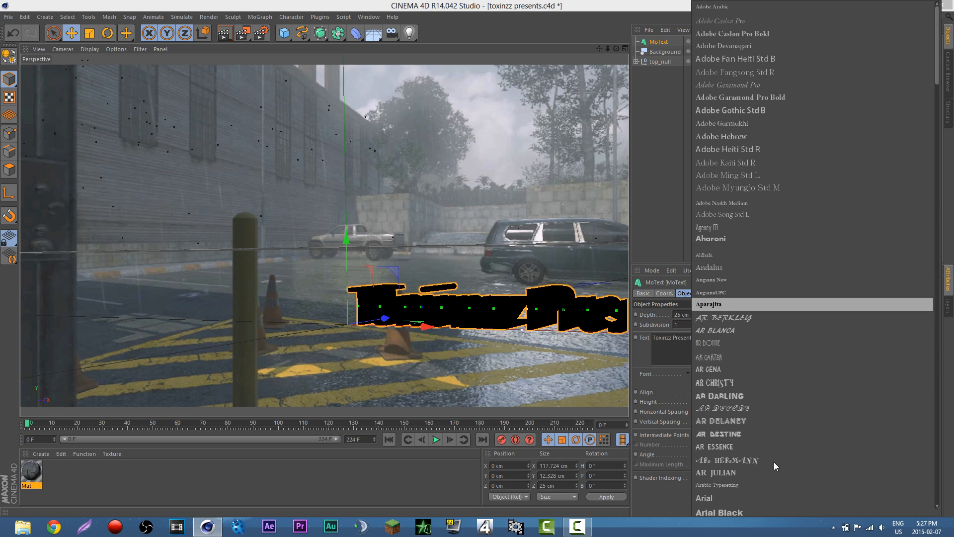
scroll(774, 486, down, 2)
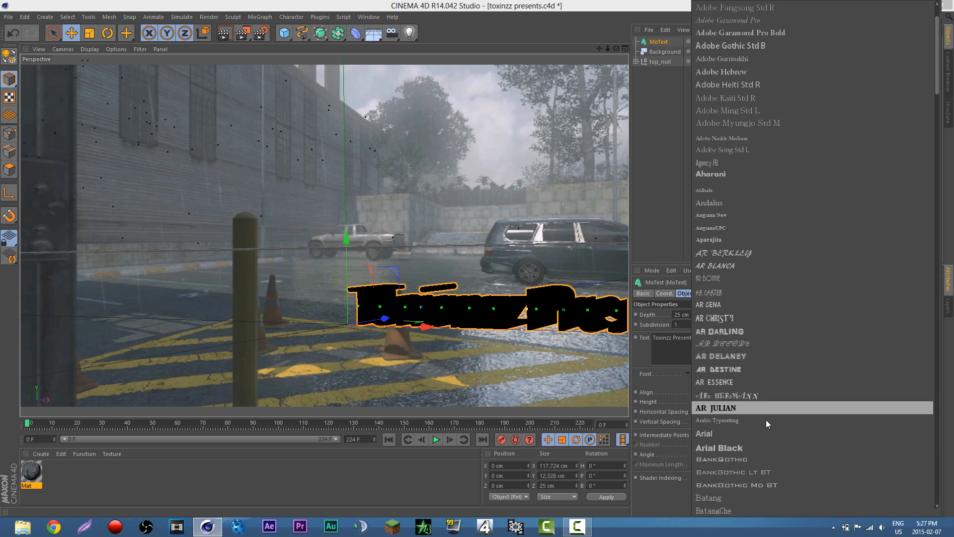
scroll(766, 502, down, 1)
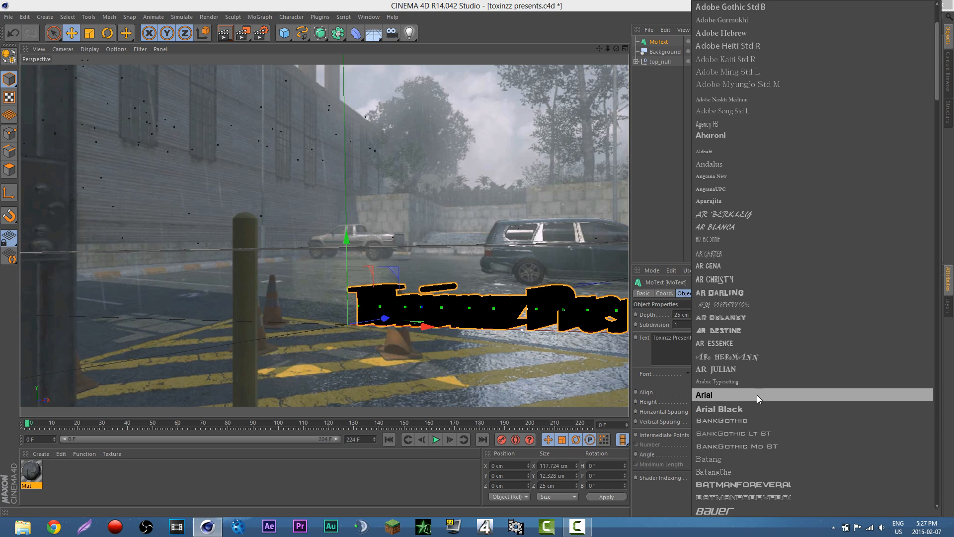
click(711, 398)
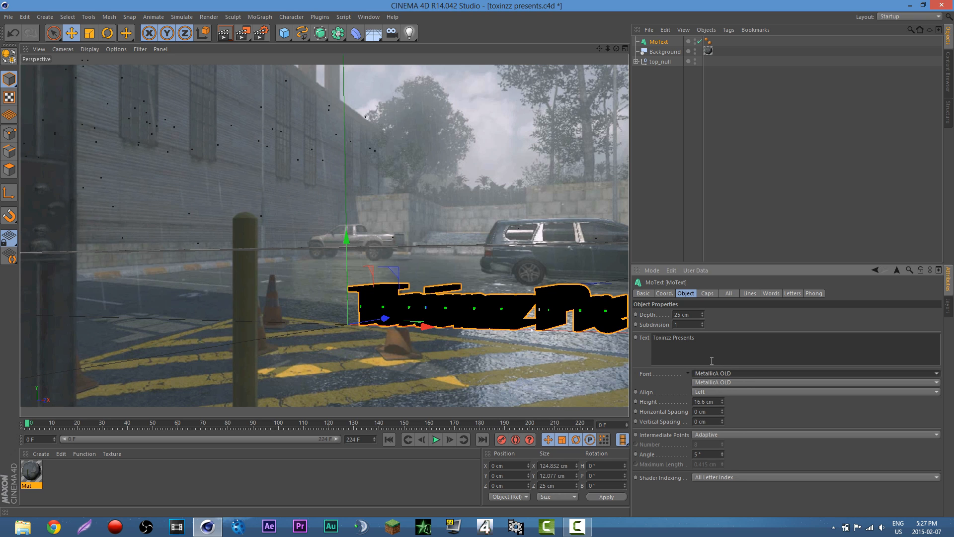
Set the MoText's font to Arial.
click(741, 376)
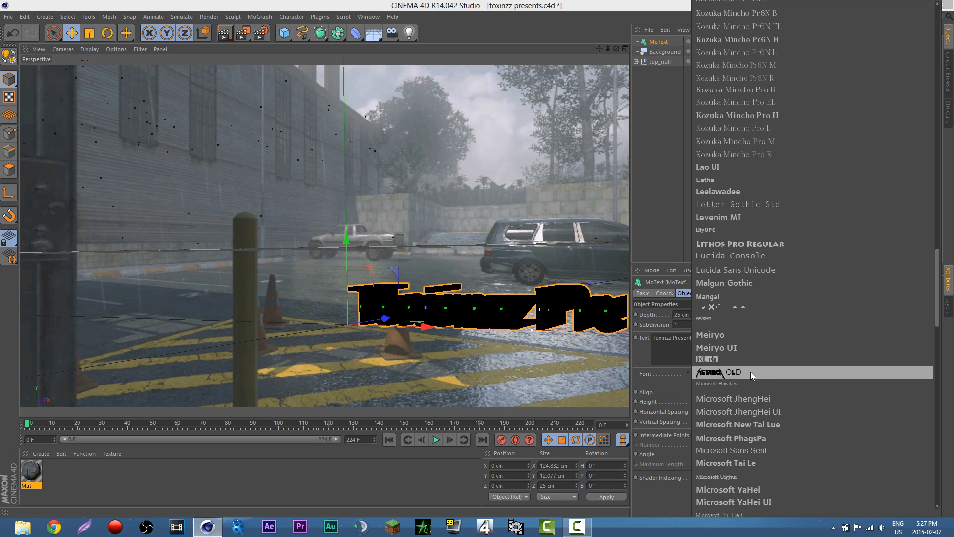
scroll(750, 4, up, 20)
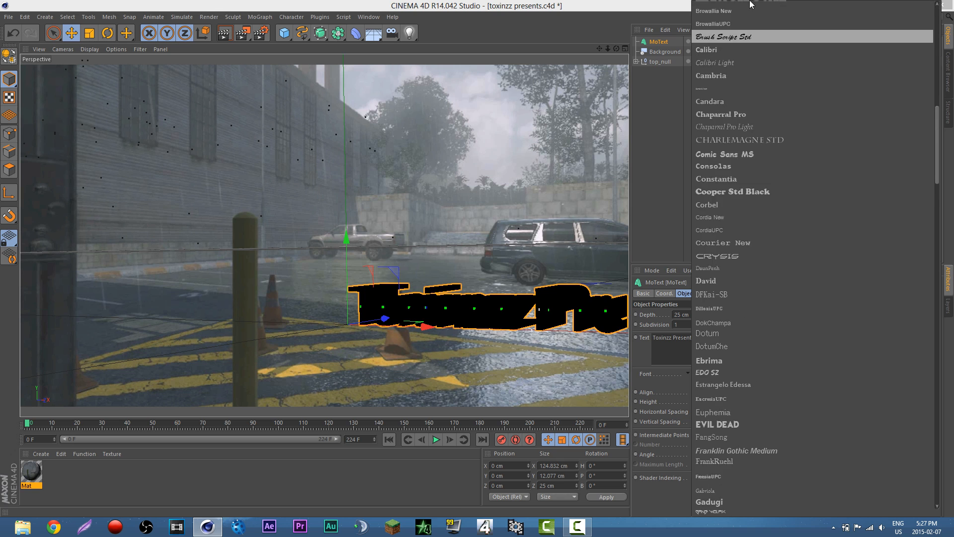
scroll(751, 4, up, 10)
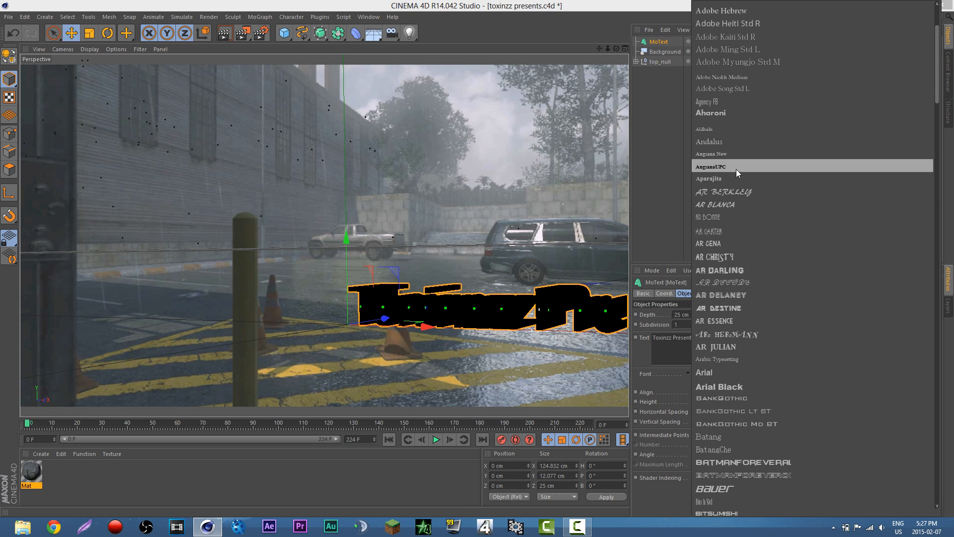
click(733, 372)
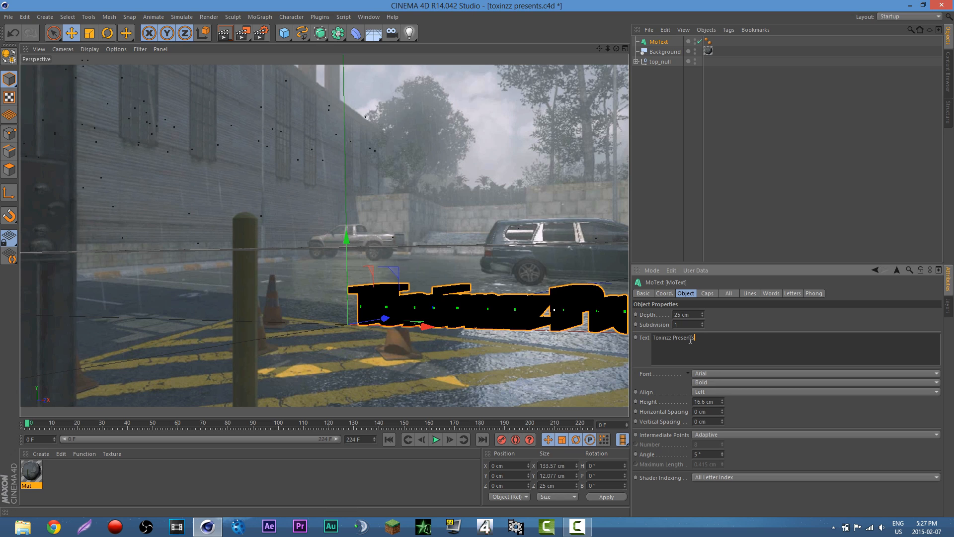
Change the MoText's wording to all capitals, "TOXINZZ PRESENTS".
drag(700, 337, 641, 343)
text(TOXINZZ PRESENTS)
click(805, 316)
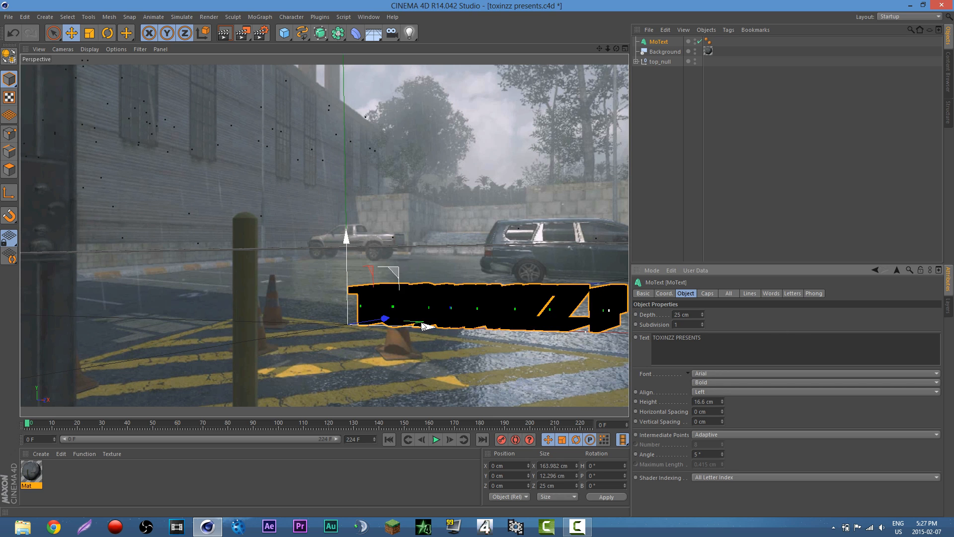
Move the MoText along X to about -22 cm and scale it down uniformly to about 105 cm wide.
drag(422, 326, 363, 326)
click(90, 33)
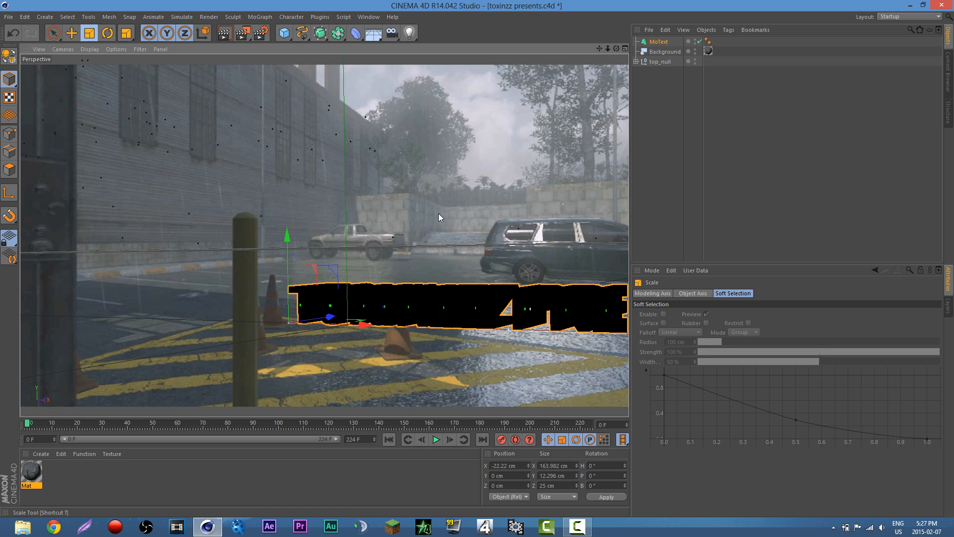
drag(456, 221, 348, 286)
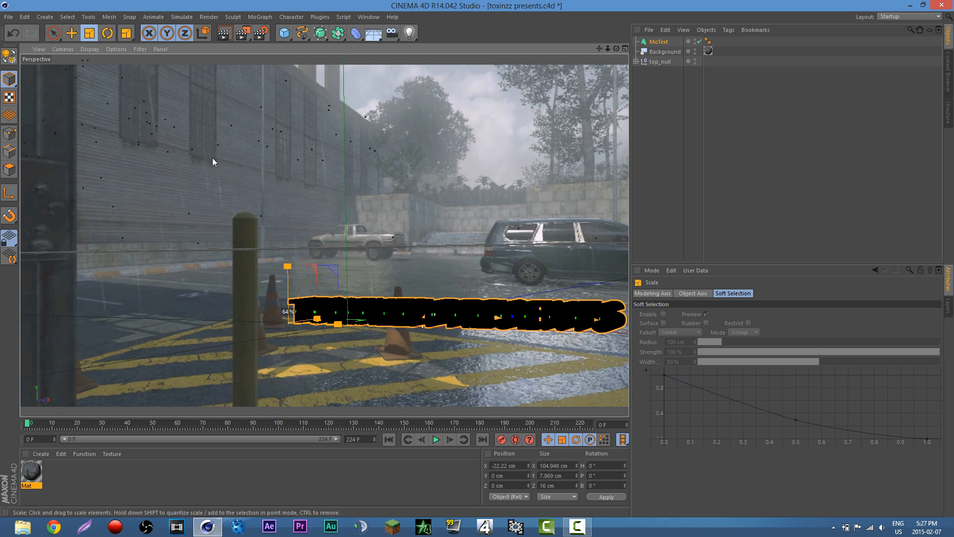
Move the MoText back into the parking lot, to about X -60 cm and Z 56 cm.
click(74, 36)
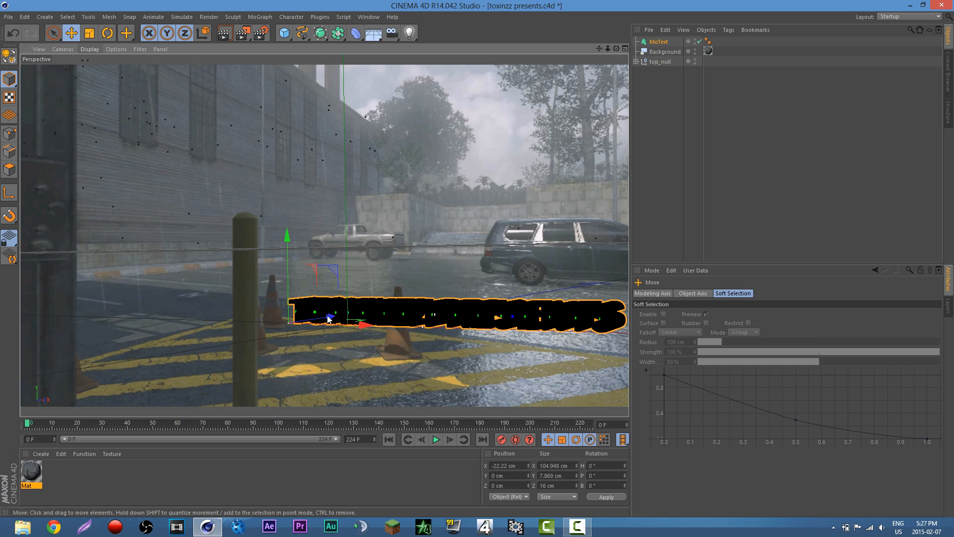
mouse_move(332, 317)
mouse_down()
mouse_move(400, 324)
mouse_move(322, 311)
mouse_move(348, 306)
mouse_move(362, 314)
mouse_move(320, 315)
mouse_up()
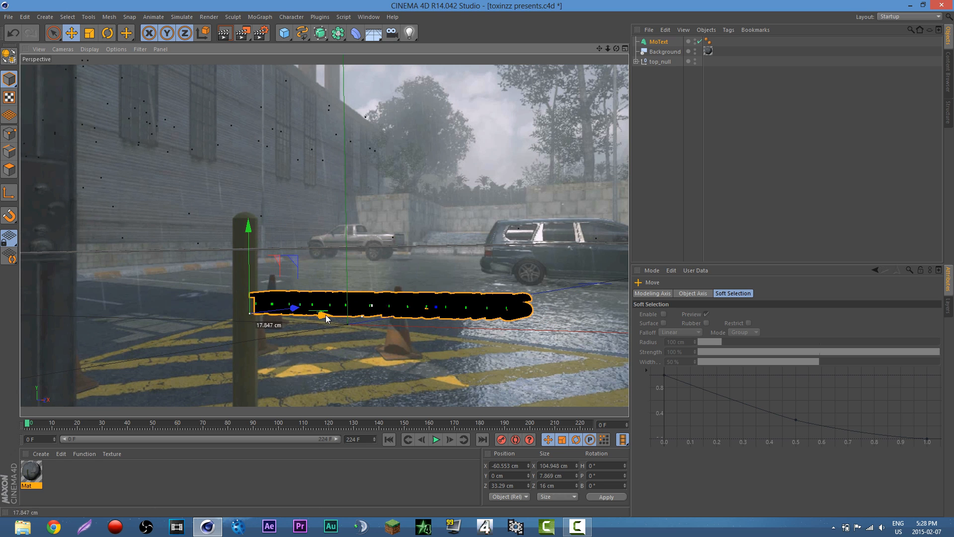
drag(311, 300, 323, 294)
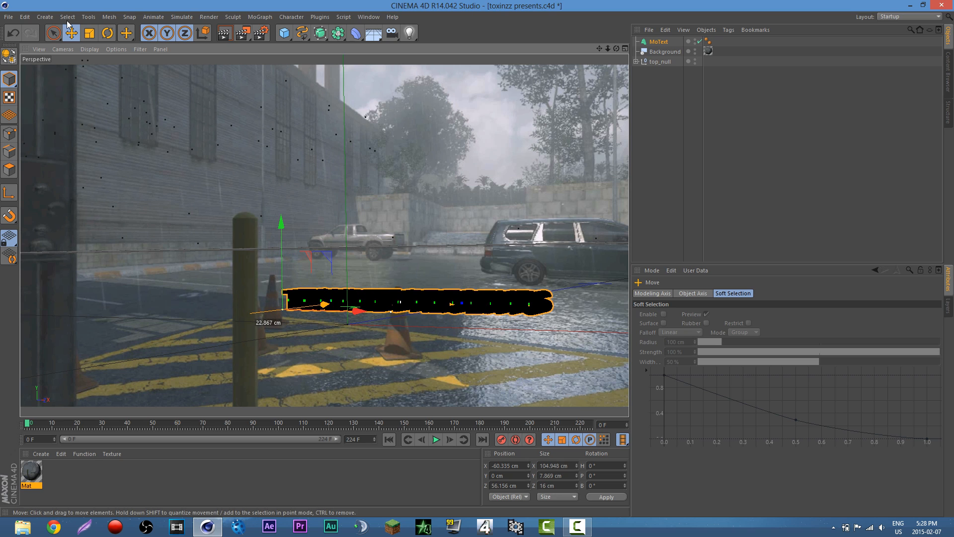
Scale the MoText up uniformly to about 118 cm wide and deselect it.
click(89, 33)
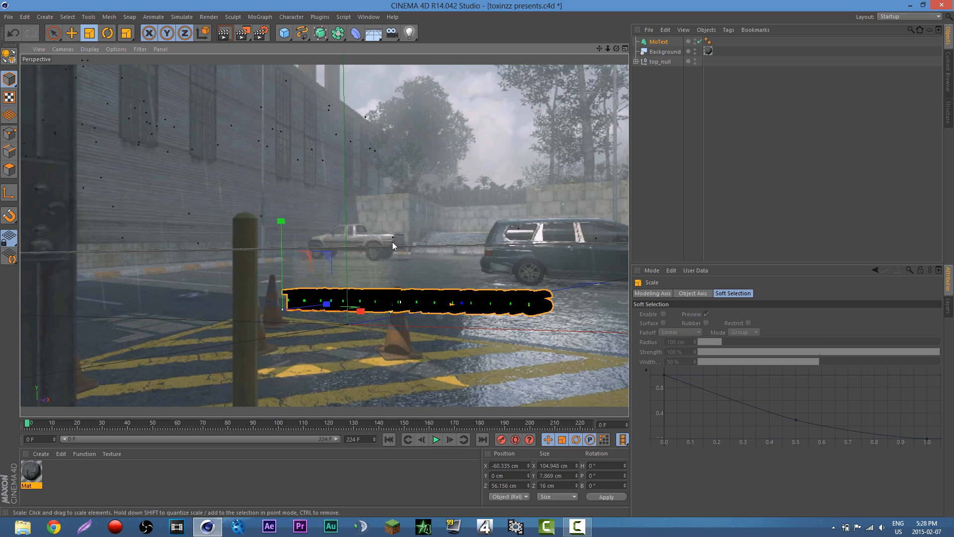
drag(409, 227, 425, 213)
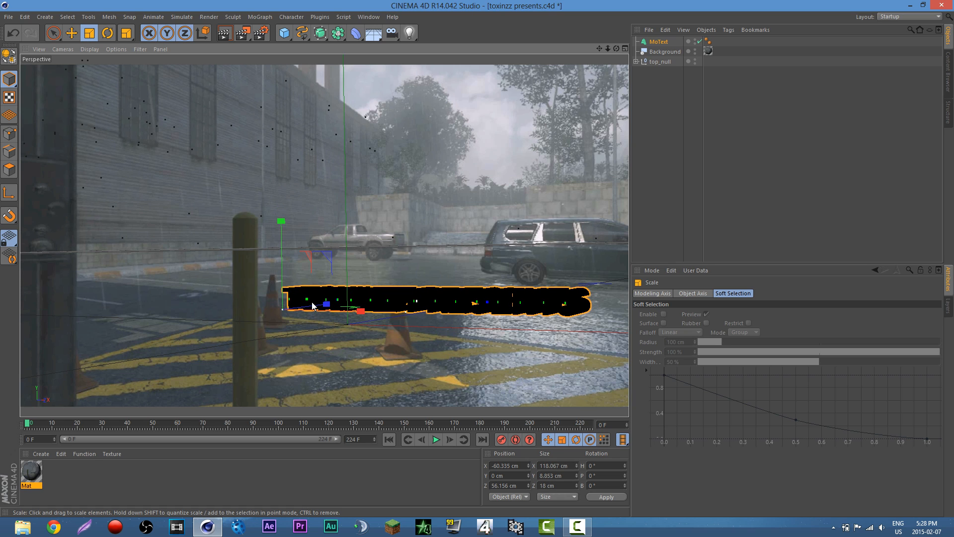
click(633, 193)
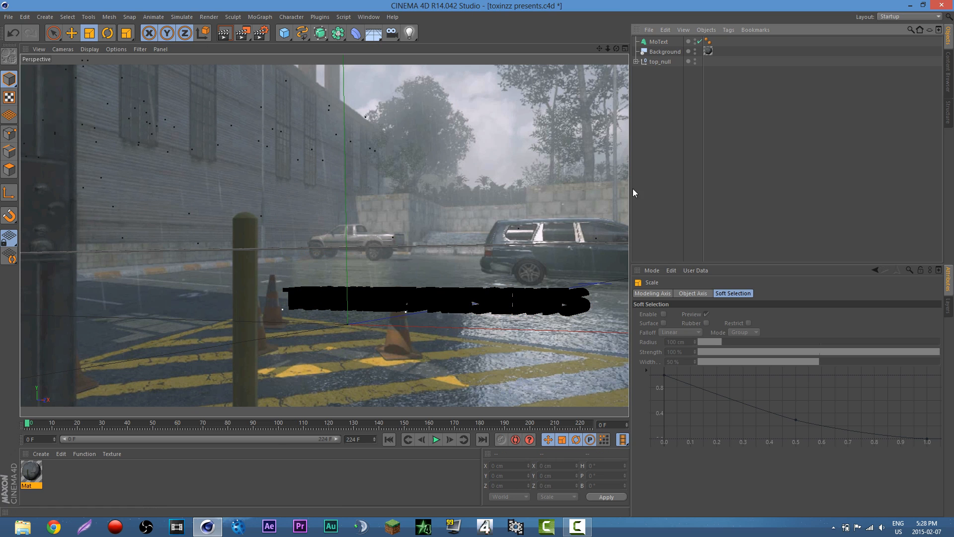
Rotate the MoText to about 17° heading, 1° pitch and 2° bank, rendering the view to check its look.
click(228, 38)
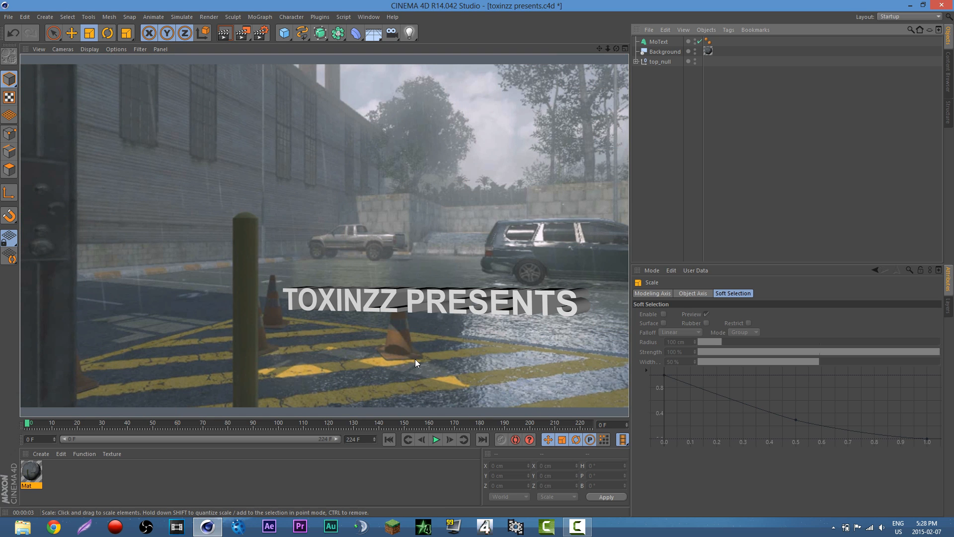
click(643, 235)
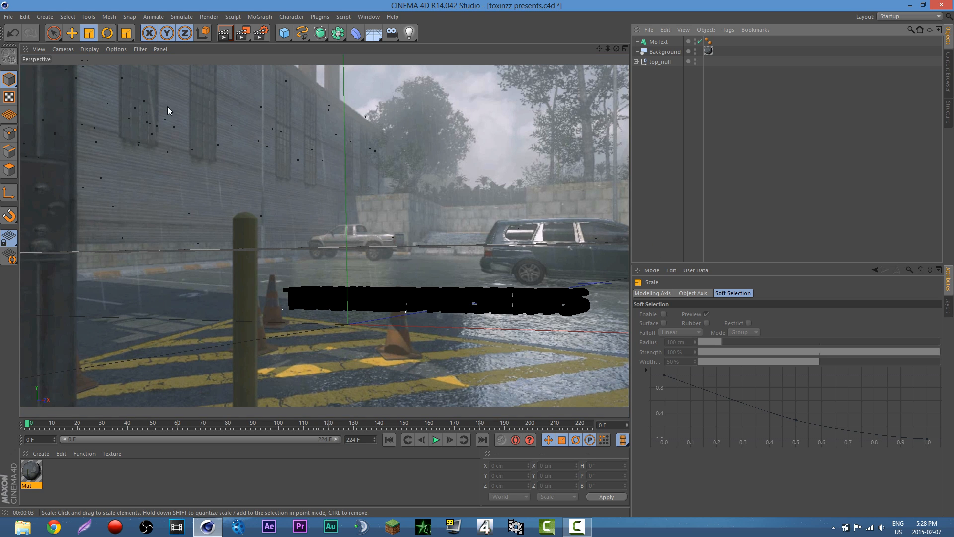
click(112, 33)
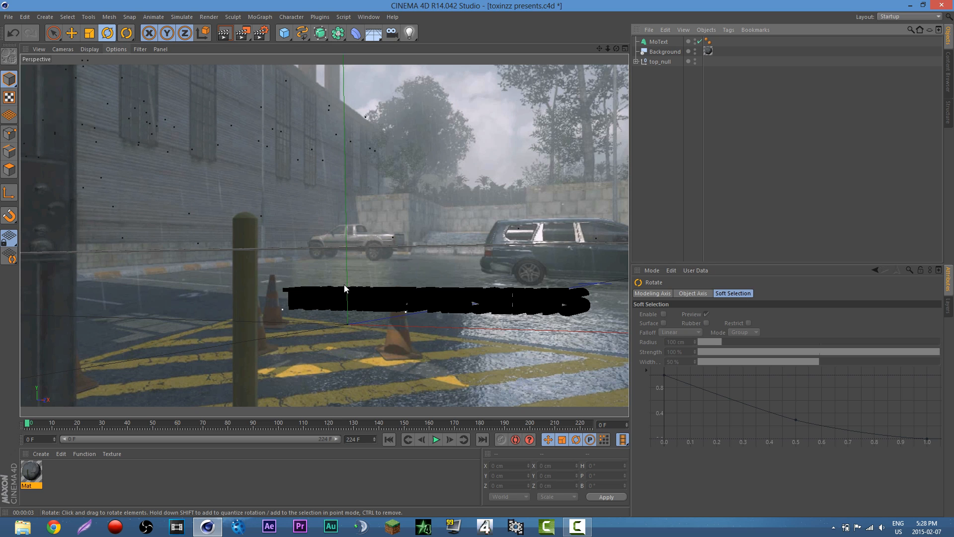
click(658, 43)
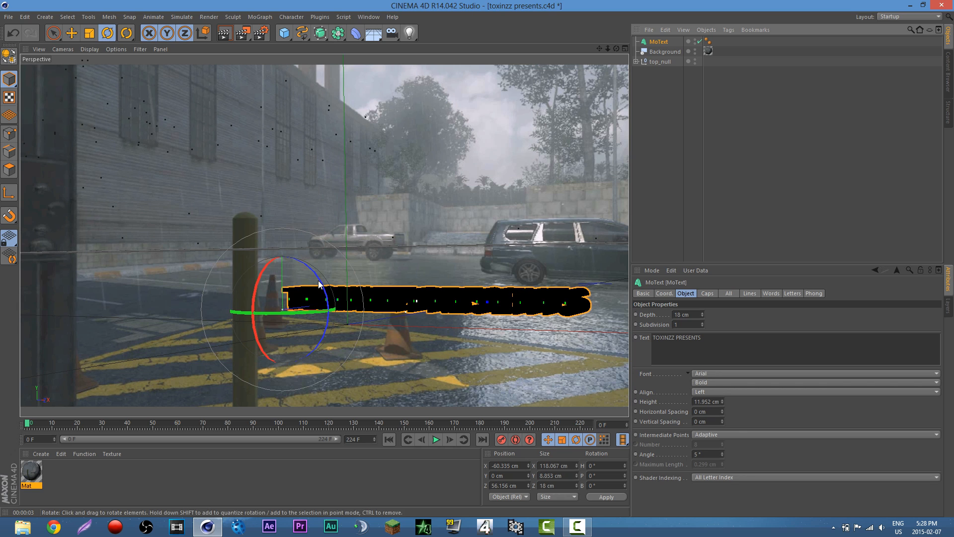
drag(320, 281, 329, 310)
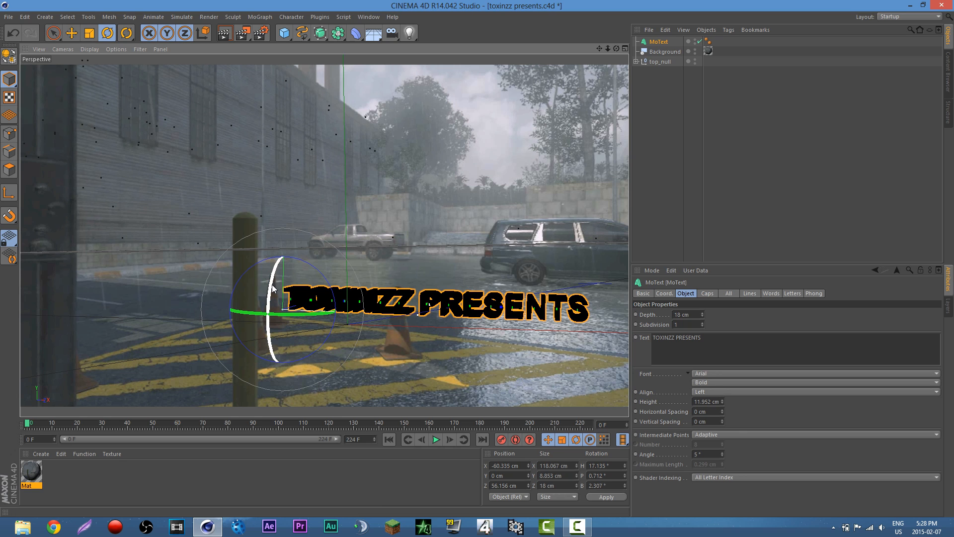
drag(272, 286, 273, 296)
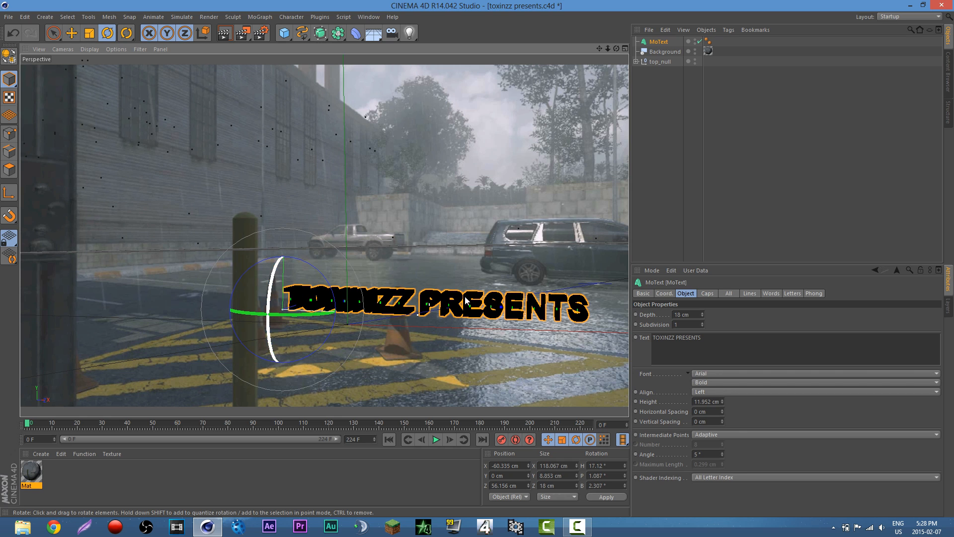
click(219, 36)
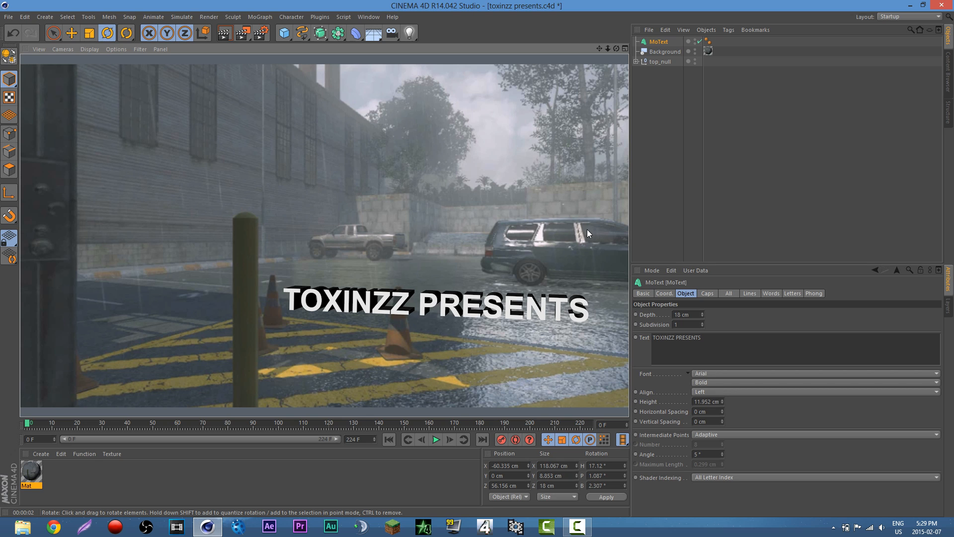
click(646, 198)
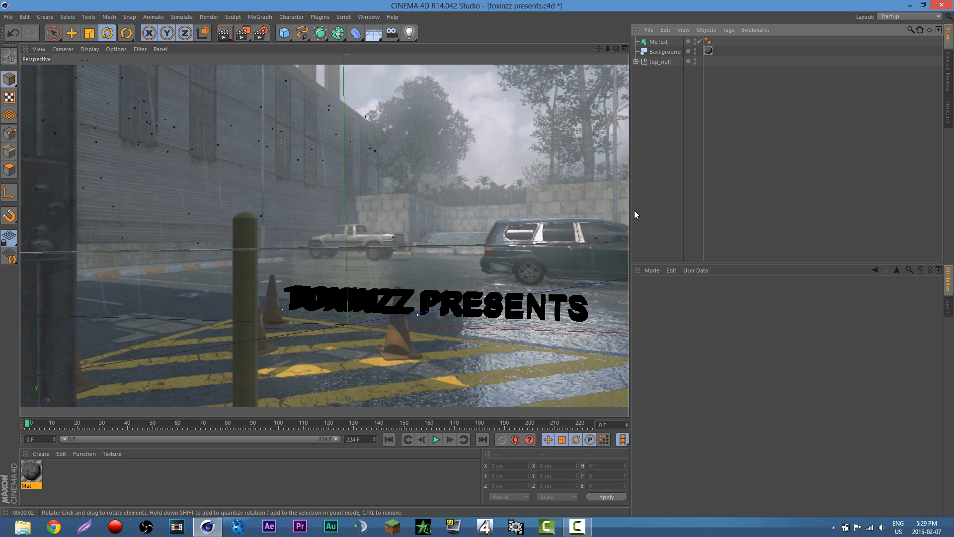
Add an omni light and move it above the text to about X -44 cm, Y 91 cm and Z -28 cm.
click(410, 33)
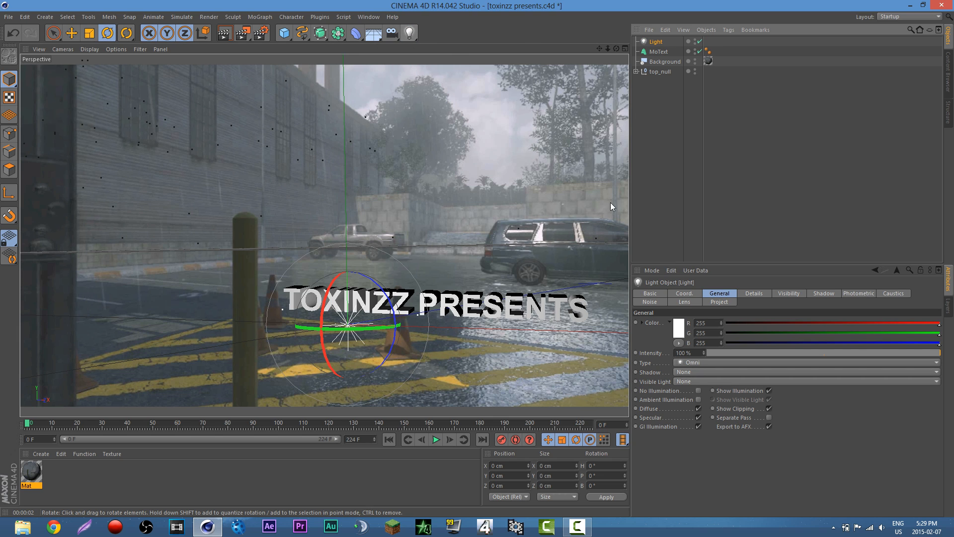
click(72, 33)
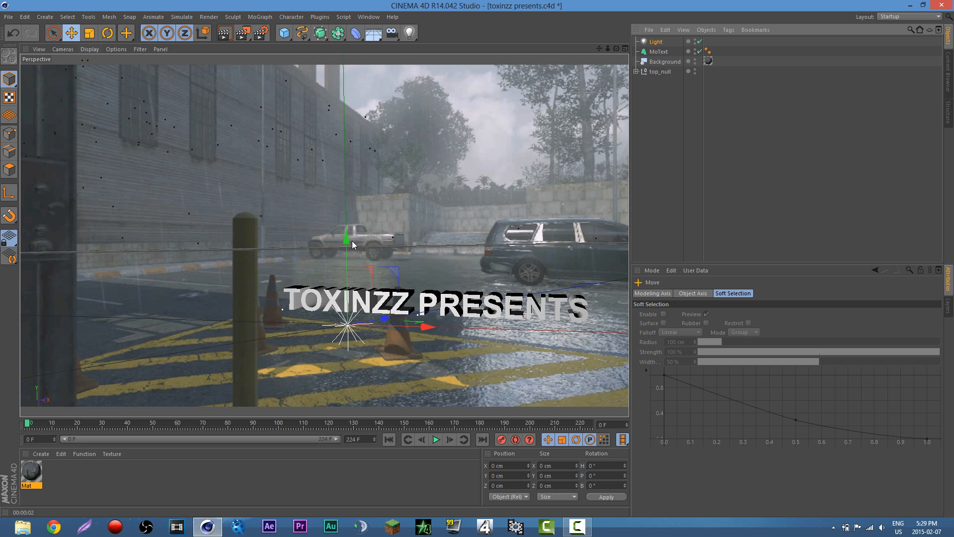
drag(345, 234, 450, 8)
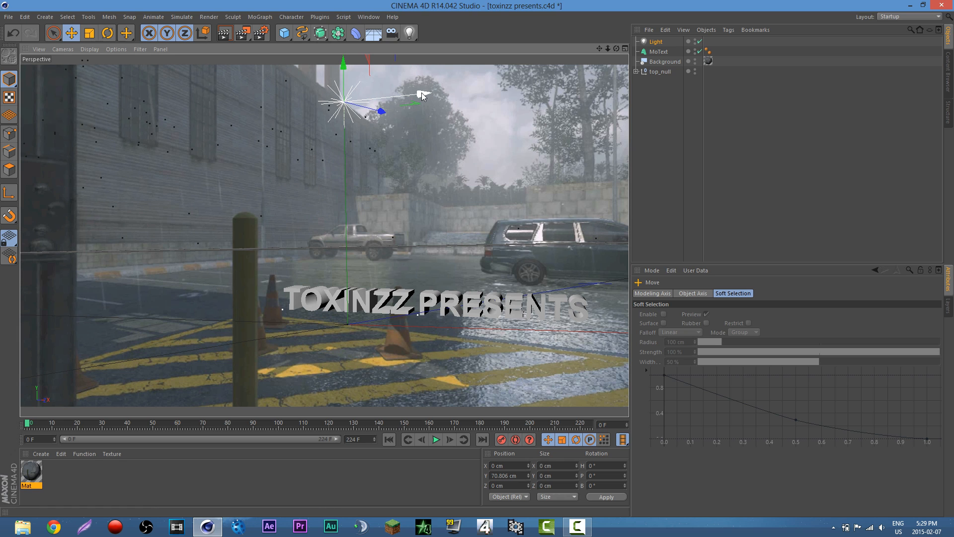
drag(428, 92, 250, 96)
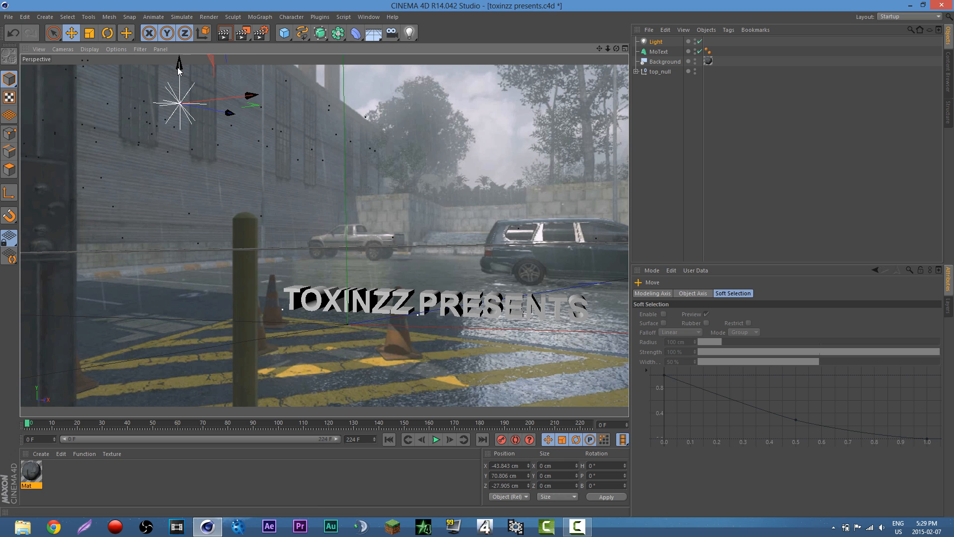
drag(179, 67, 181, 5)
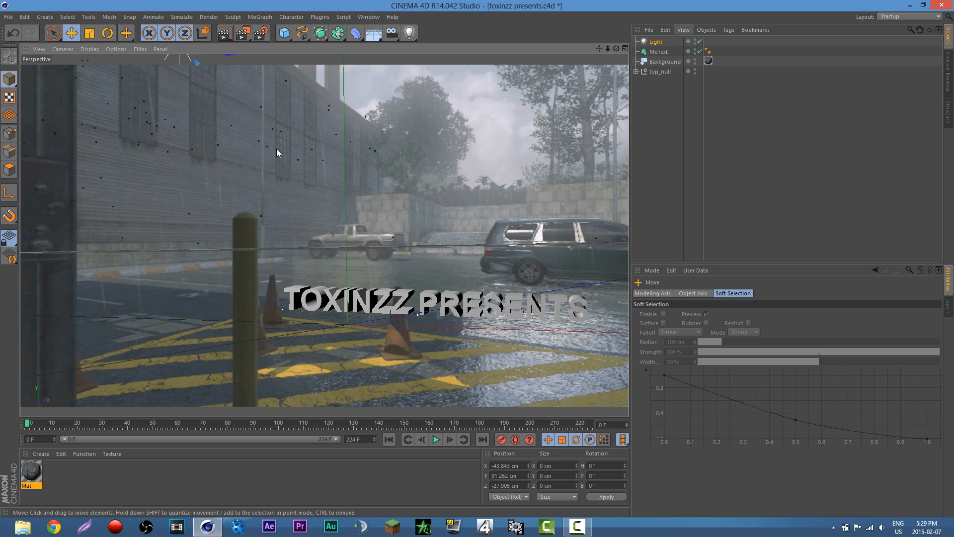
Raise the light to about Y 106 cm and move it along Z to about -72 cm.
click(654, 43)
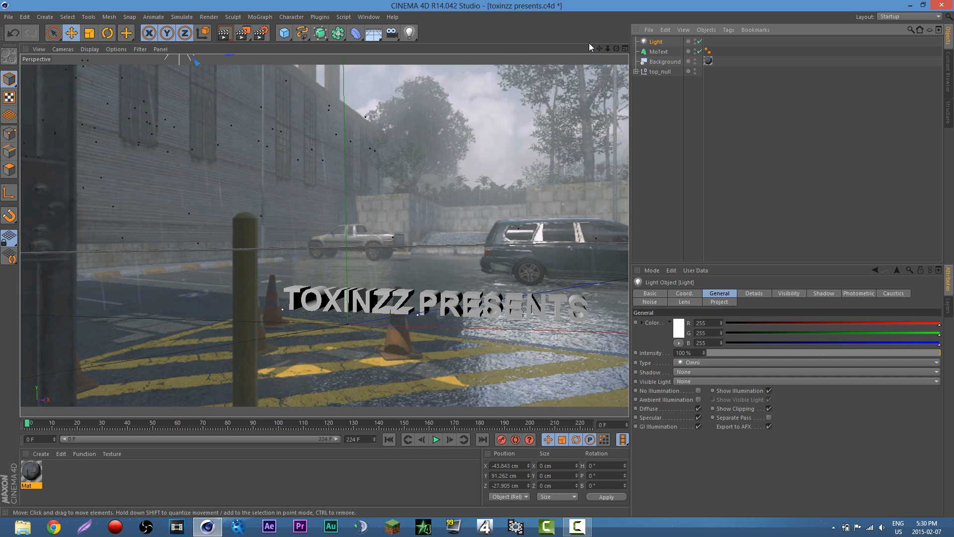
mouse_move(607, 49)
mouse_down()
mouse_move(595, 50)
mouse_move(608, 38)
mouse_move(599, 50)
mouse_up()
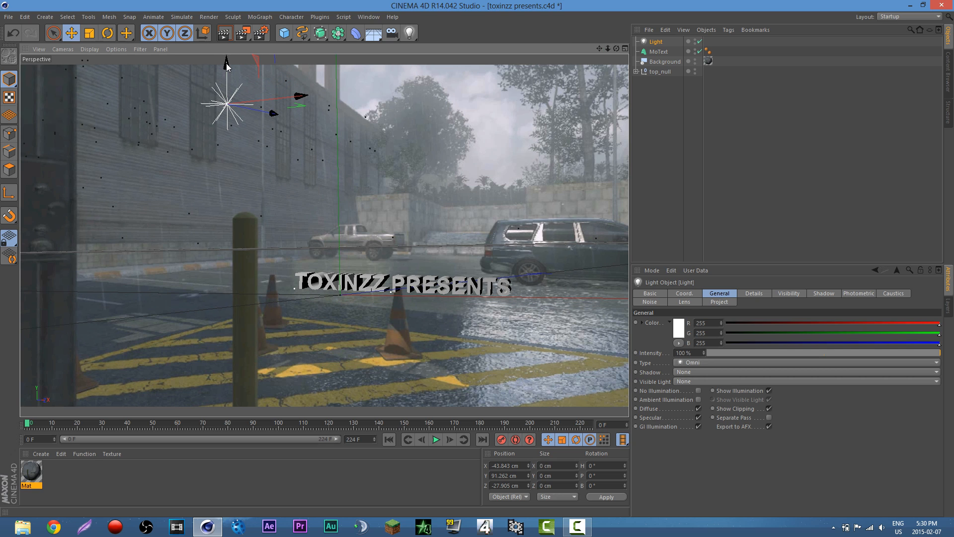
drag(226, 65, 226, 36)
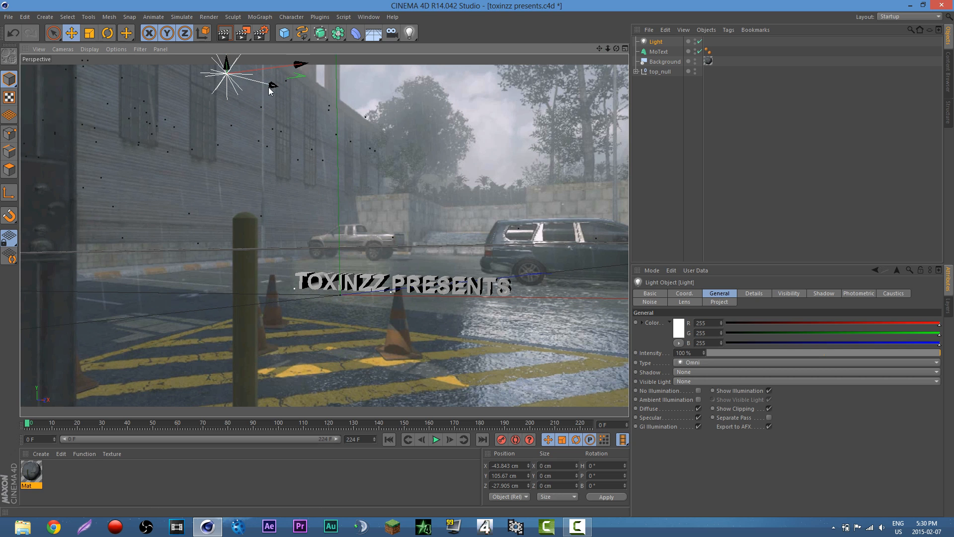
drag(269, 87, 216, 87)
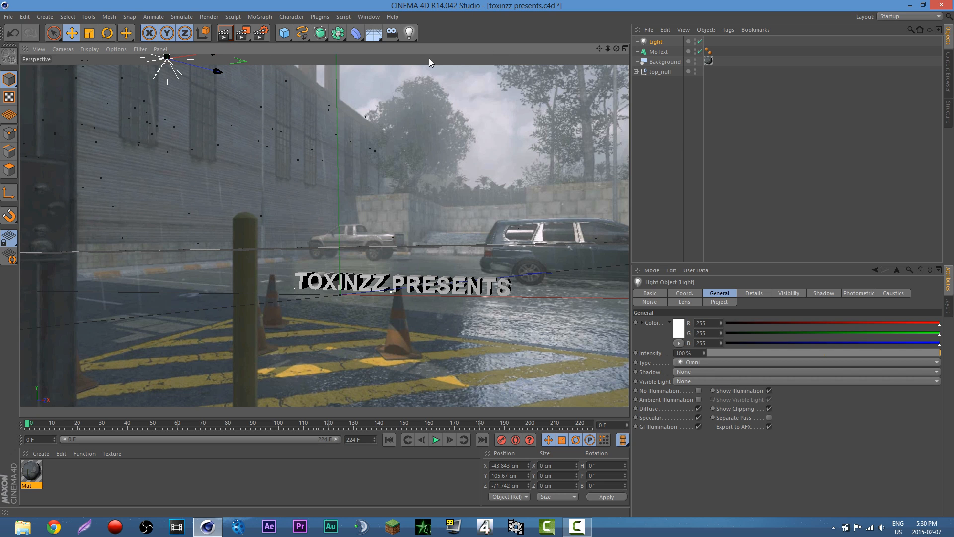
Set the light's shadow type to Shadow Maps (Soft).
click(656, 43)
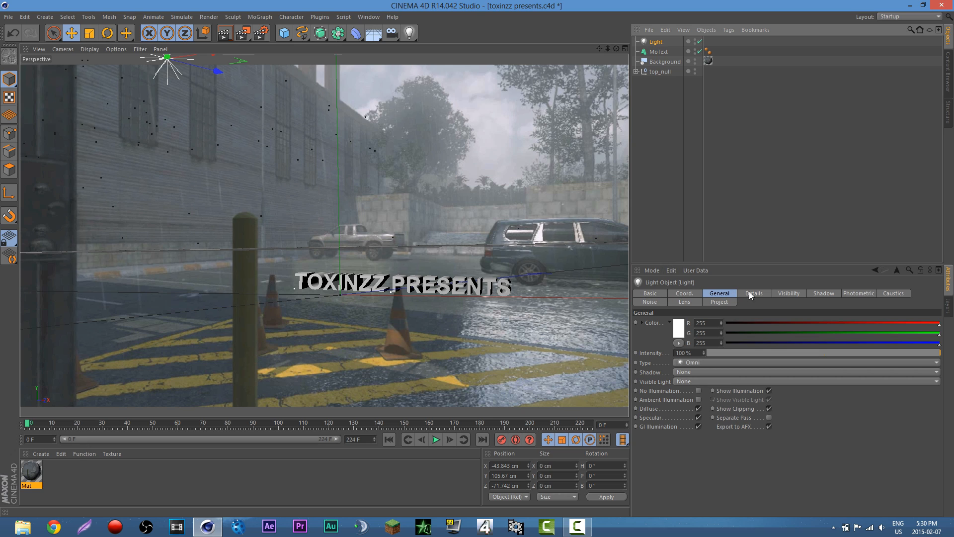
click(820, 295)
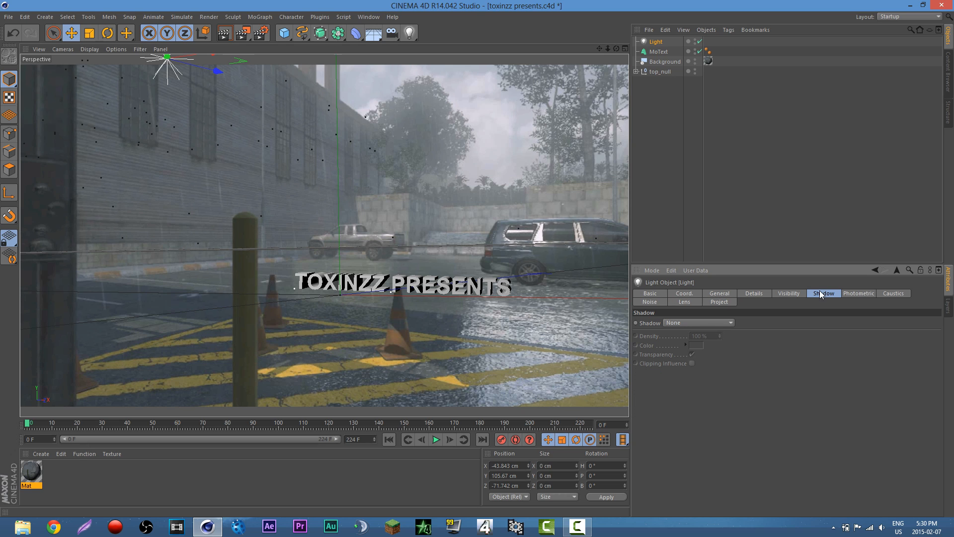
click(723, 324)
click(705, 345)
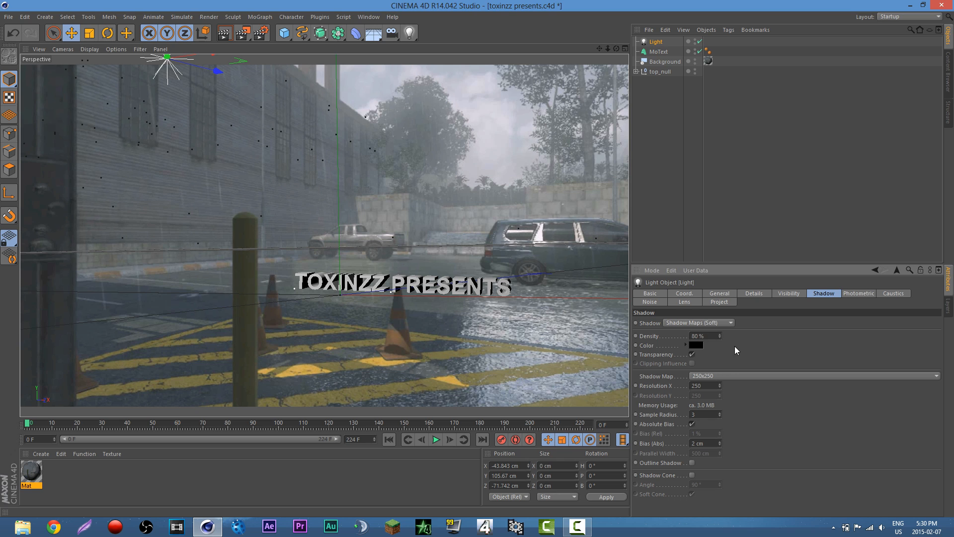
click(651, 201)
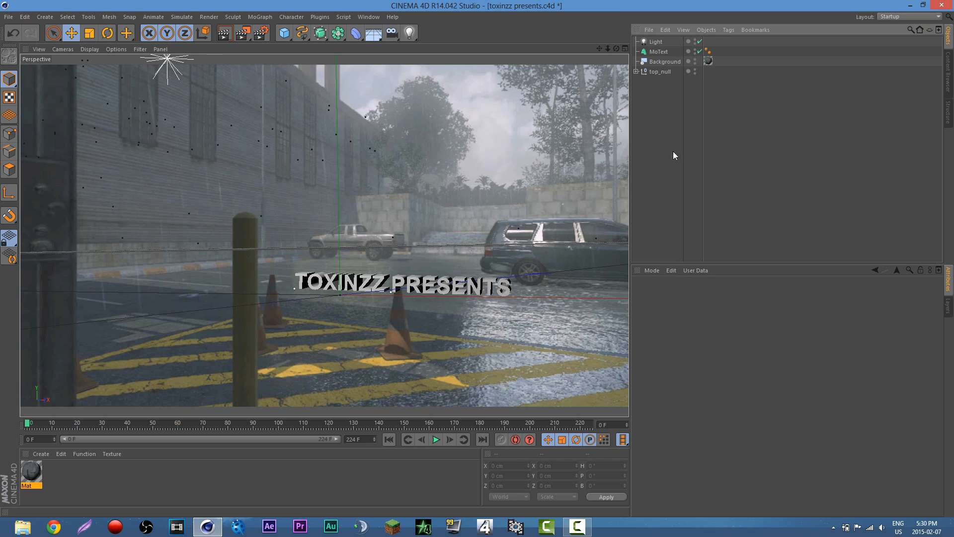
click(655, 42)
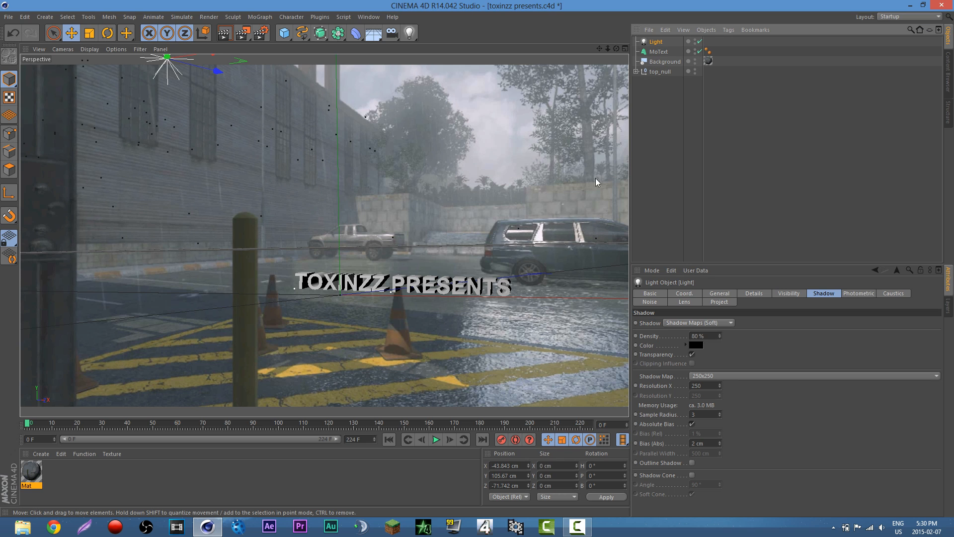
Scrub the timeline to about frame 78 to check the text's tracking, return to frame 0 and render the view.
drag(30, 427, 95, 426)
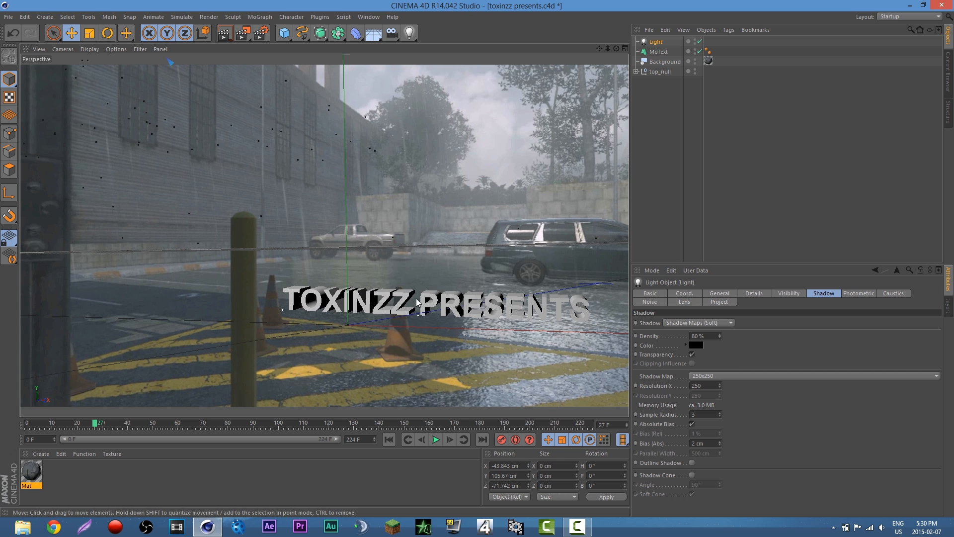
drag(96, 426, 192, 428)
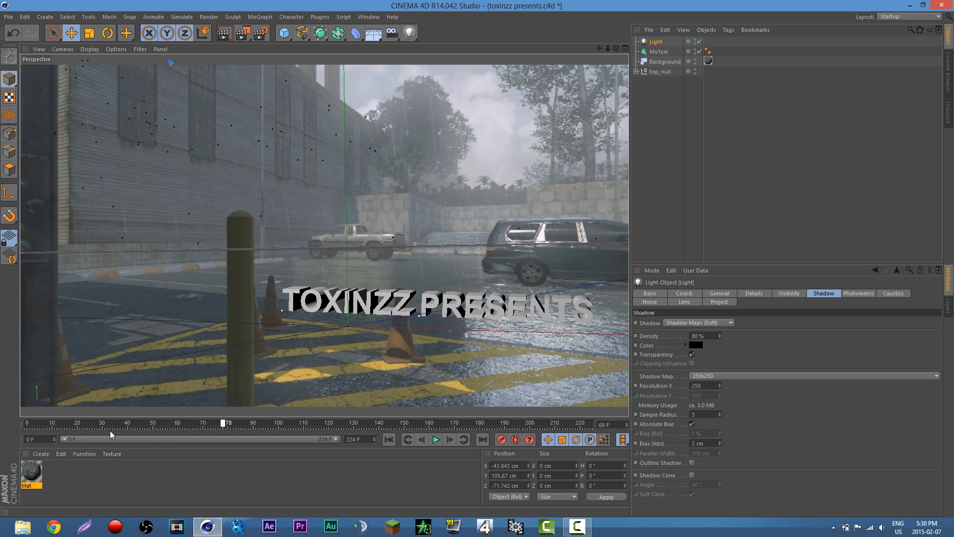
drag(109, 431, 17, 428)
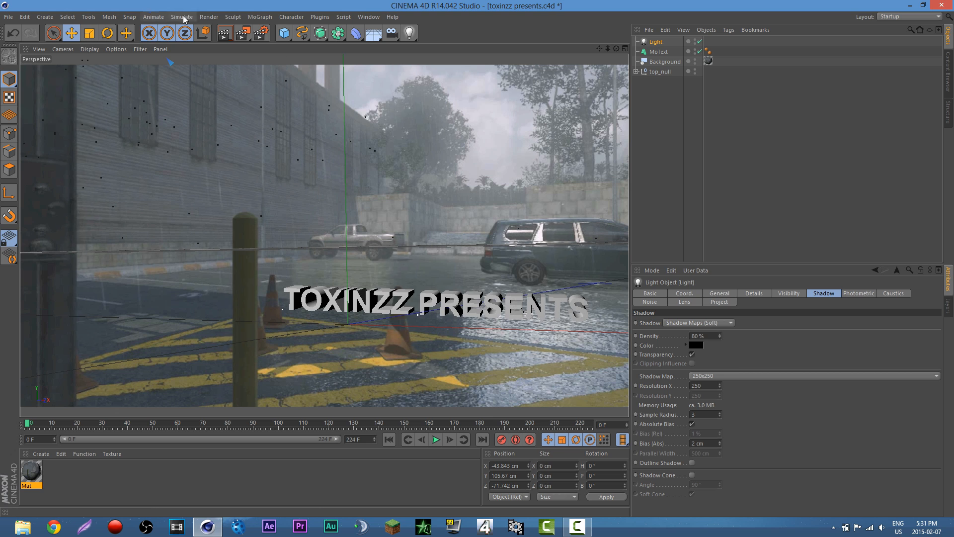
click(225, 33)
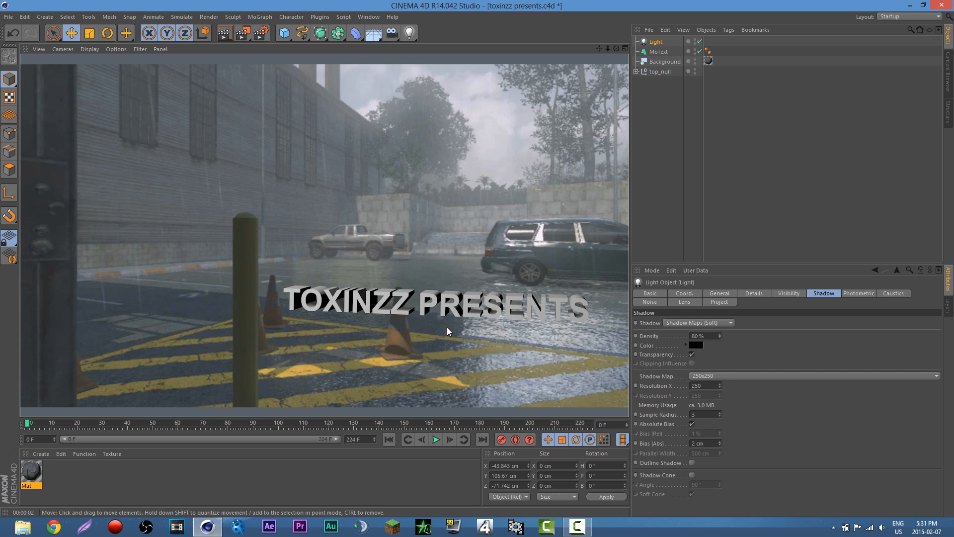
Add a plane under the text and lower it to about Y -2.4 cm.
click(287, 36)
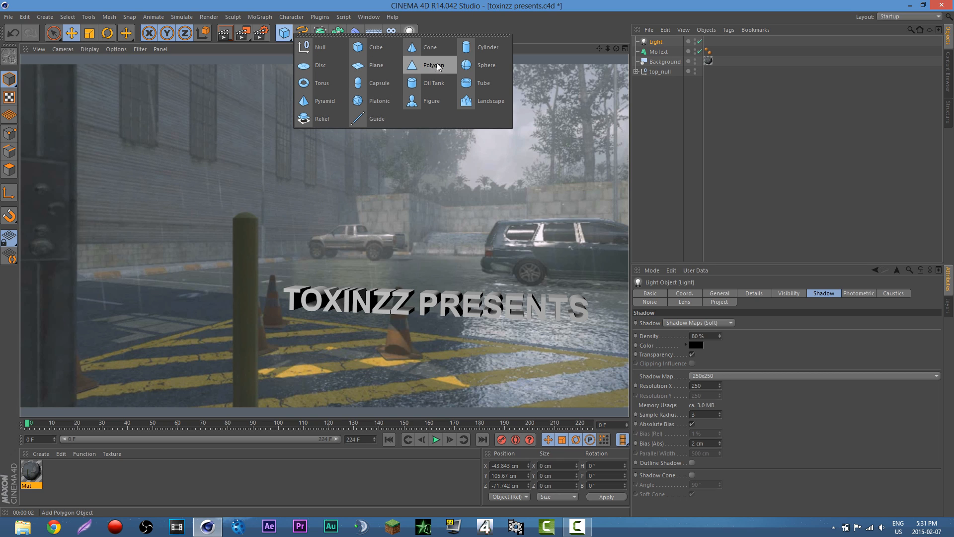
click(386, 67)
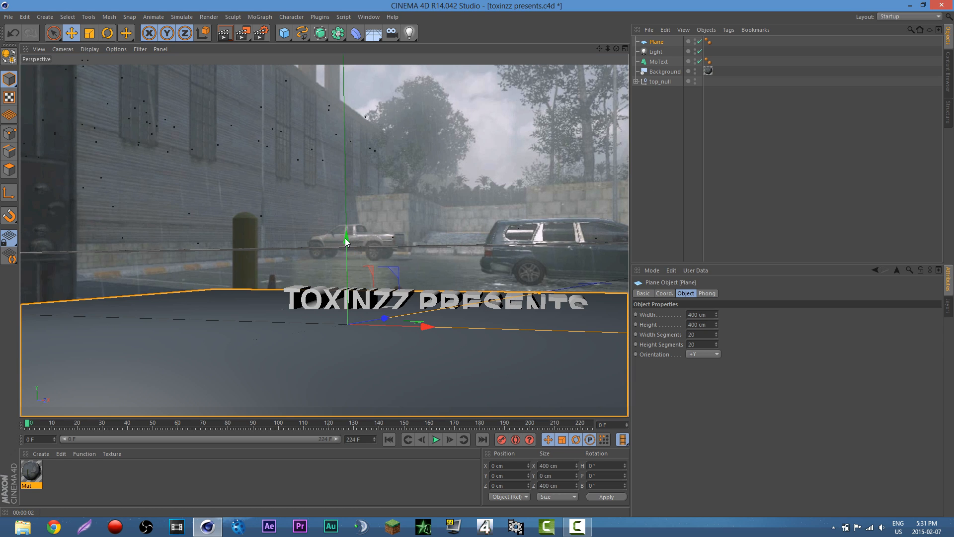
drag(346, 237, 345, 244)
Tilt the plane to about 1.2° pitch and 1.9° bank, and lower it to about Y -4.9 cm.
key(r)
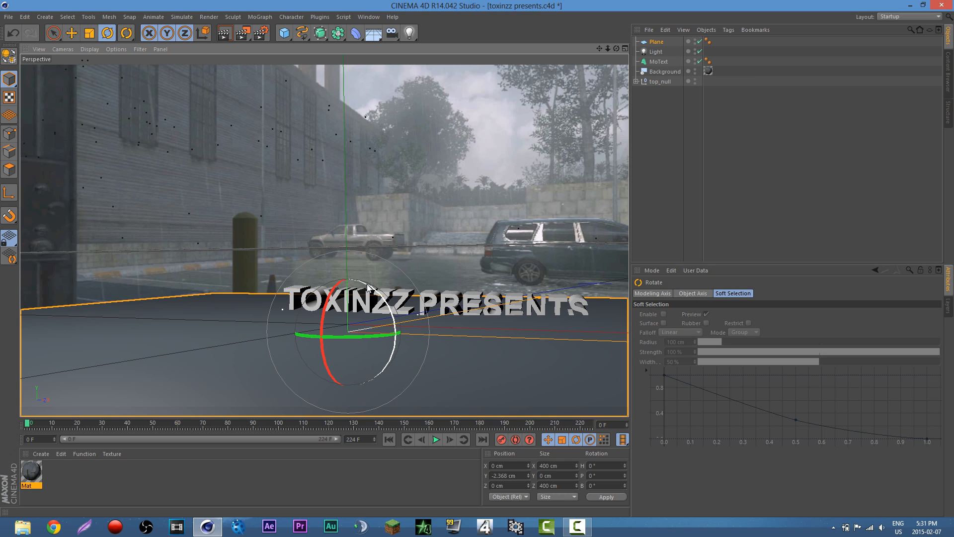
drag(368, 287, 329, 311)
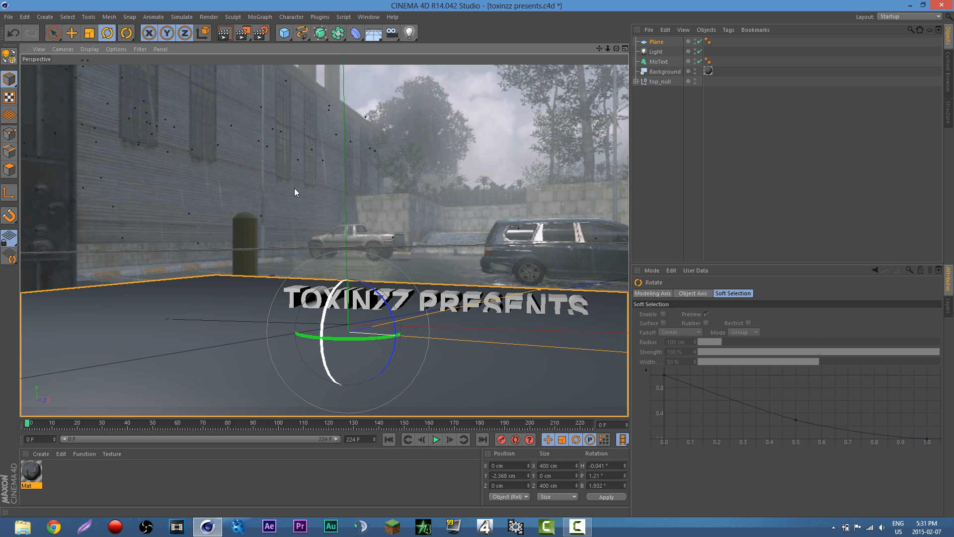
click(78, 37)
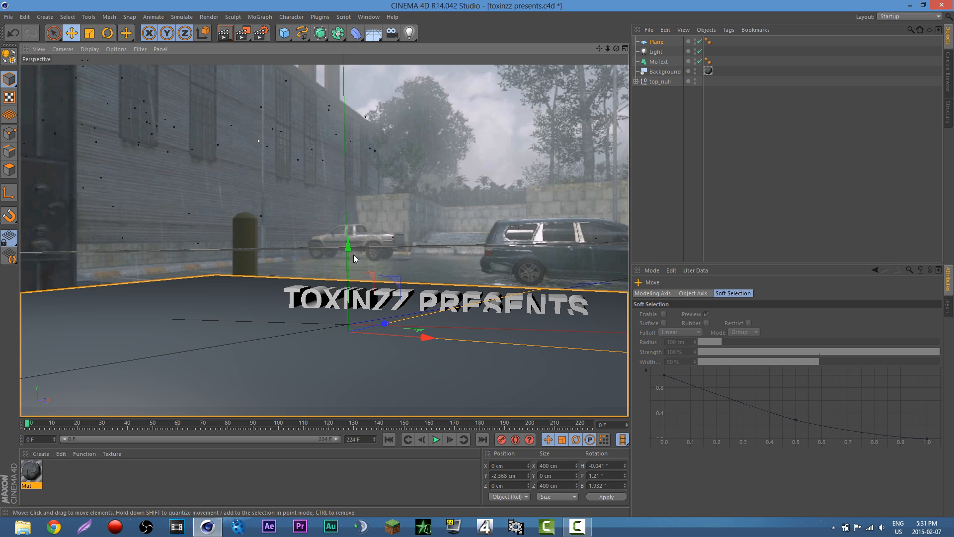
drag(347, 247, 346, 258)
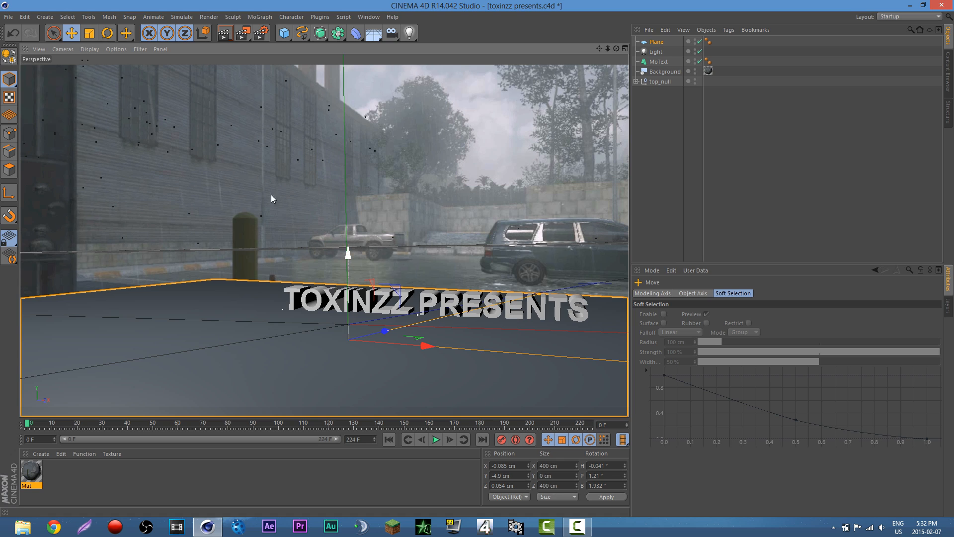
Rotate the plane to about -0.3° heading, 2.1° pitch and 3.3° bank to follow the ground.
click(107, 33)
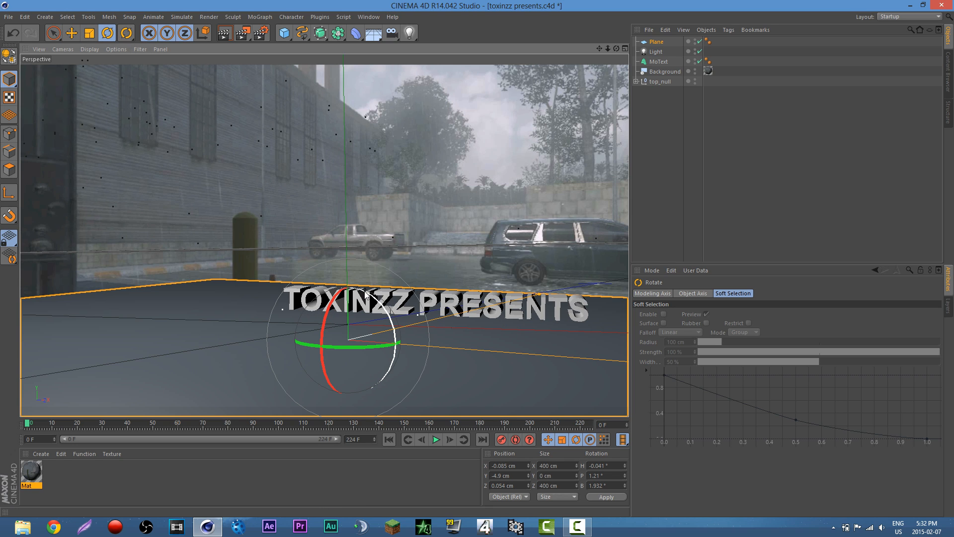
drag(366, 293, 308, 303)
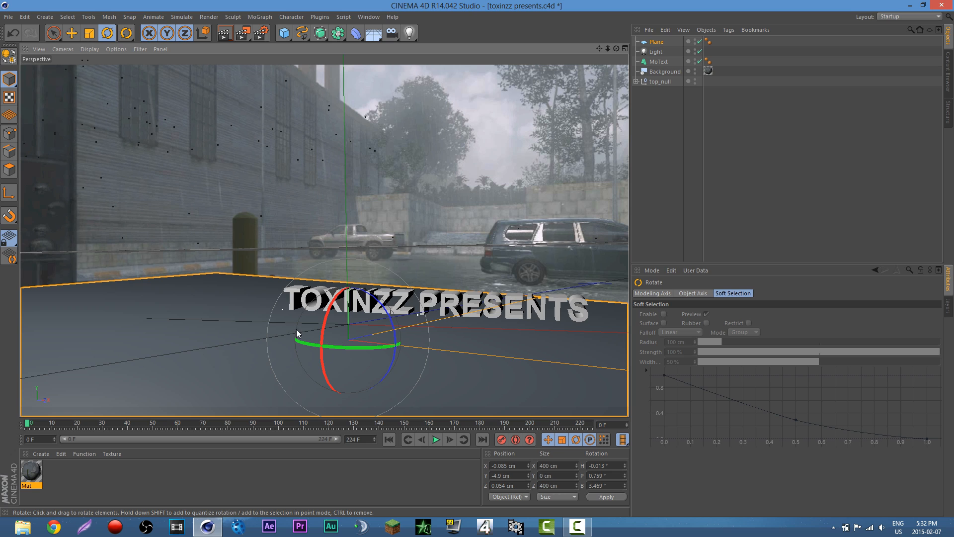
drag(297, 333, 297, 335)
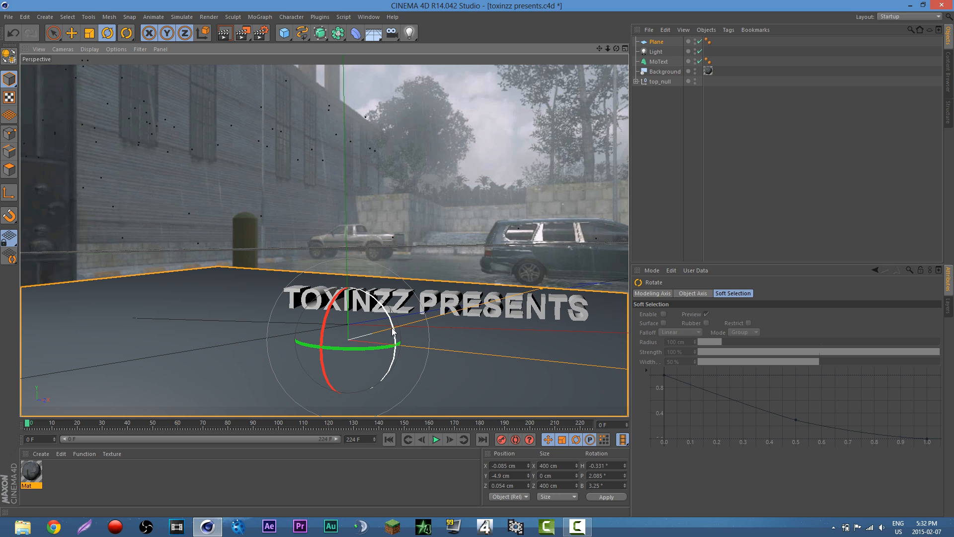
Rotate the plane to about 2.6° bank and push it back to about X -39 cm, Z 80 cm.
drag(392, 331, 392, 330)
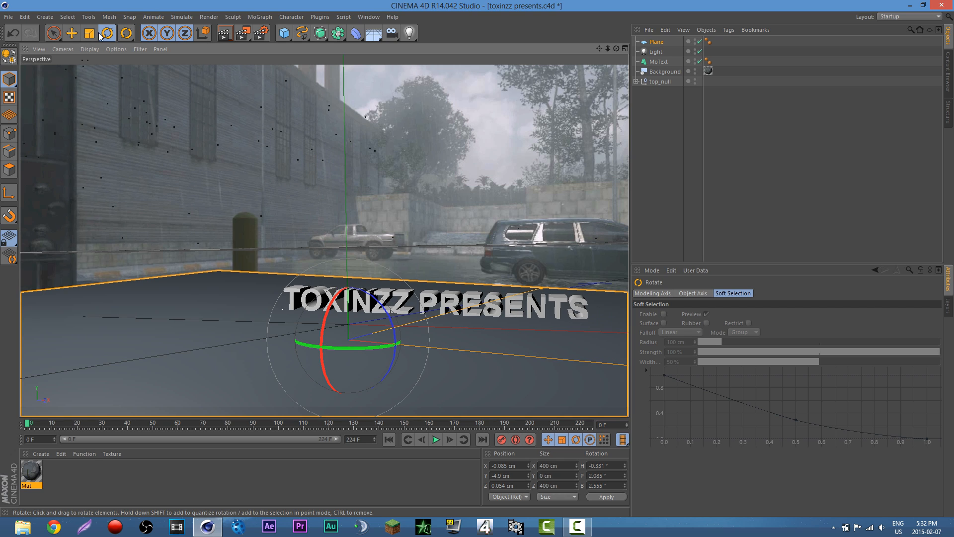
click(72, 33)
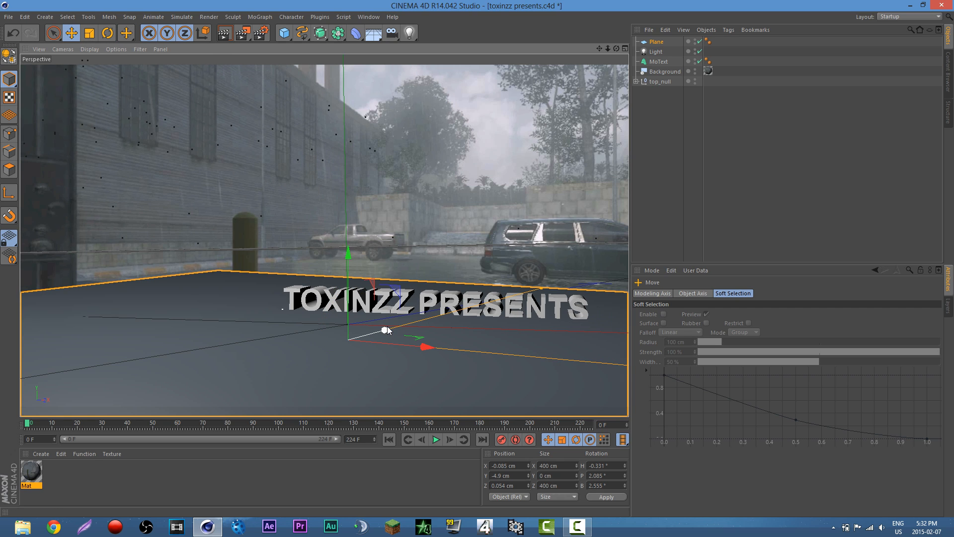
drag(387, 326, 427, 319)
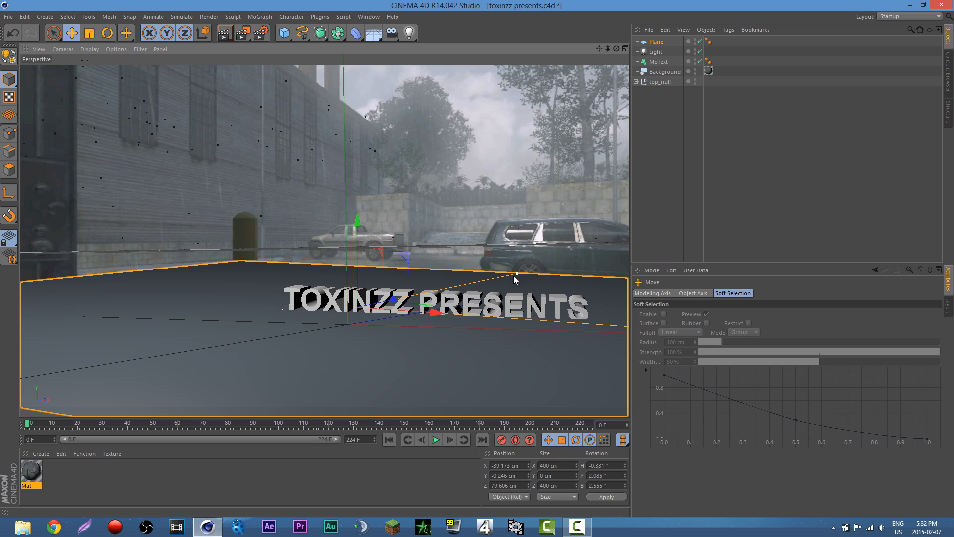
Shrink the plane to about 250 cm wide and 296 cm deep, shifting it sideways to reach its edge.
drag(514, 276, 484, 281)
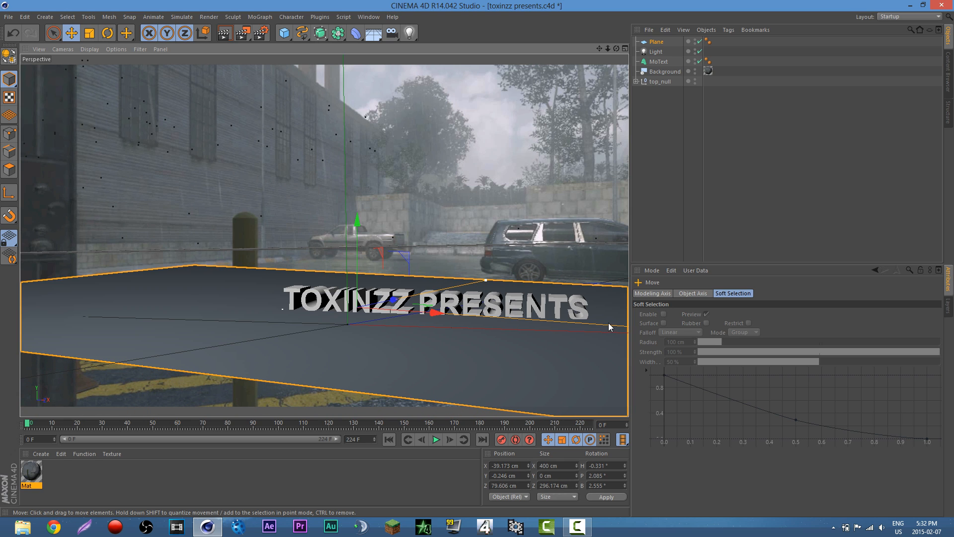
drag(603, 324, 319, 304)
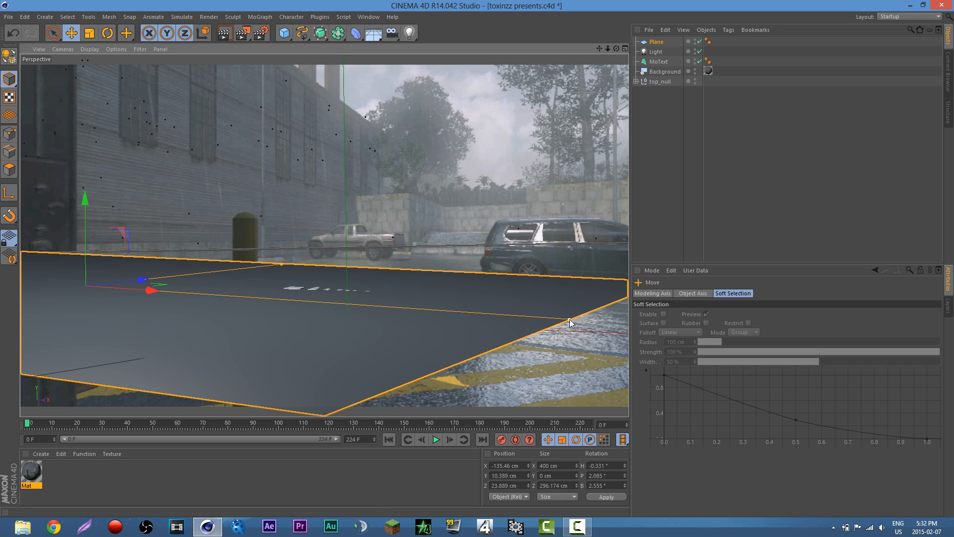
drag(569, 319, 318, 312)
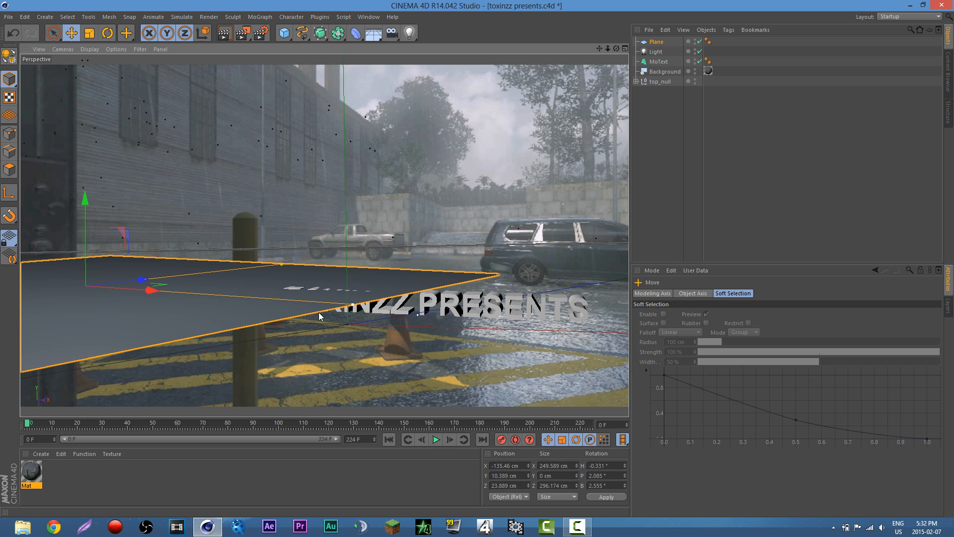
Move the plane back under the text to about X -15 cm, Y -2.4 cm, Z 83 cm, and render the view.
drag(143, 295, 485, 331)
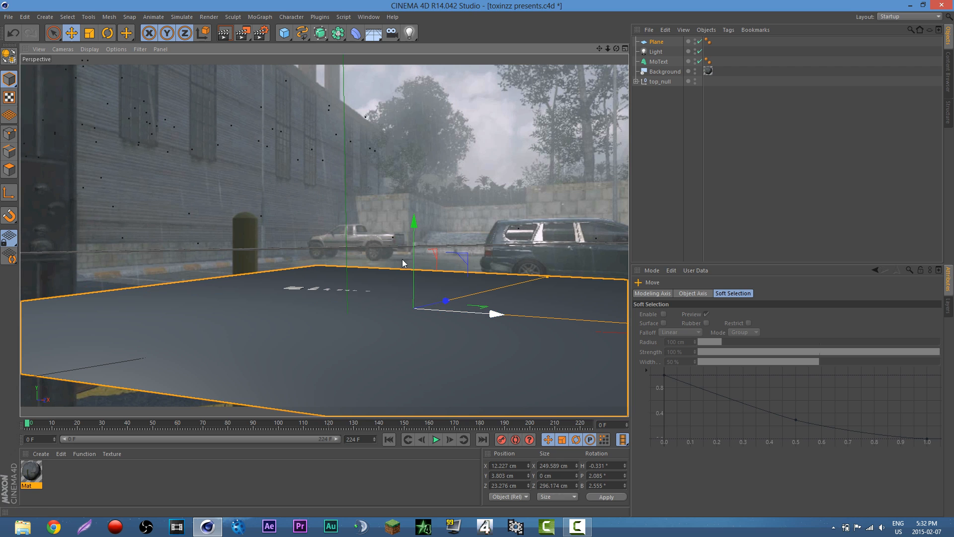
drag(413, 224, 413, 250)
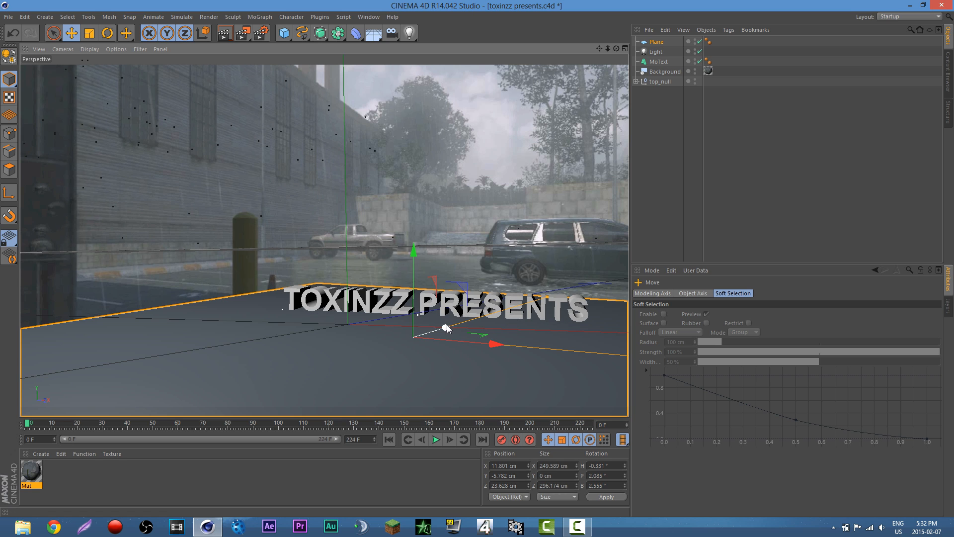
drag(446, 327, 491, 323)
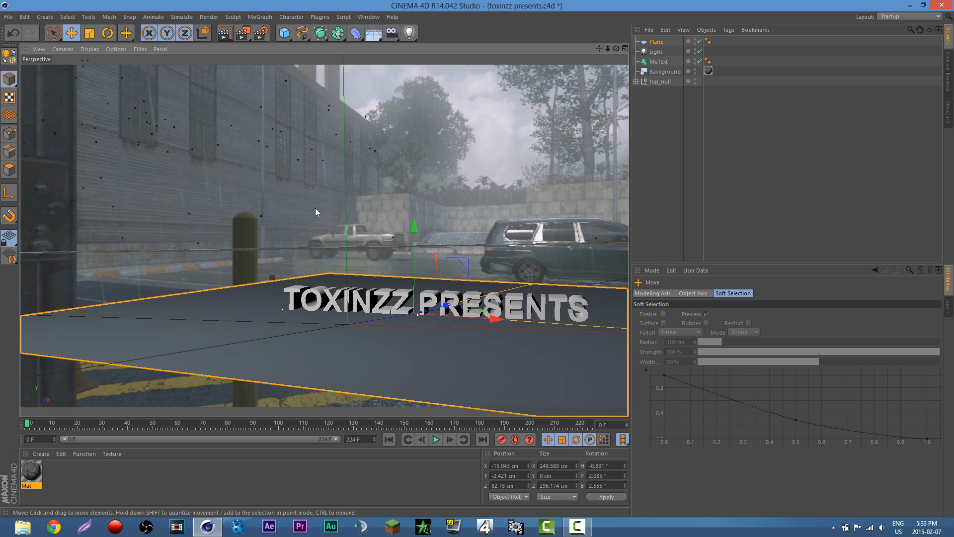
click(223, 35)
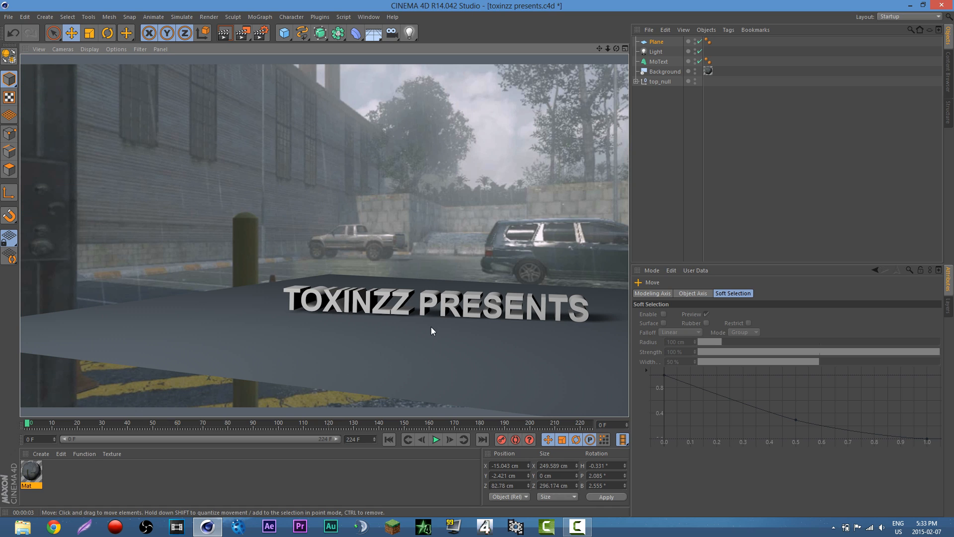
Apply the footage material Mat to the plane.
click(649, 162)
click(655, 43)
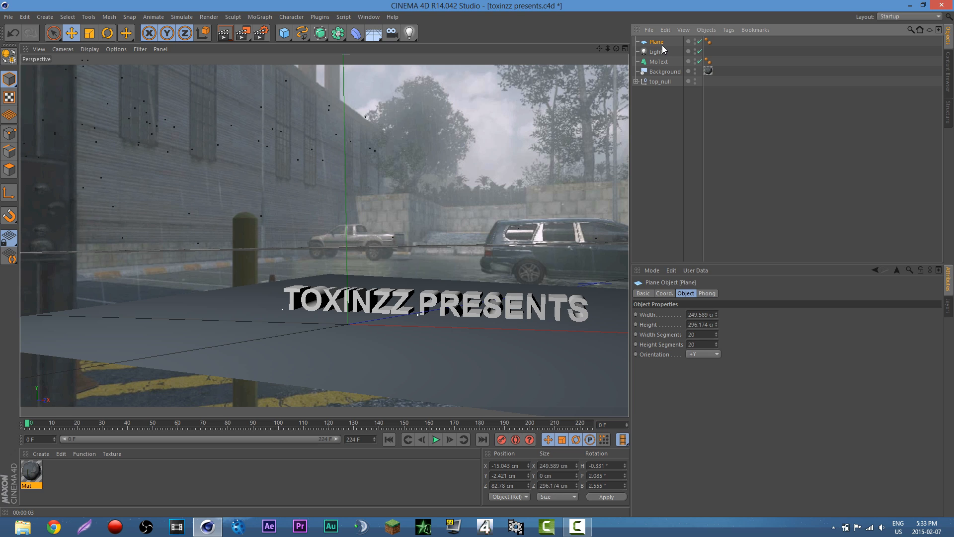
mouse_move(662, 47)
mouse_down()
mouse_move(640, 76)
mouse_move(654, 42)
mouse_up()
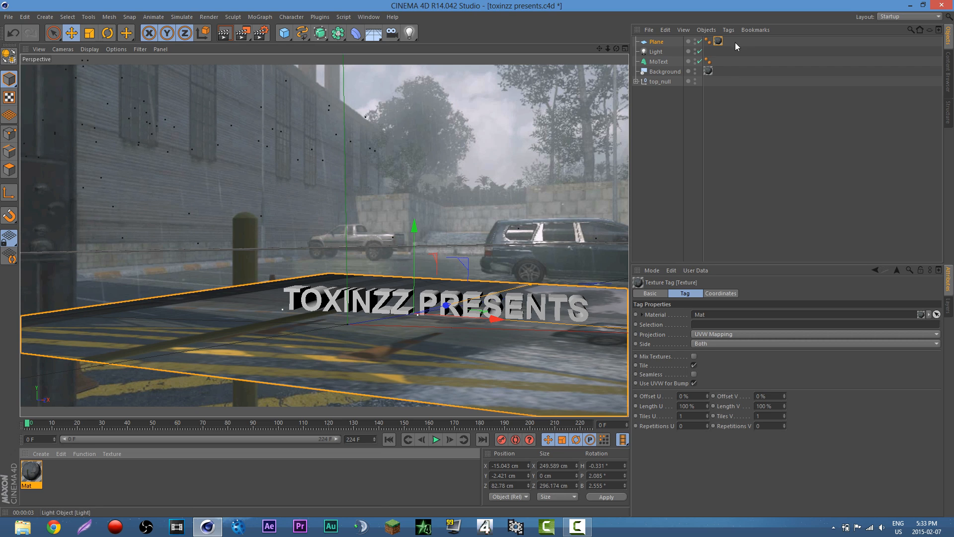
right_click(719, 42)
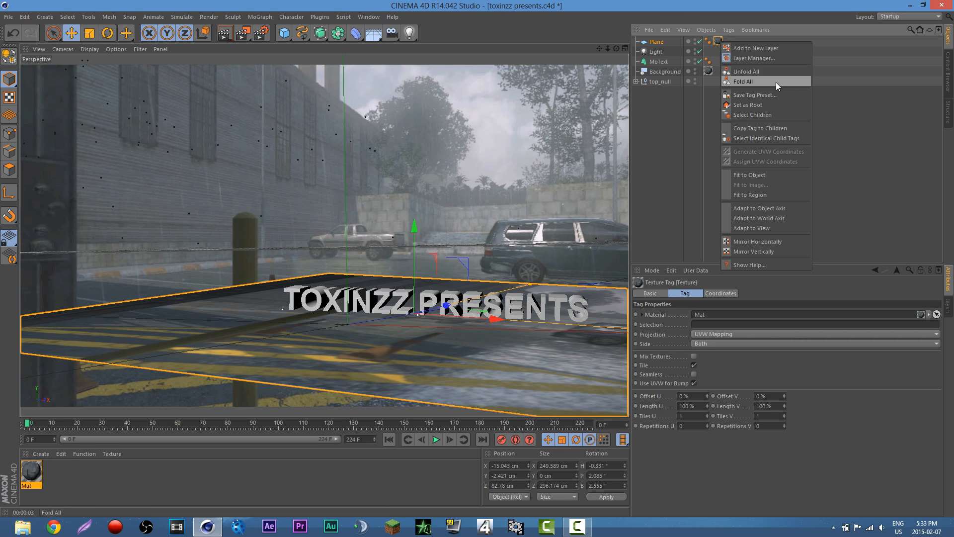
click(665, 167)
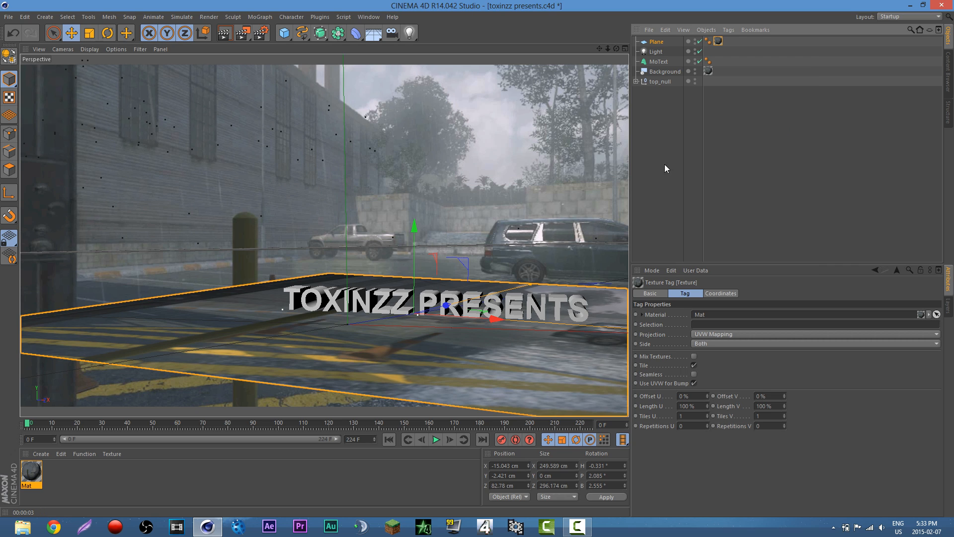
Add a Compositing tag to the plane with Cast Shadows off and Compositing Background on, and render the view.
right_click(661, 44)
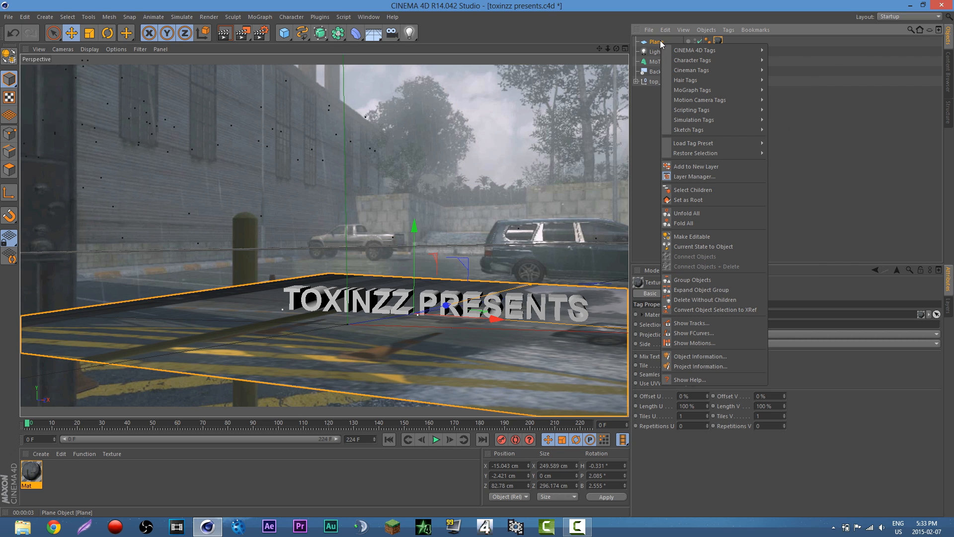
mouse_move(696, 51)
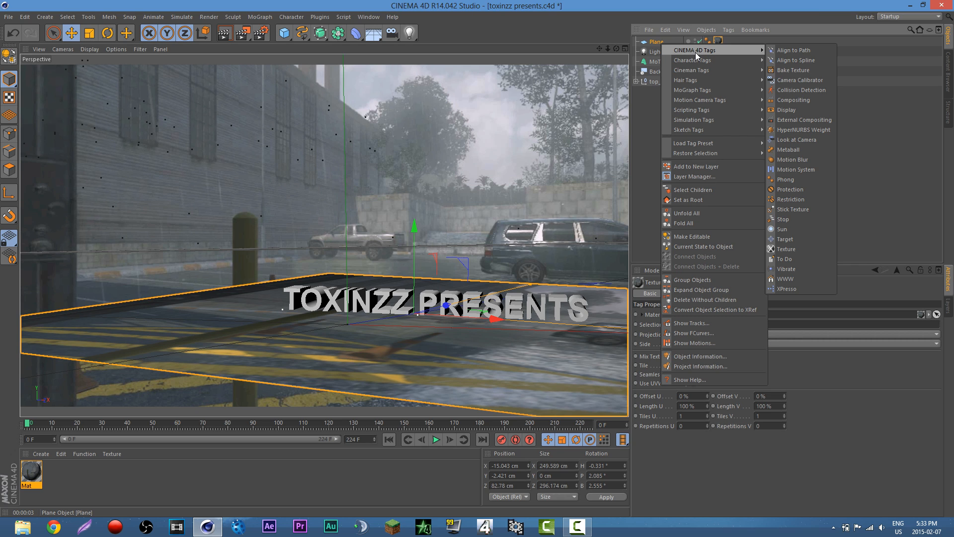
click(805, 100)
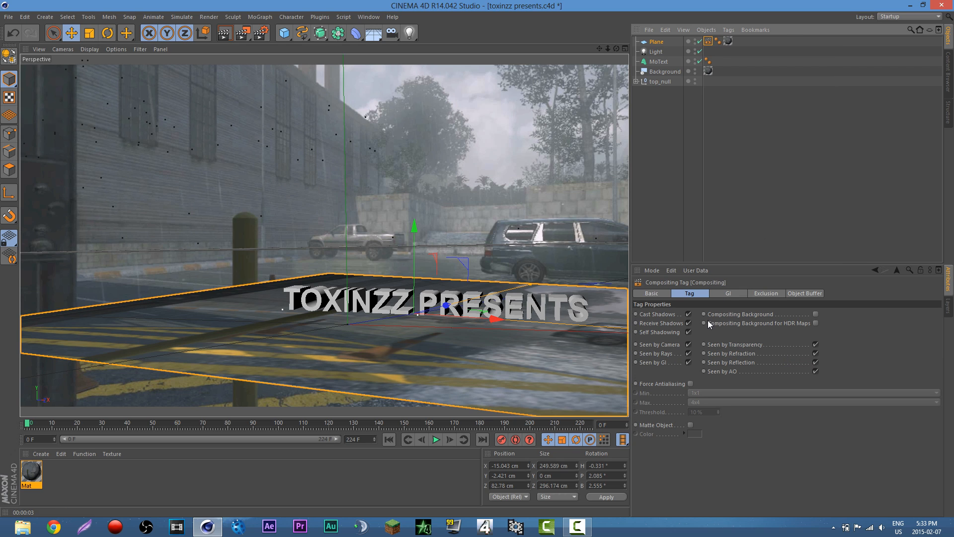
click(688, 315)
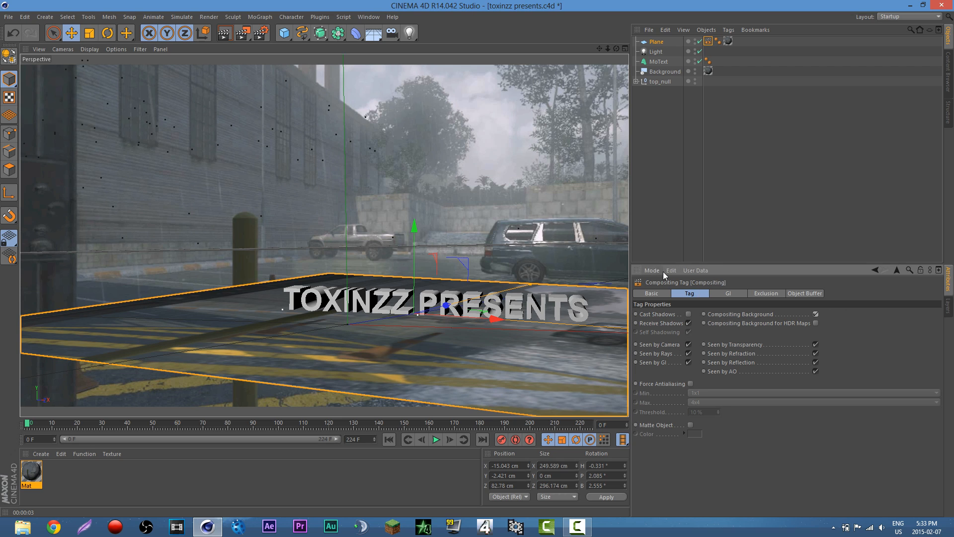
click(224, 34)
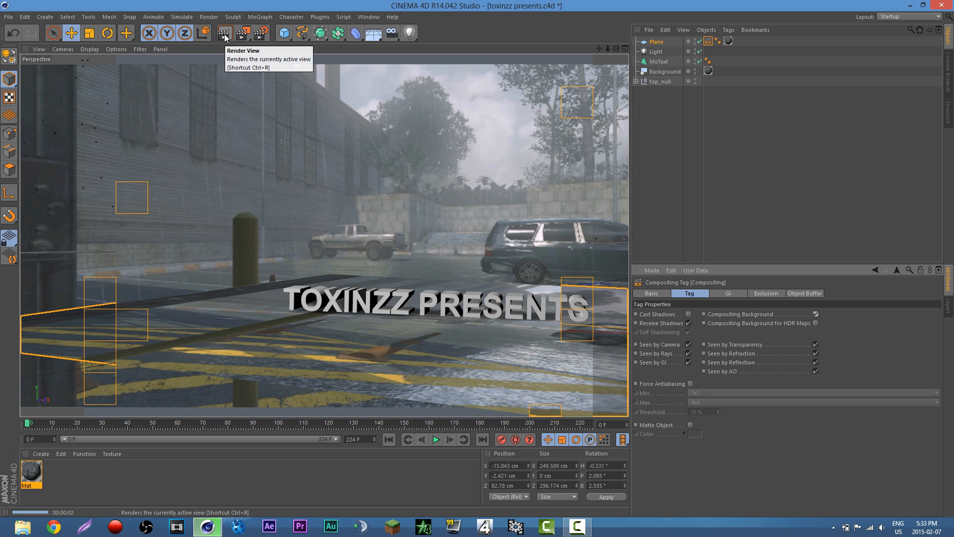
click(676, 129)
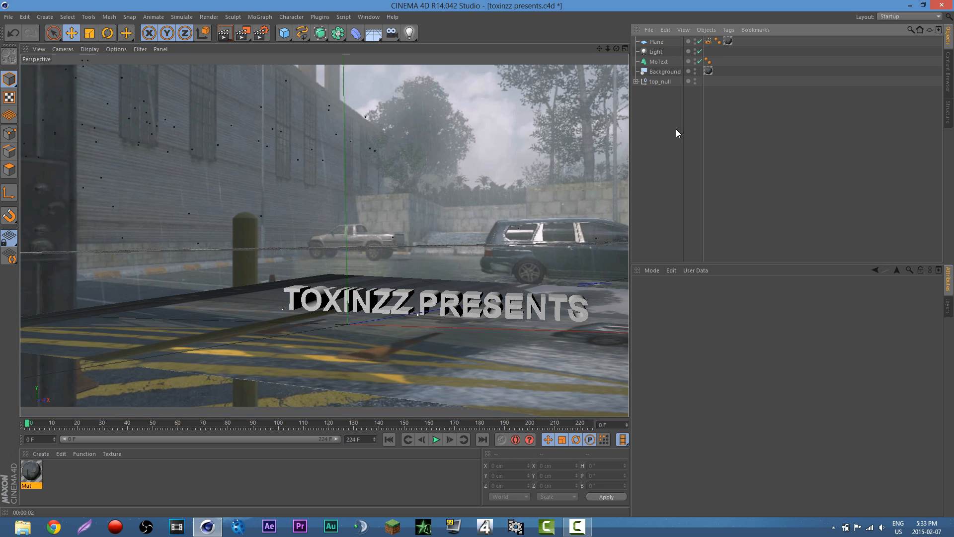
Set the projection of the plane's texture tag to Frontal and render the view.
click(666, 43)
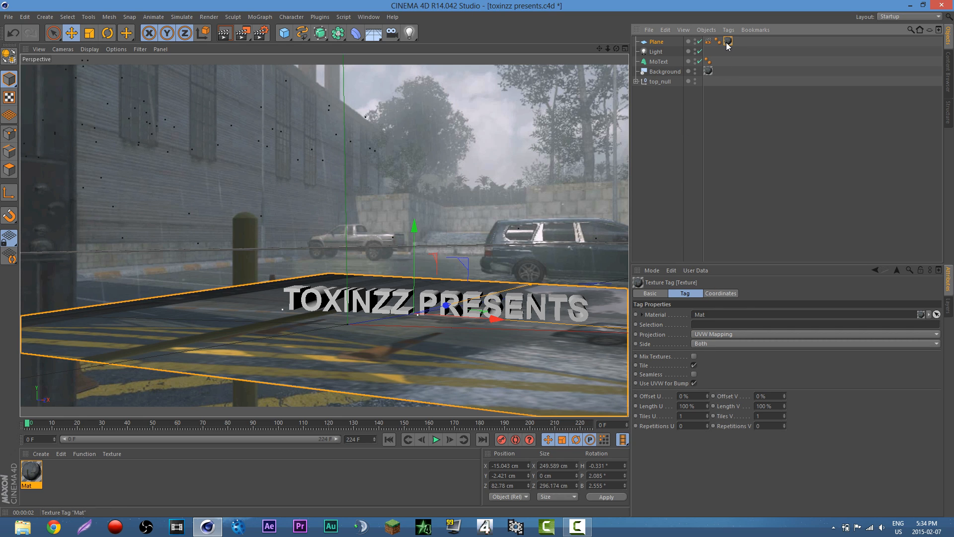
click(791, 336)
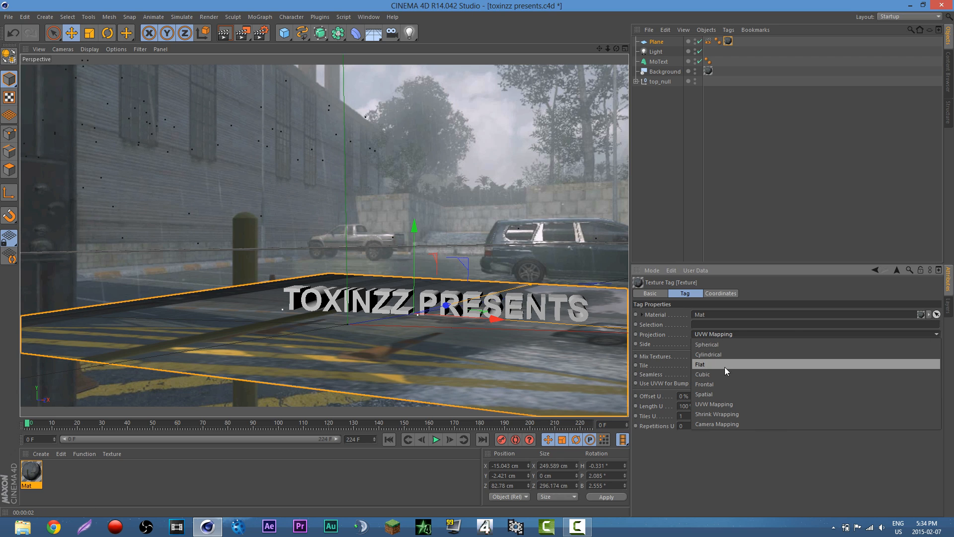
click(725, 385)
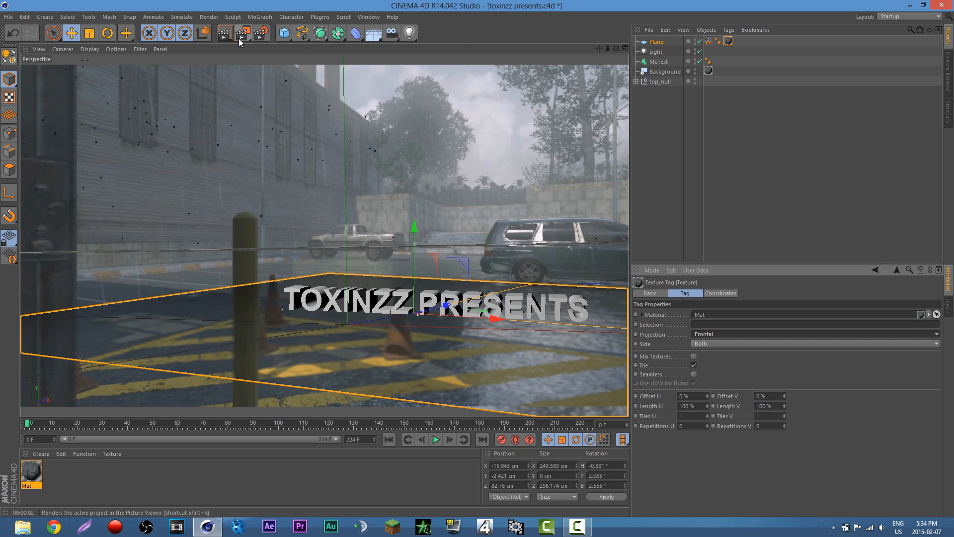
click(225, 33)
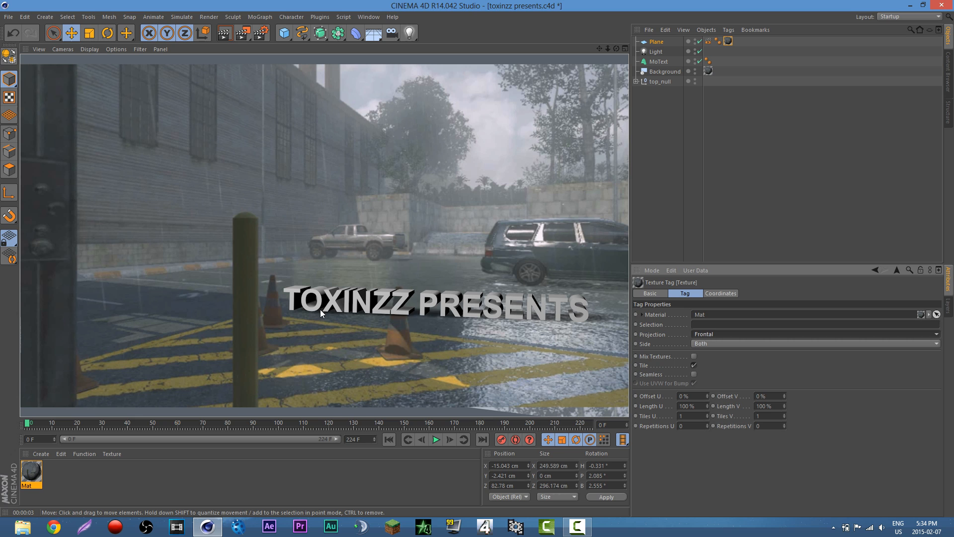
Rotate the MoText object to about 1.6° bank and lower it to about Y -1 cm.
click(656, 50)
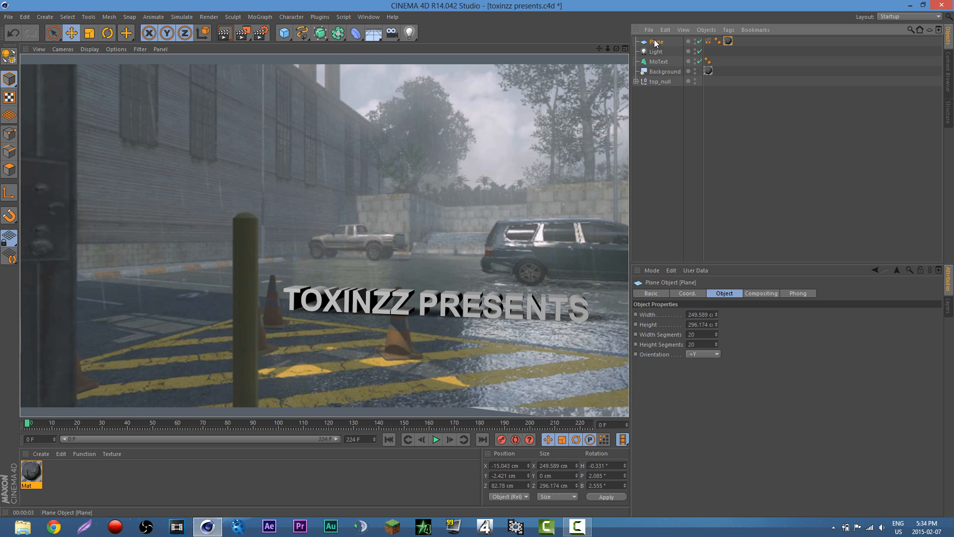
click(658, 62)
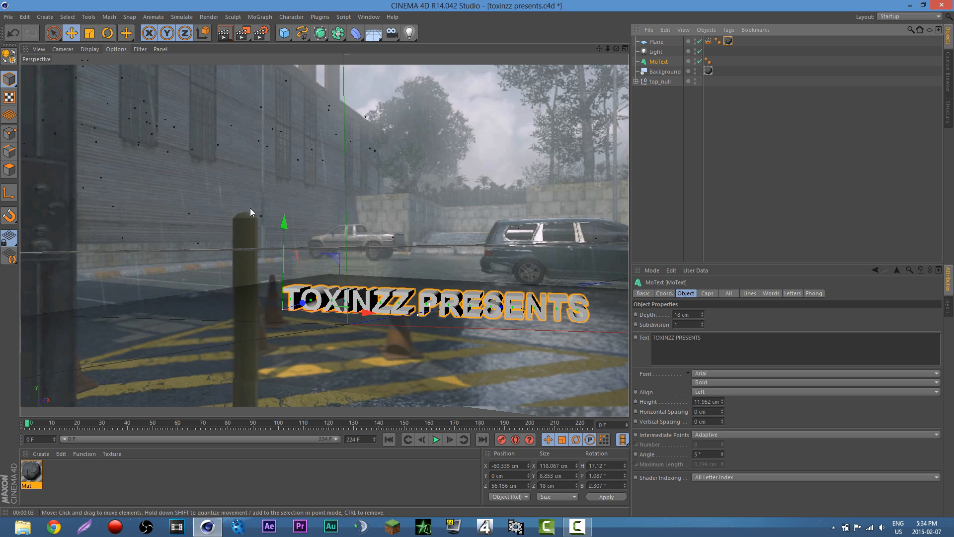
click(108, 33)
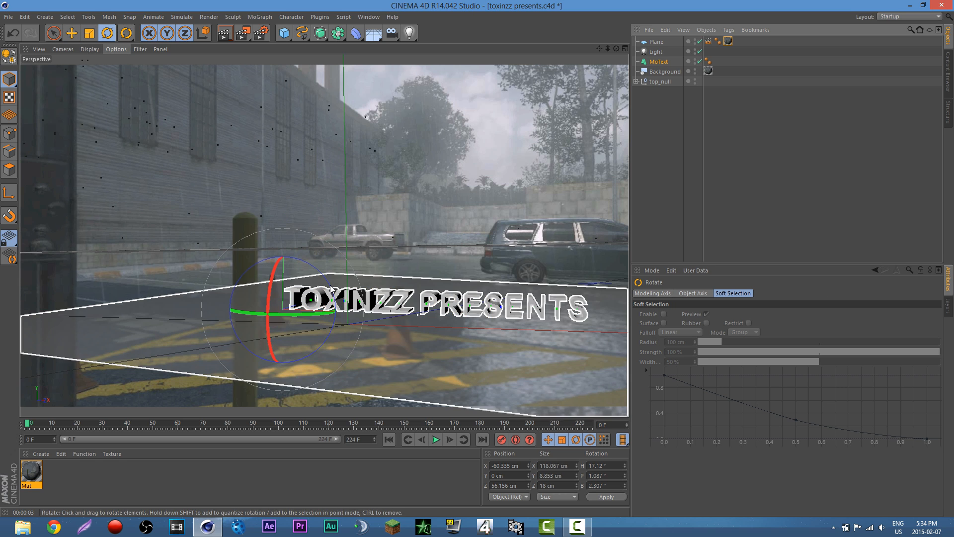
drag(331, 289, 323, 280)
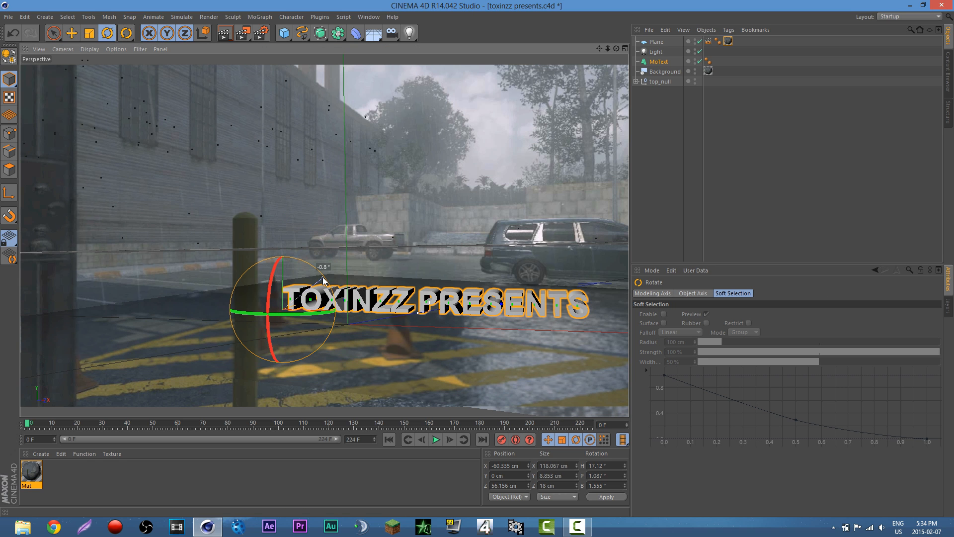
click(72, 33)
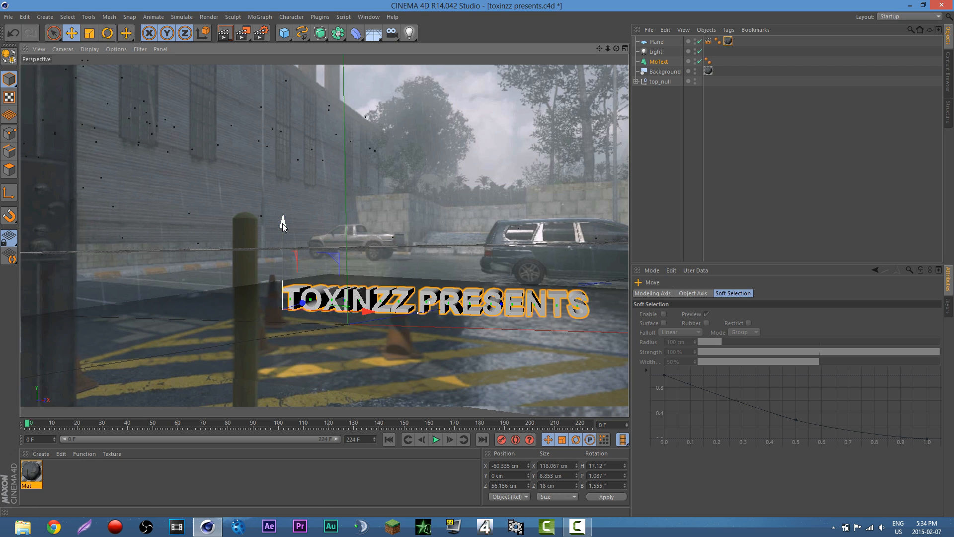
drag(282, 224, 282, 221)
Fine-tune the MoText object to about 1.8° bank and Y -1.2 cm so it sits on the ground.
click(112, 39)
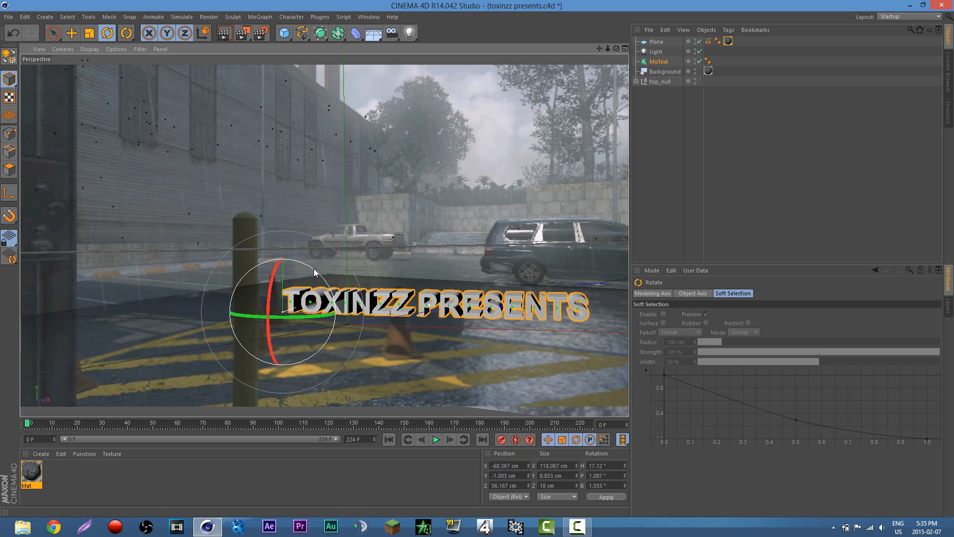
drag(314, 272, 315, 270)
click(71, 33)
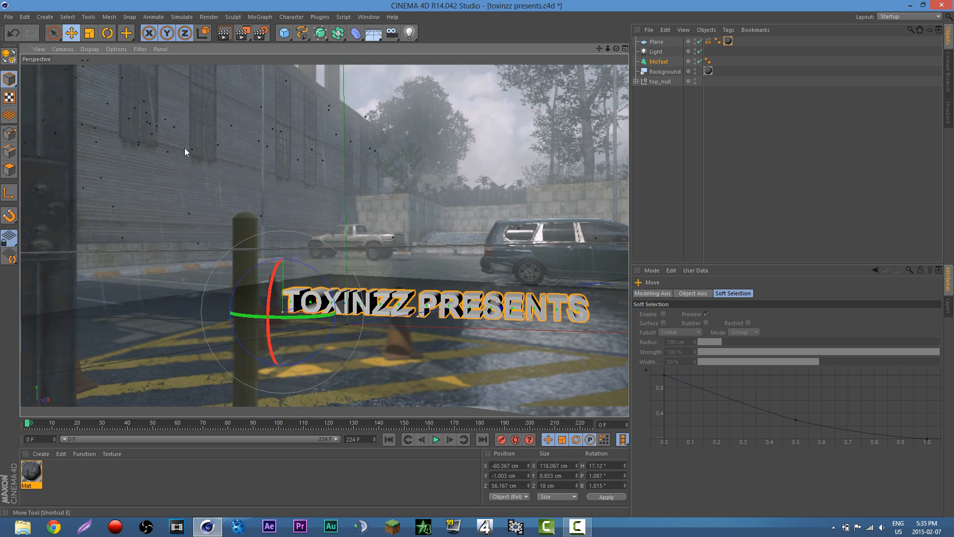
drag(284, 230, 285, 231)
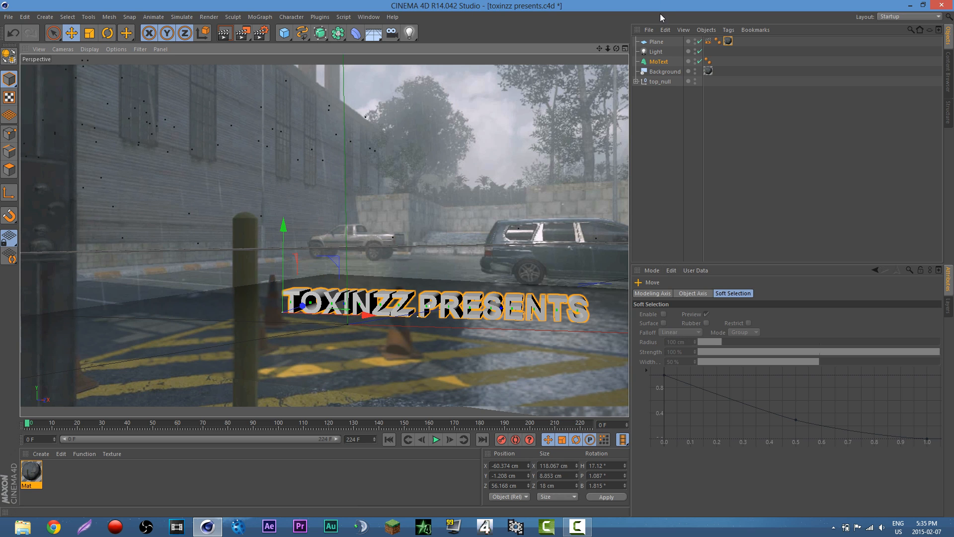
Set the MoText extrusion depth to 25 cm.
click(659, 61)
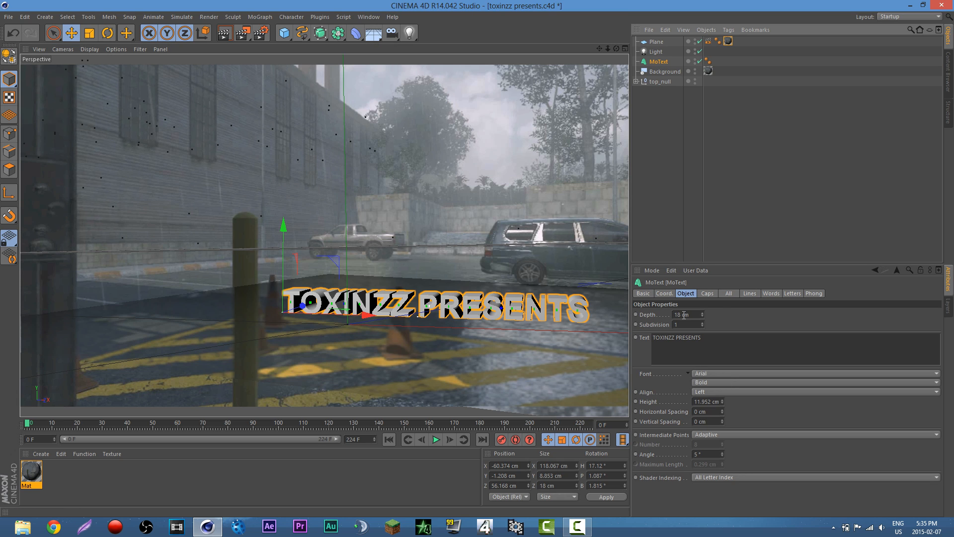
drag(684, 315, 673, 316)
text(20)
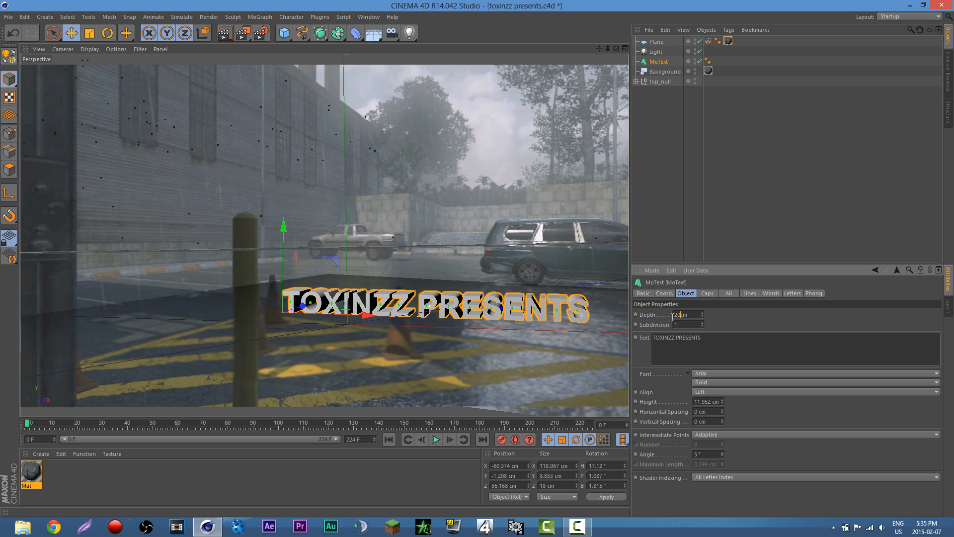
text(25)
key(Return)
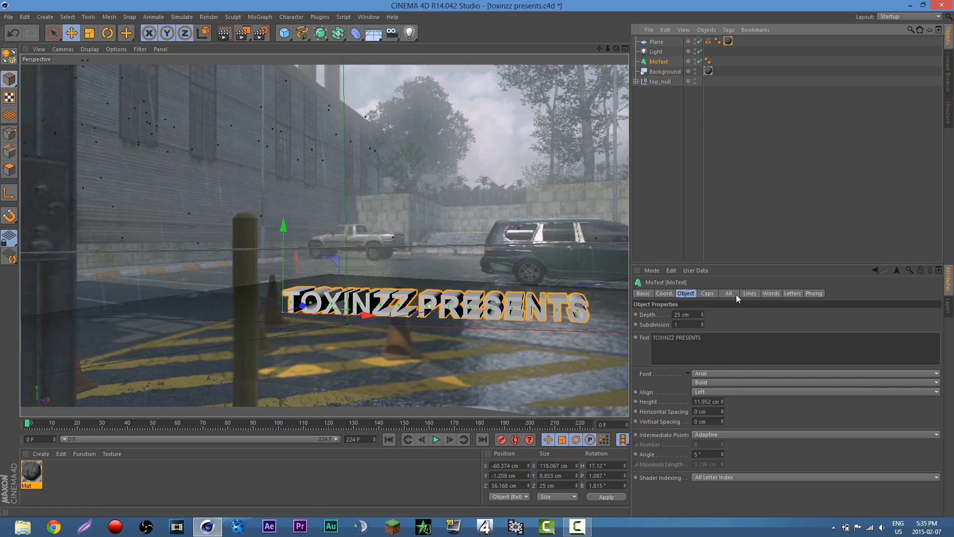
Set both the start and end caps of the MoText object to Fillet Cap.
click(707, 294)
click(724, 313)
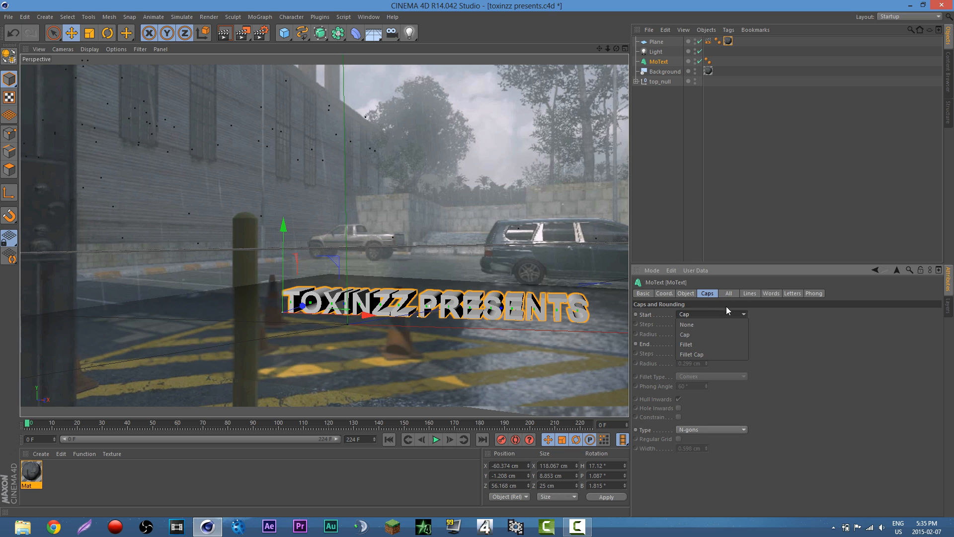
click(704, 353)
click(722, 343)
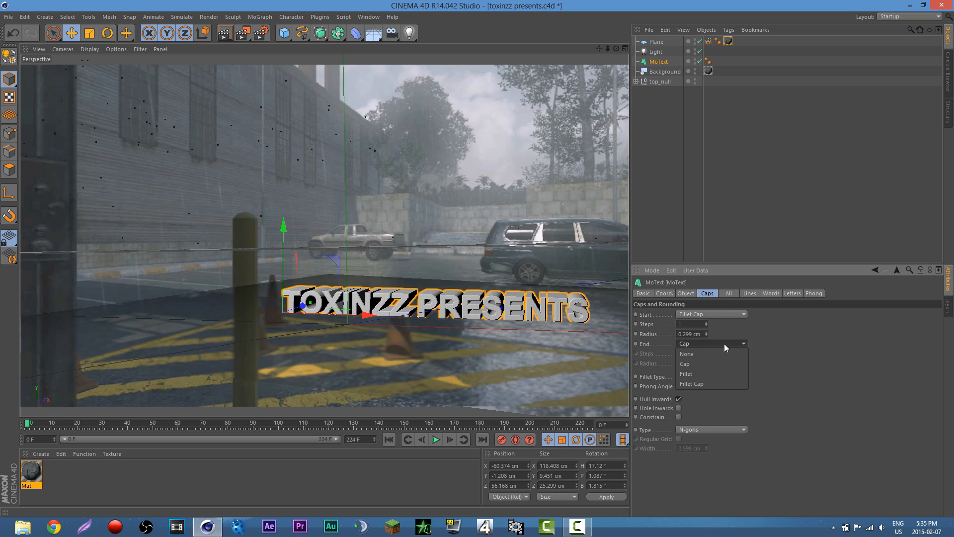
click(712, 383)
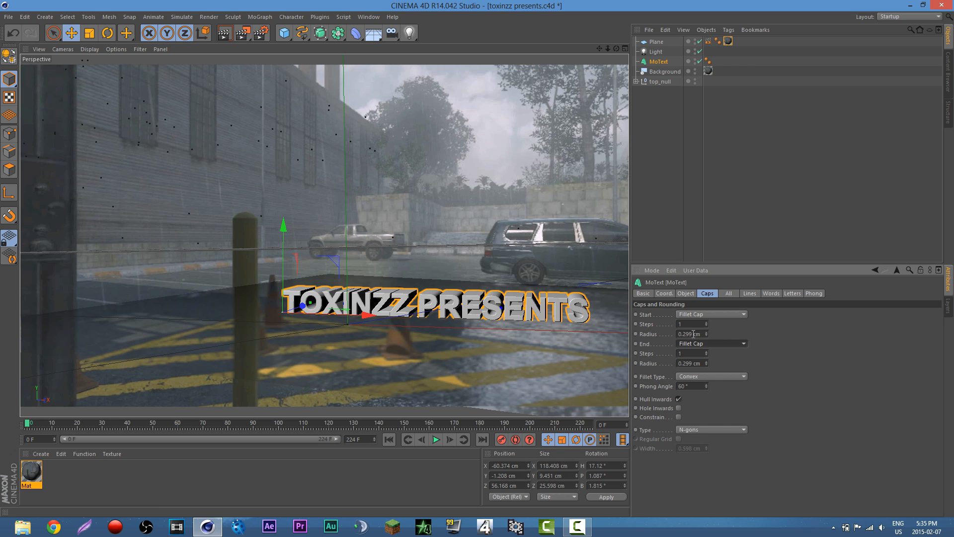
Try a 1 cm fillet radius on the start and end caps of the MoText.
double_click(692, 334)
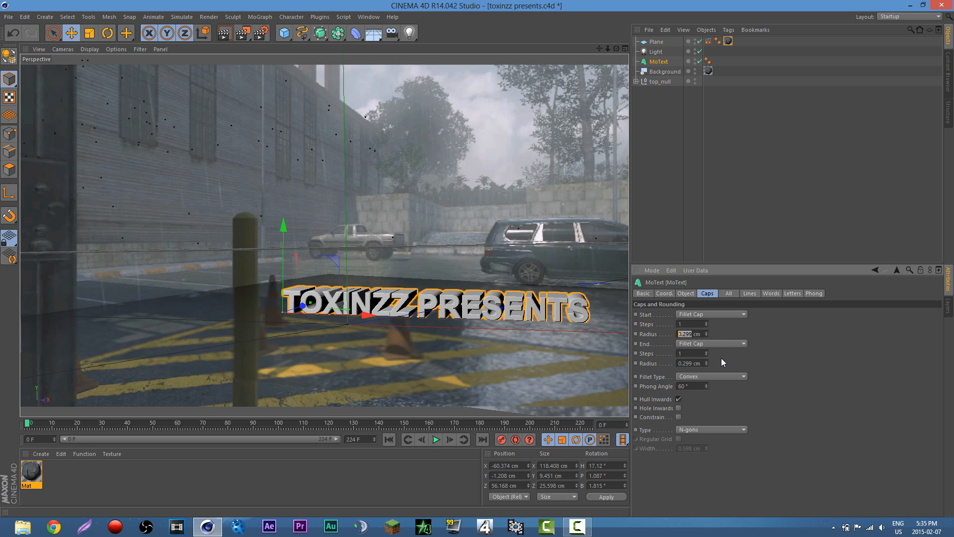
text(1)
key(Return)
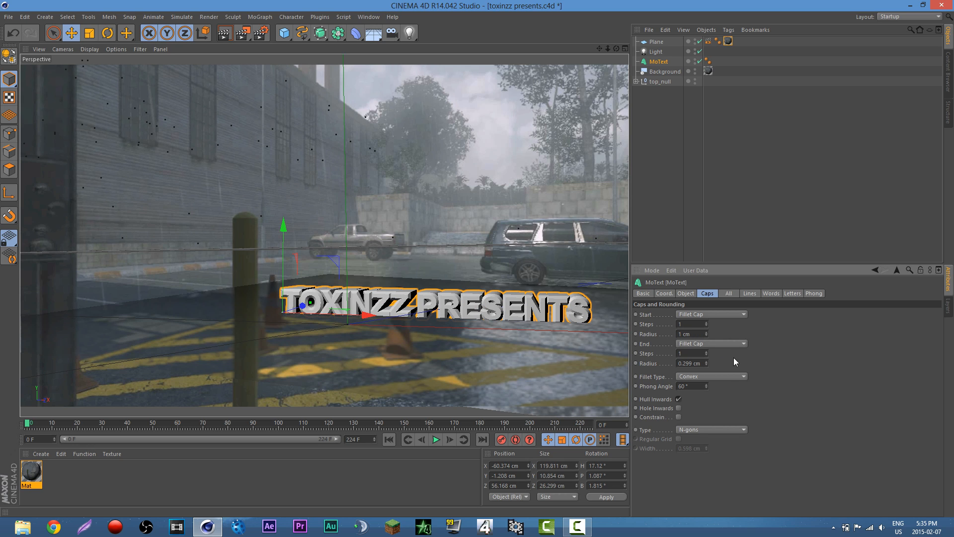
double_click(694, 363)
text(1)
key(Return)
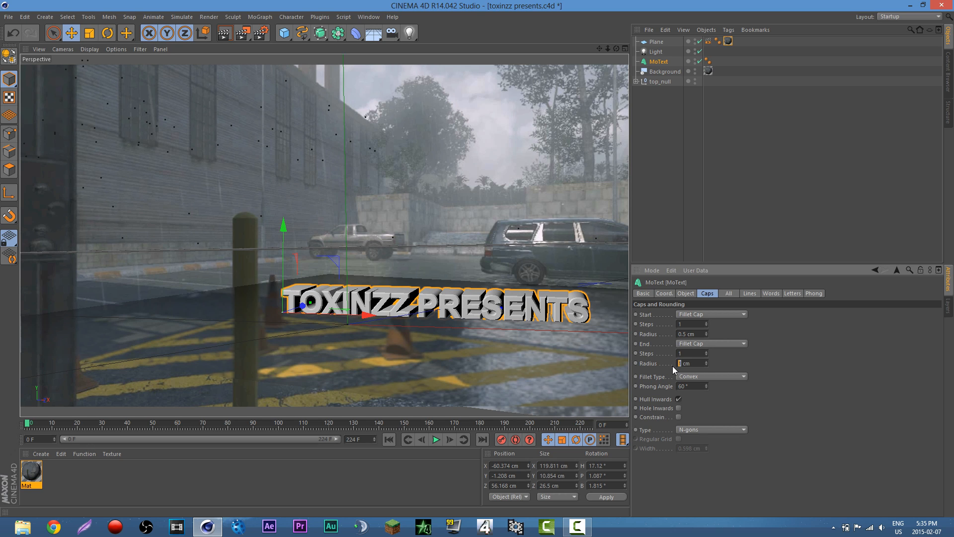
Set the MoText cap fillet radius to 0.5 cm at both start and end.
text(0.5)
key(Return)
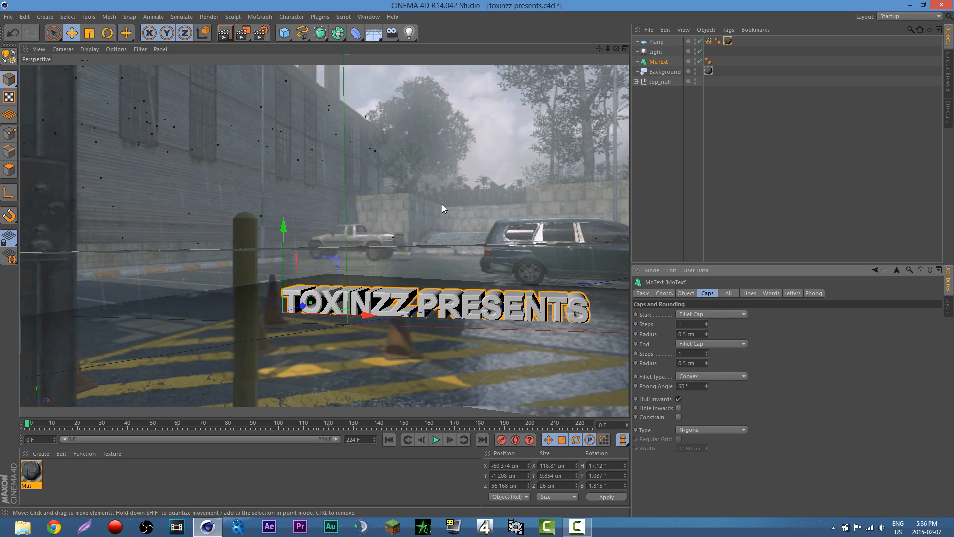
Try the Linear, Convex, Concave and Half Circle fillet types on the MoText caps.
drag(608, 49, 585, 36)
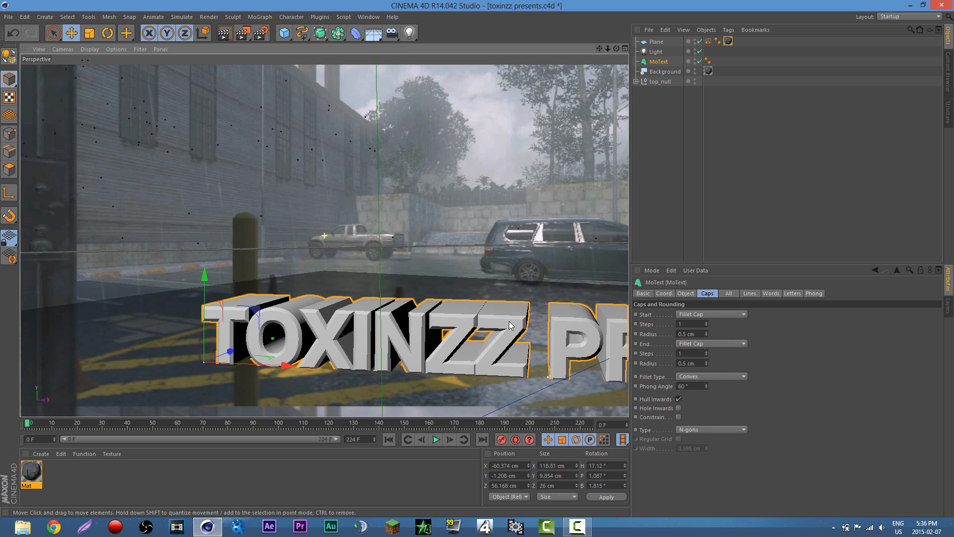
click(743, 376)
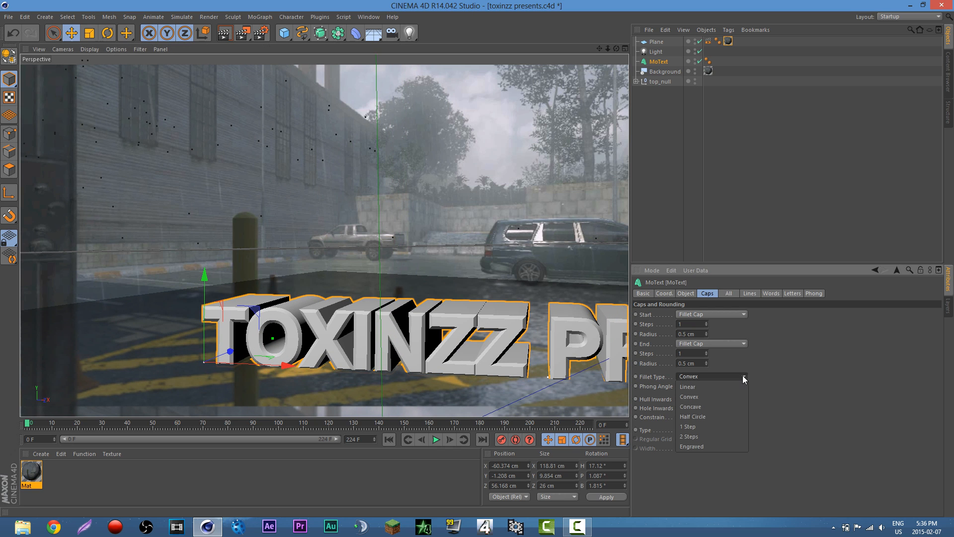
click(699, 387)
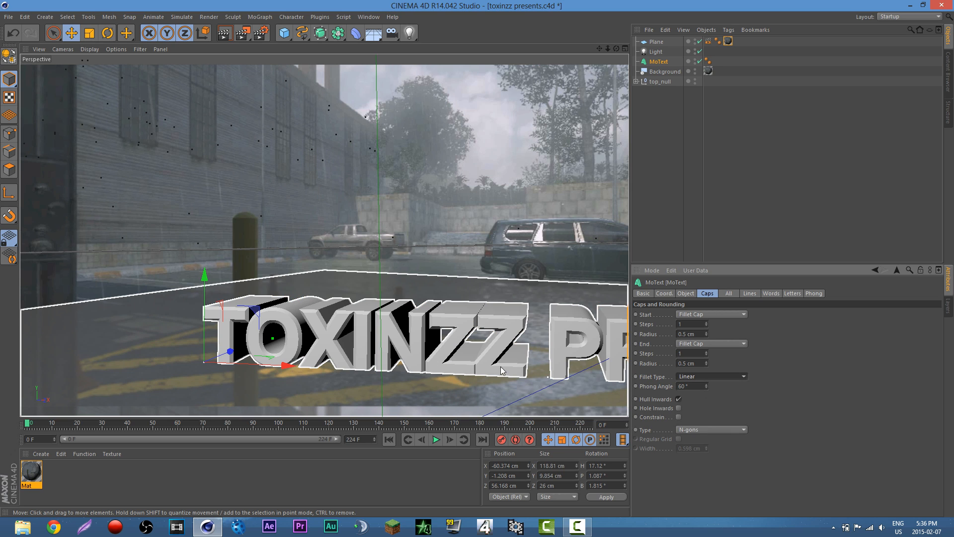
click(744, 376)
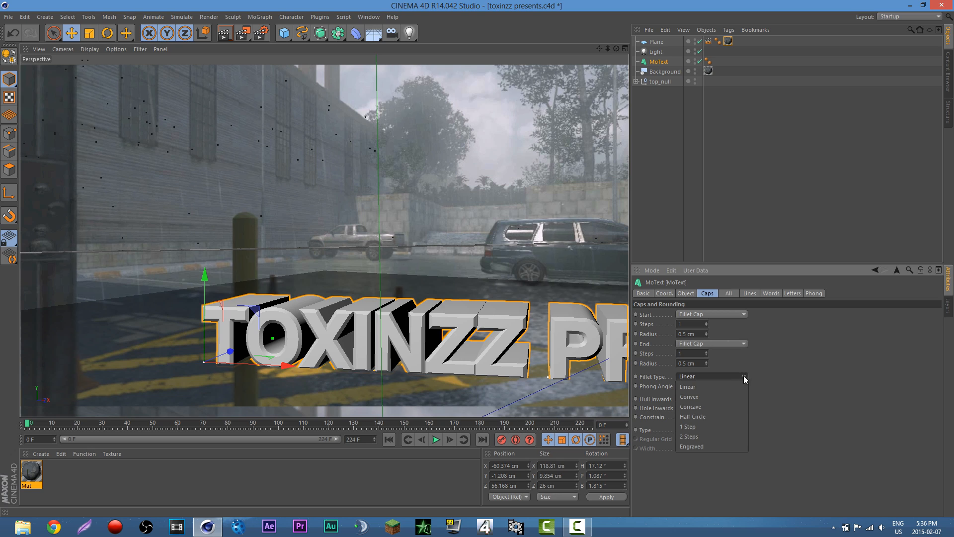
click(707, 397)
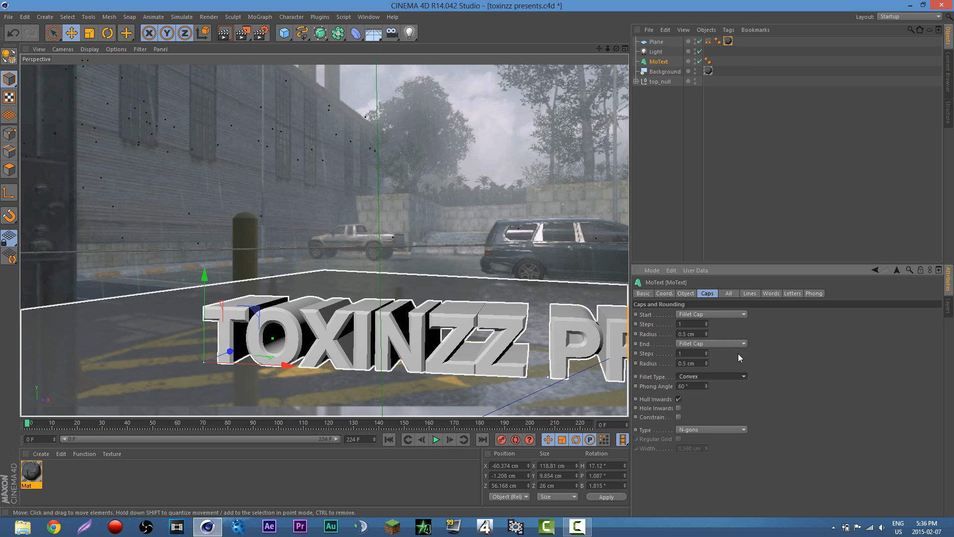
click(740, 377)
click(723, 403)
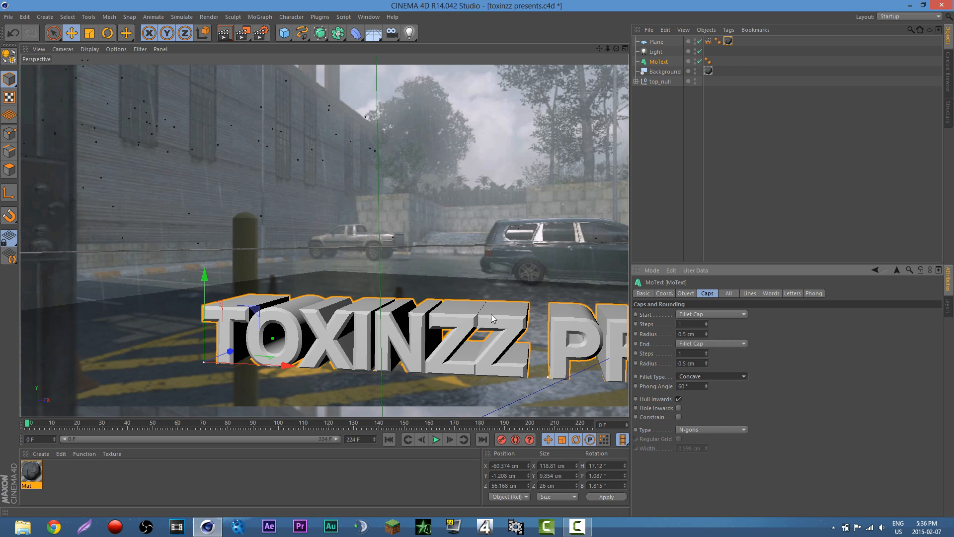
click(743, 376)
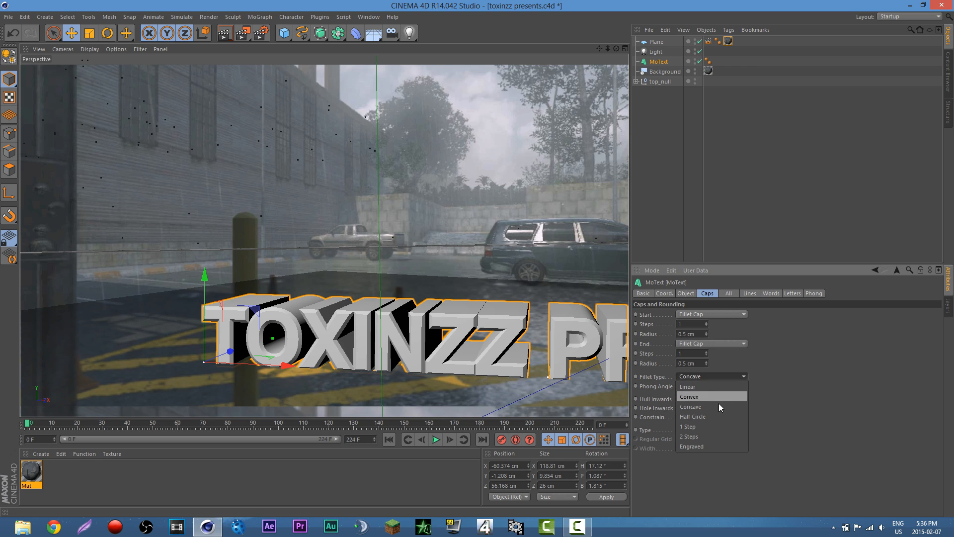
click(708, 418)
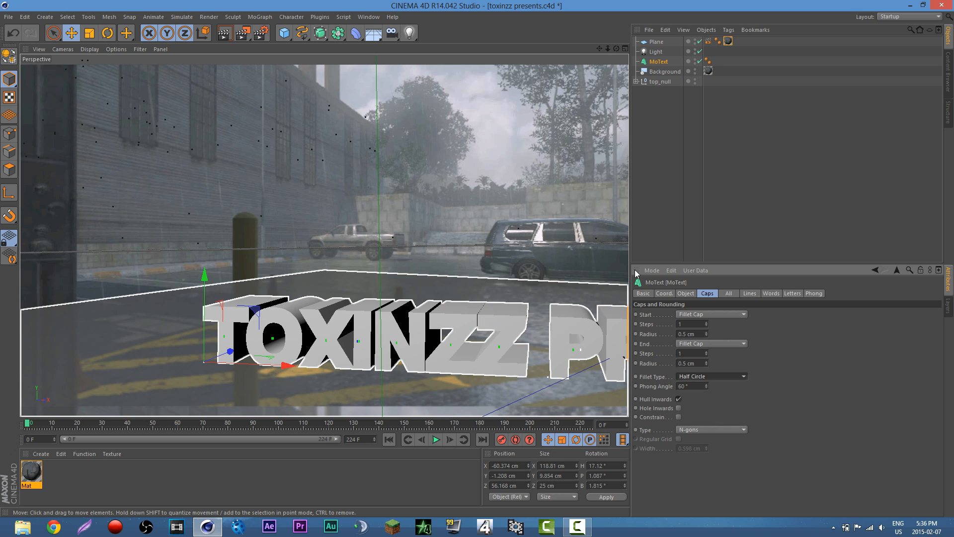
click(671, 212)
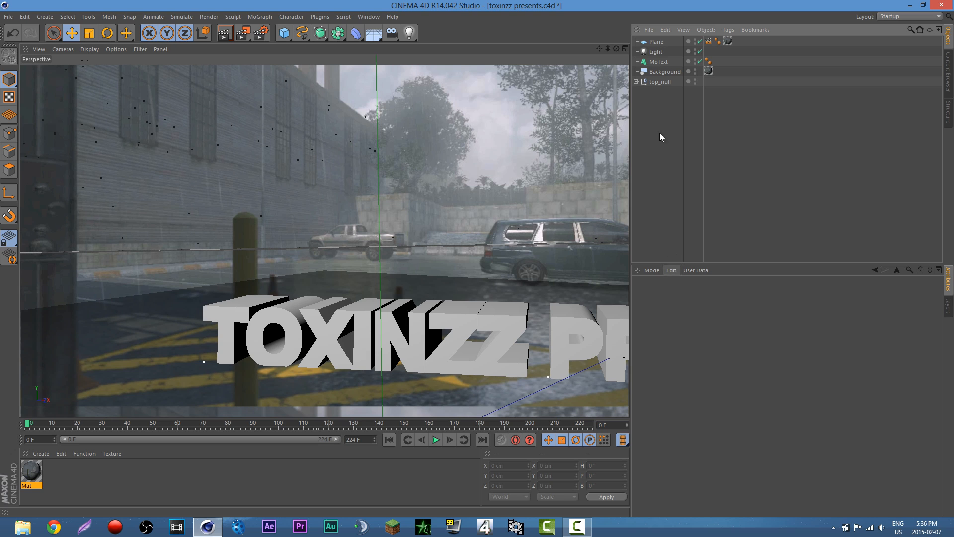
click(658, 61)
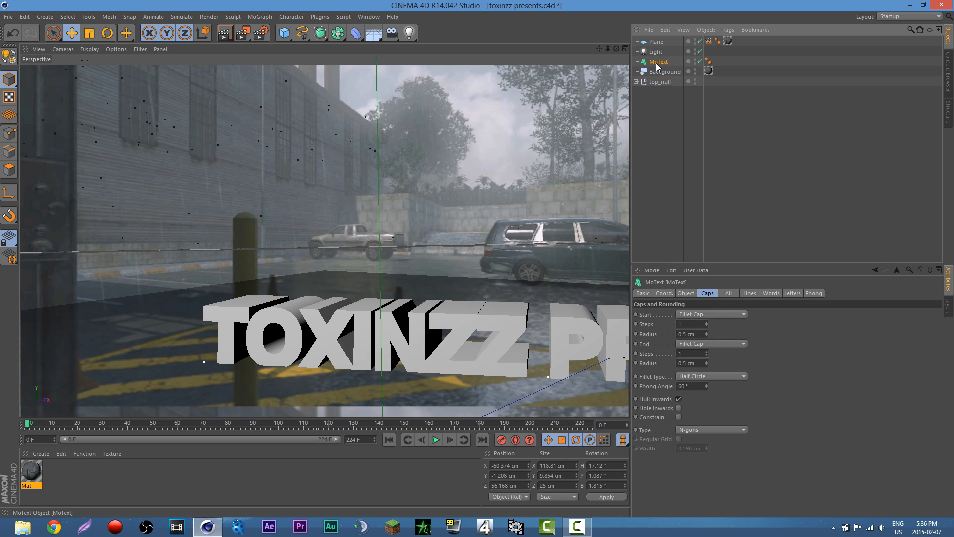
Set the fillet type of the MoText caps to 1 Step and check the letter edges up close.
click(734, 378)
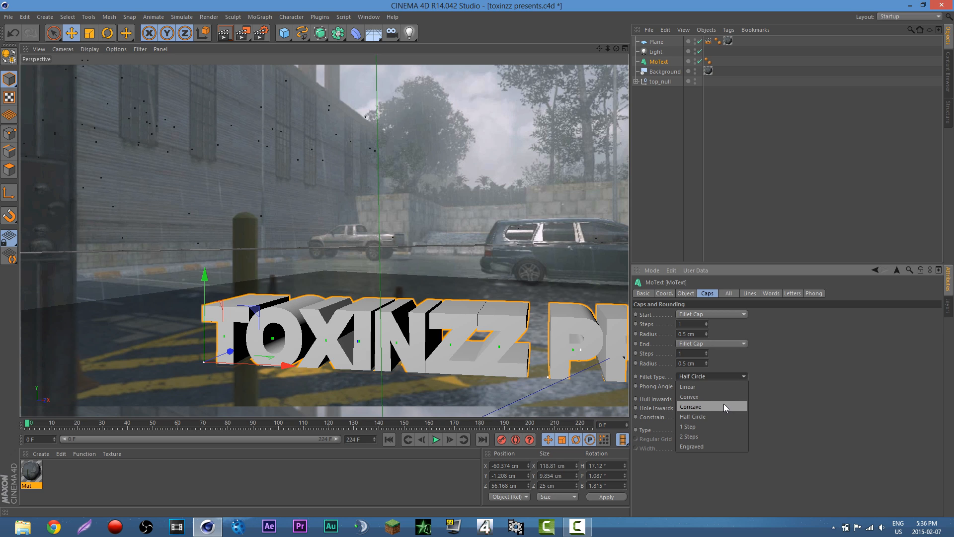
click(725, 427)
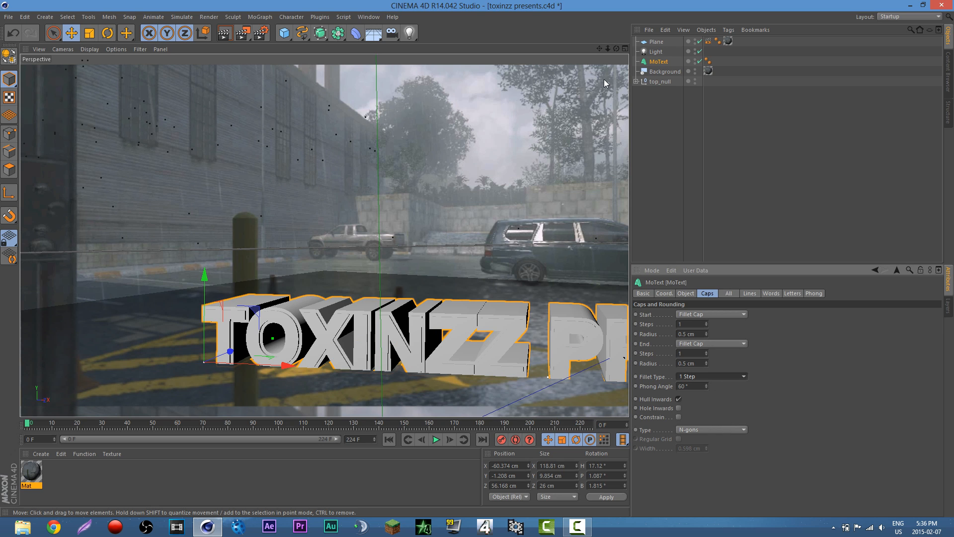
drag(607, 50, 646, 49)
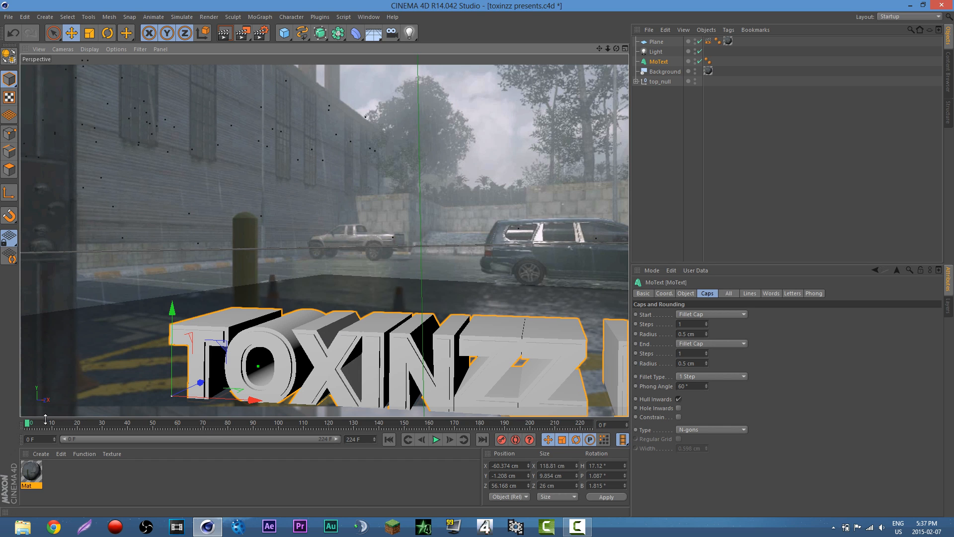
Move the timeline to frame 76, render the view to check the text in the footage, and deselect the MoText.
click(31, 425)
drag(30, 424, 223, 424)
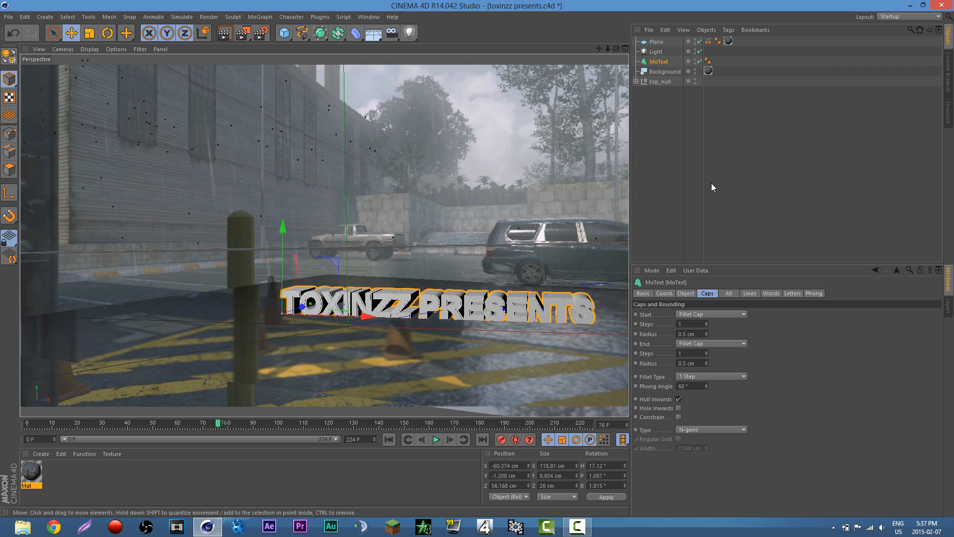
click(228, 40)
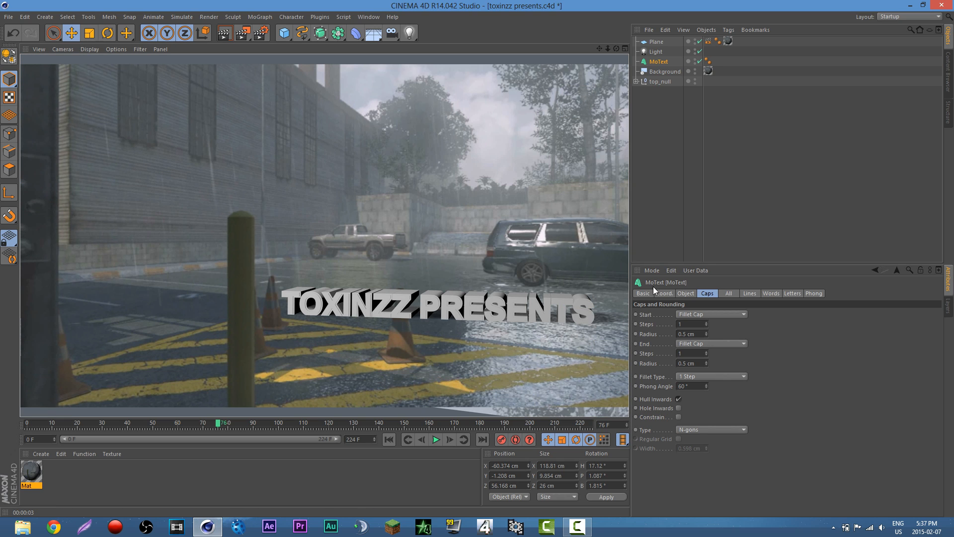
click(651, 233)
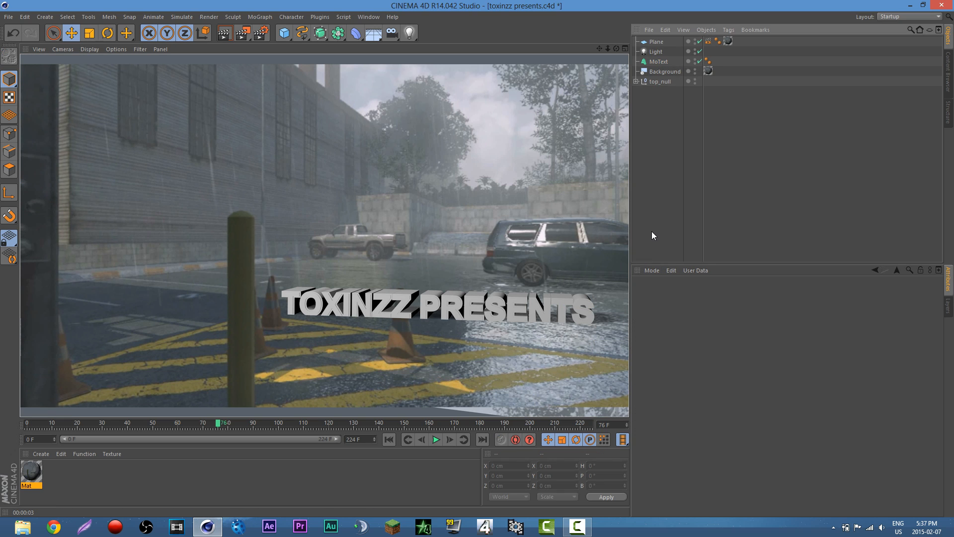
Hide the ground plane in the editor viewport and return the timeline to frame 0.
click(696, 40)
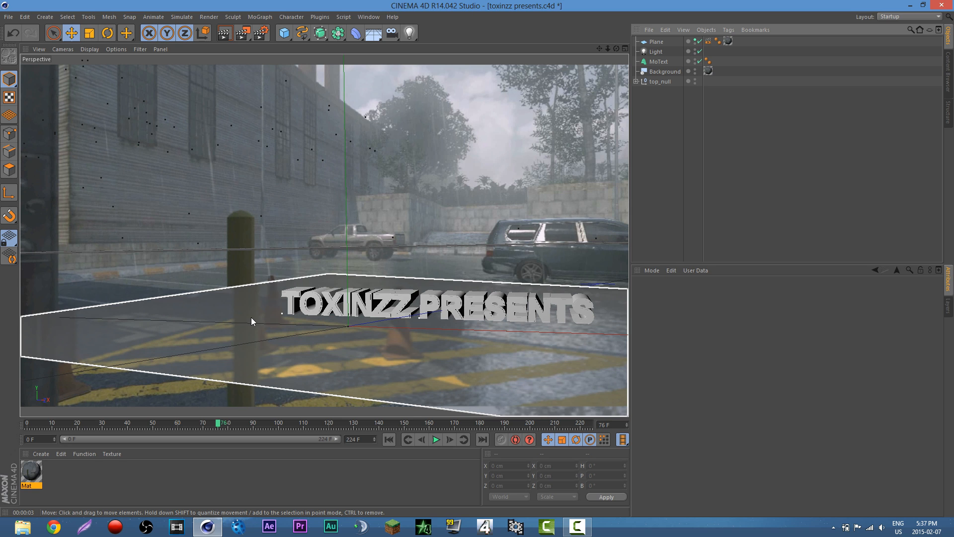
click(695, 41)
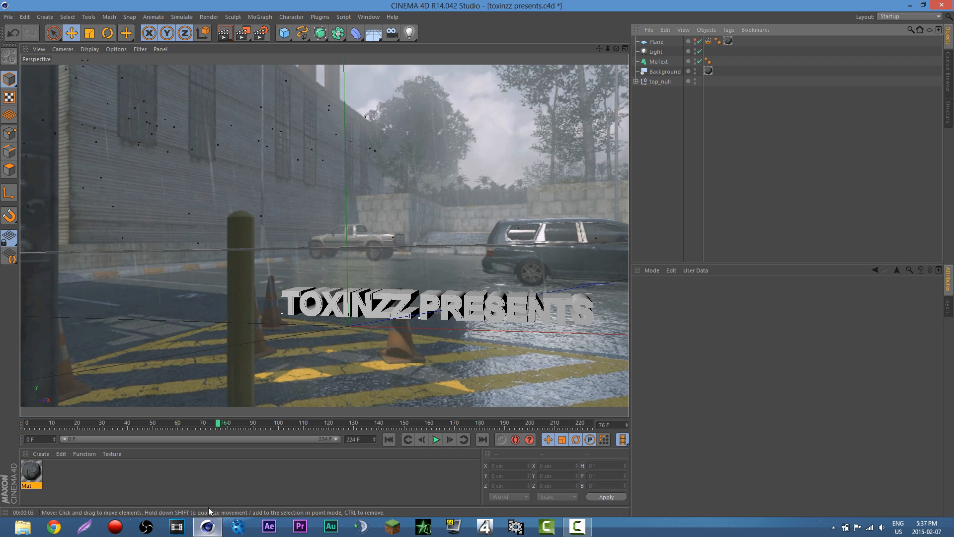
click(23, 425)
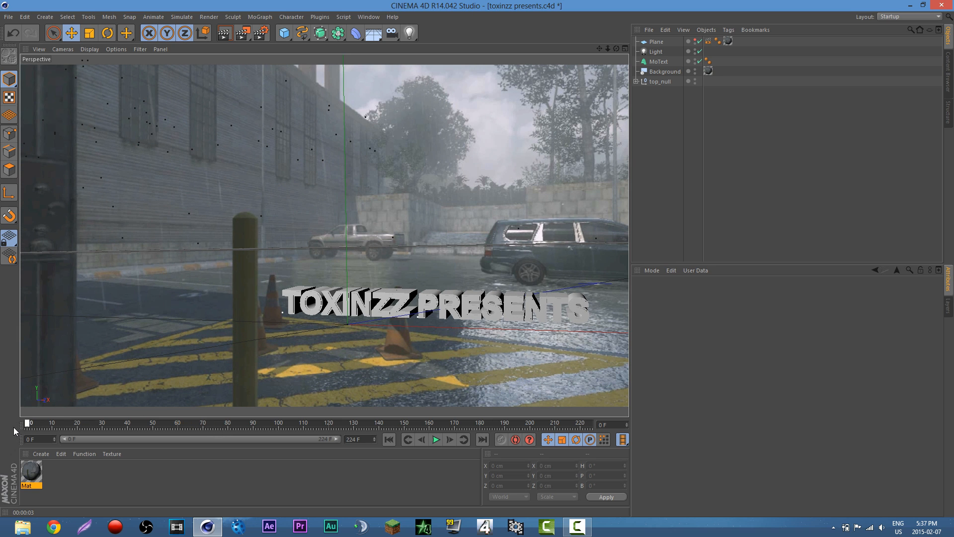
Start merging a file into the scene and browse to the motion tracks folder inside the work folder.
click(8, 17)
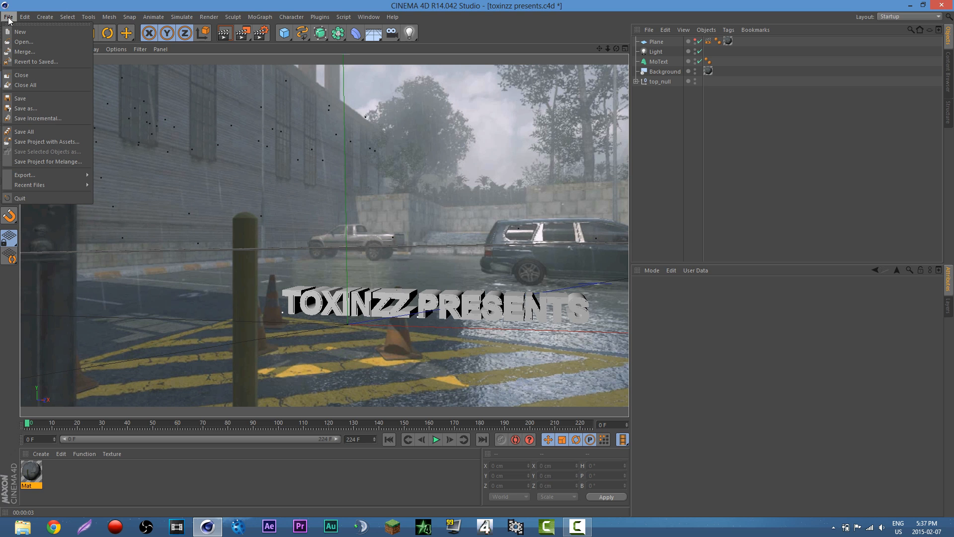
click(30, 54)
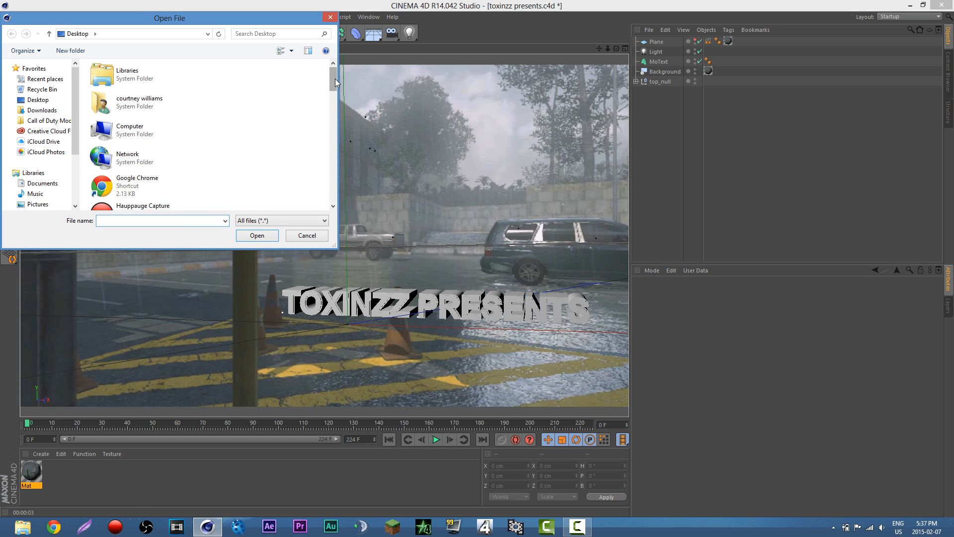
mouse_move(333, 79)
mouse_down()
mouse_move(333, 87)
mouse_move(332, 73)
mouse_up()
mouse_move(335, 76)
mouse_down()
mouse_move(337, 189)
mouse_move(335, 69)
mouse_up()
click(95, 34)
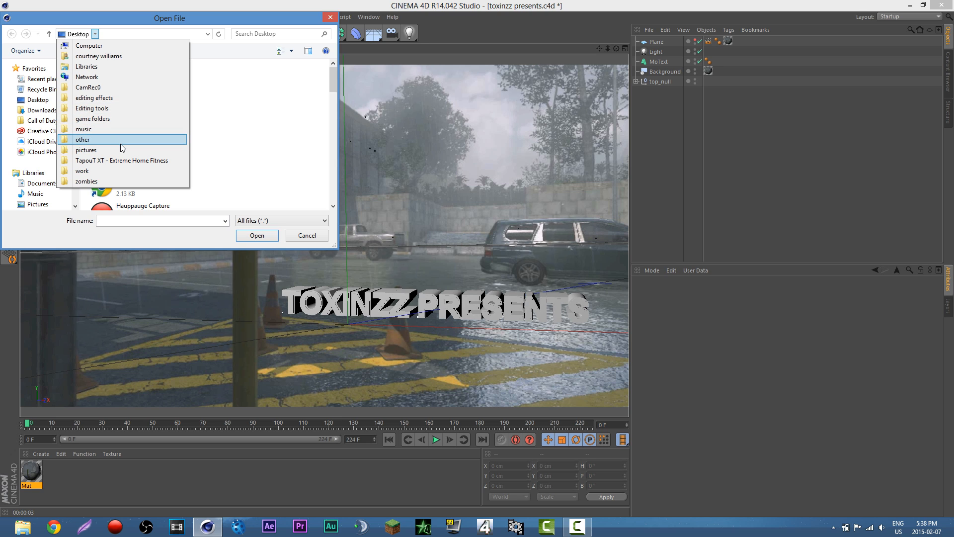
click(114, 170)
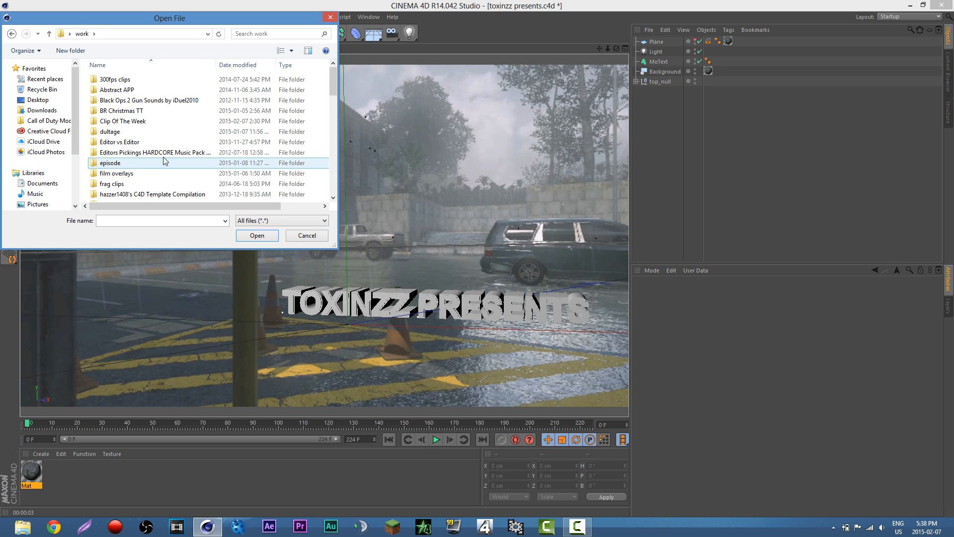
drag(333, 89, 332, 106)
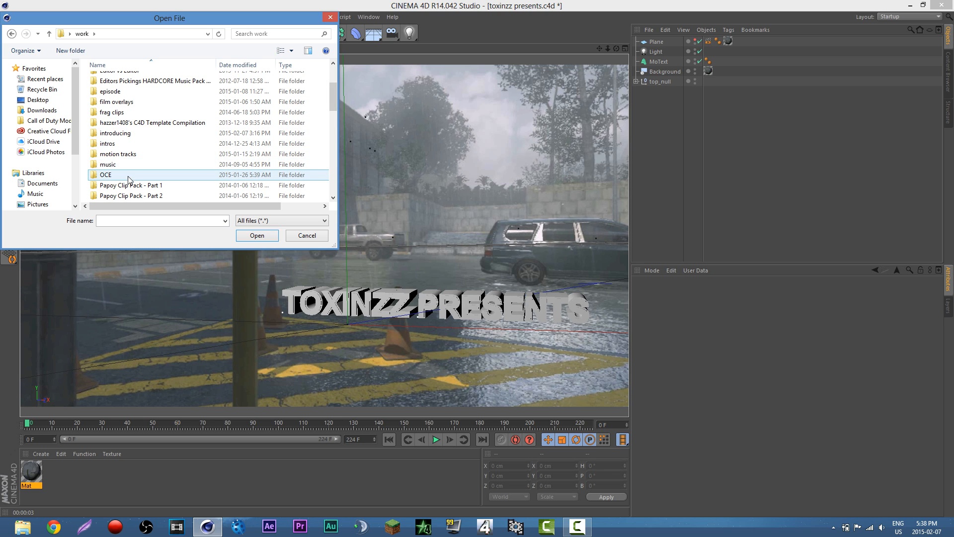
double_click(134, 154)
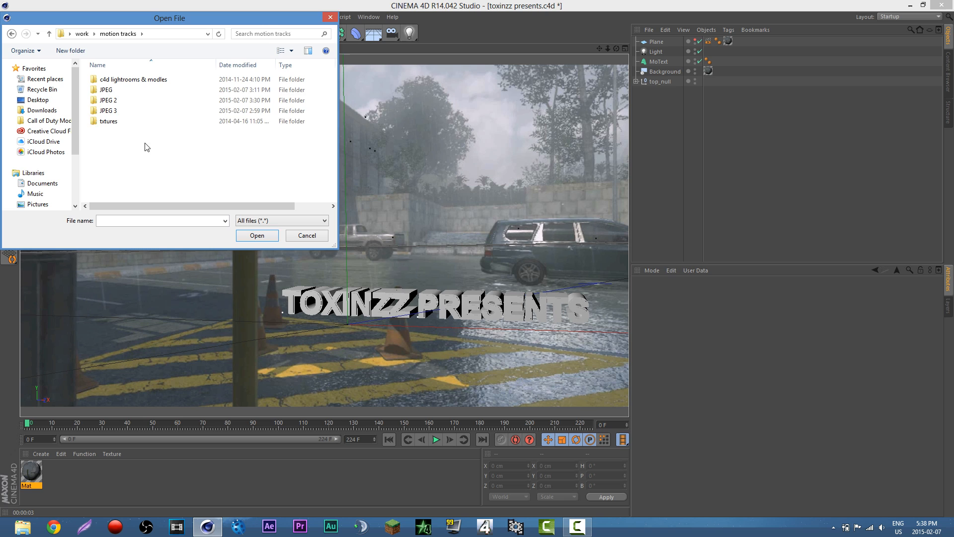
double_click(141, 81)
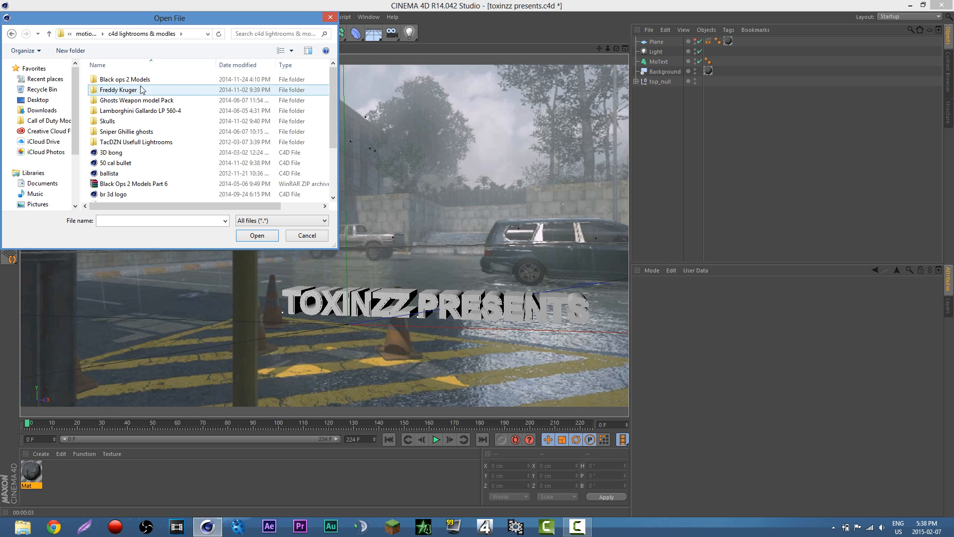
drag(332, 91, 304, 162)
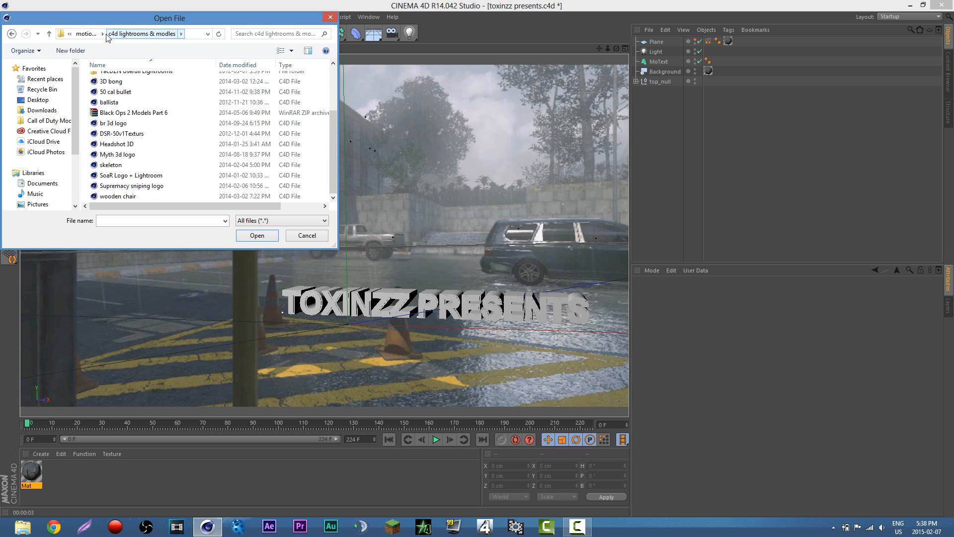
click(86, 33)
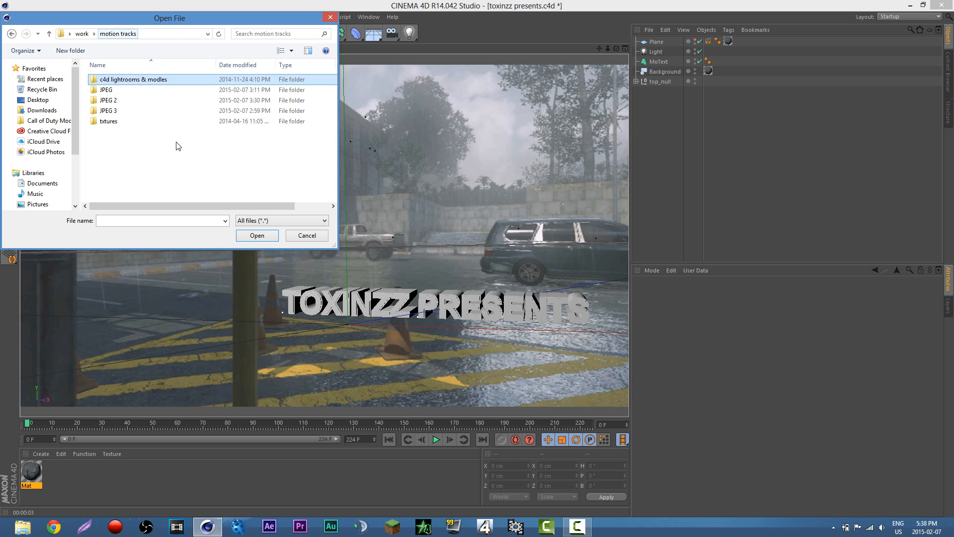
Merge the Final Pack file from the txtures folder and delete the cube that comes in with its materials.
double_click(138, 122)
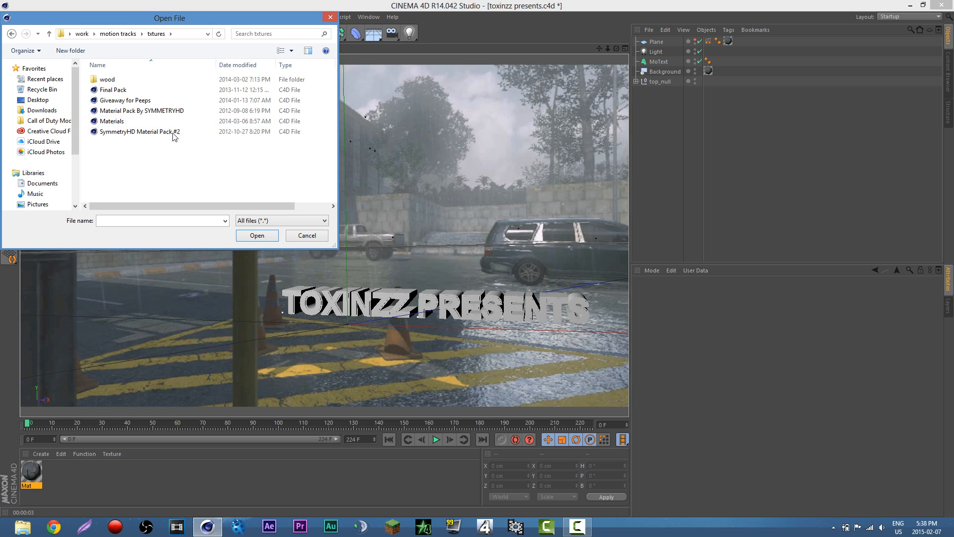
click(132, 90)
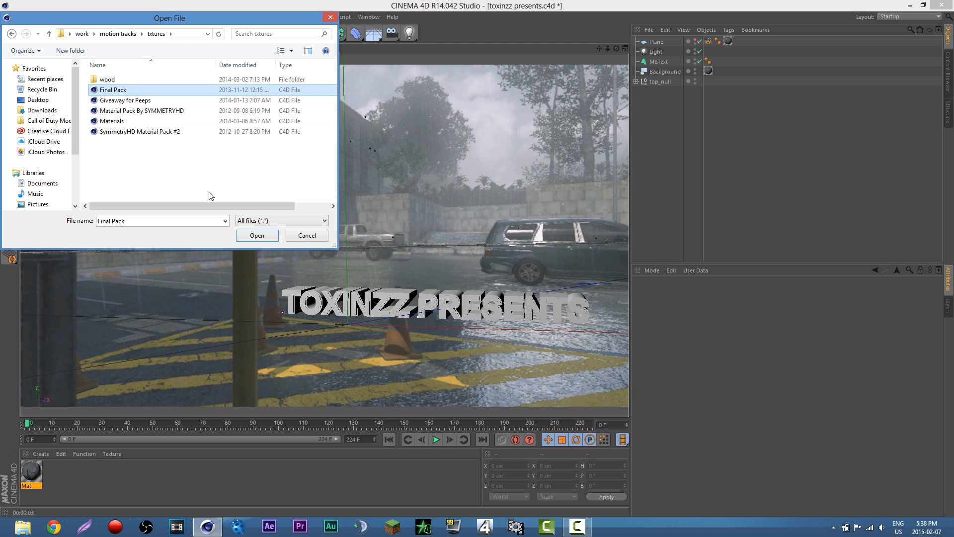
click(254, 235)
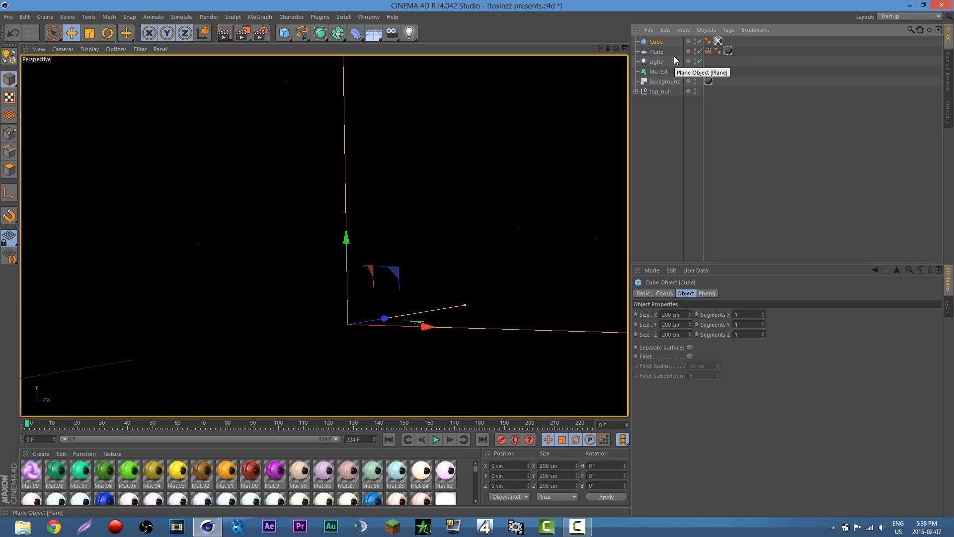
key(Delete)
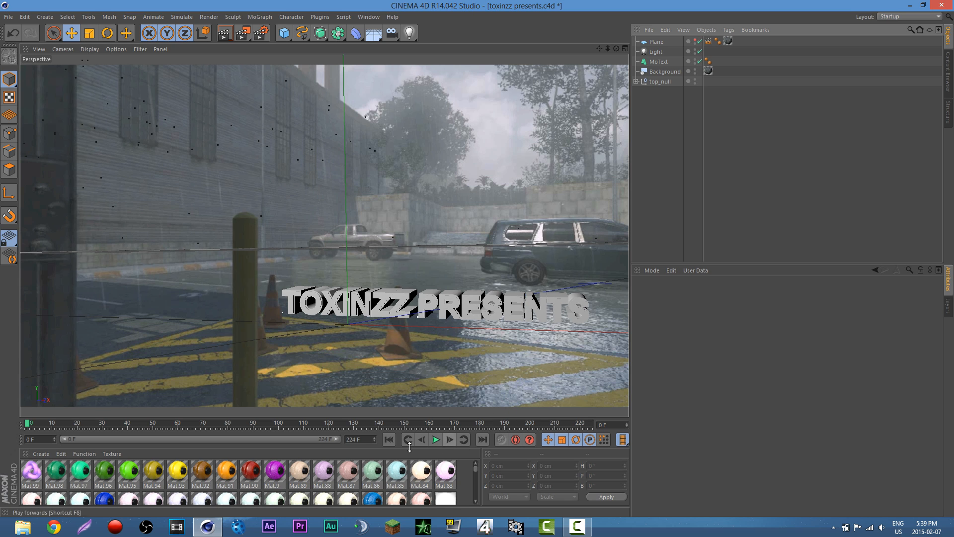
Move the timeline to frame 39 and enlarge the material area to show more rows of swatches.
scroll(548, 383, down, 2)
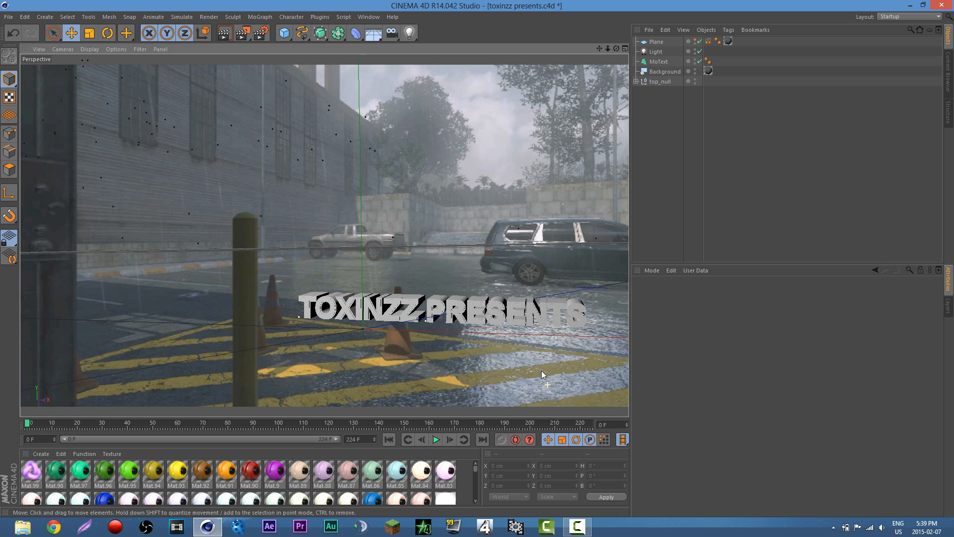
scroll(541, 371, up, 3)
scroll(542, 370, up, 5)
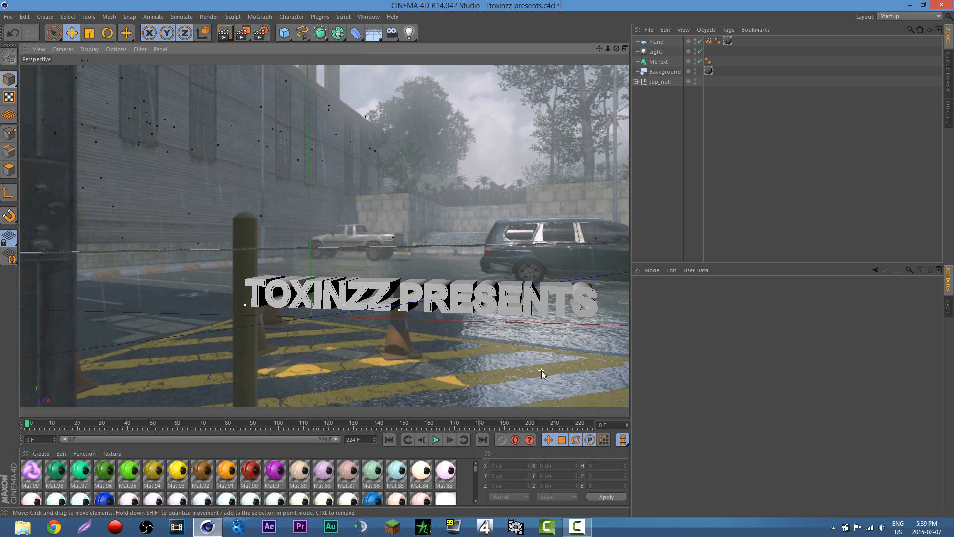
scroll(541, 369, down, 1)
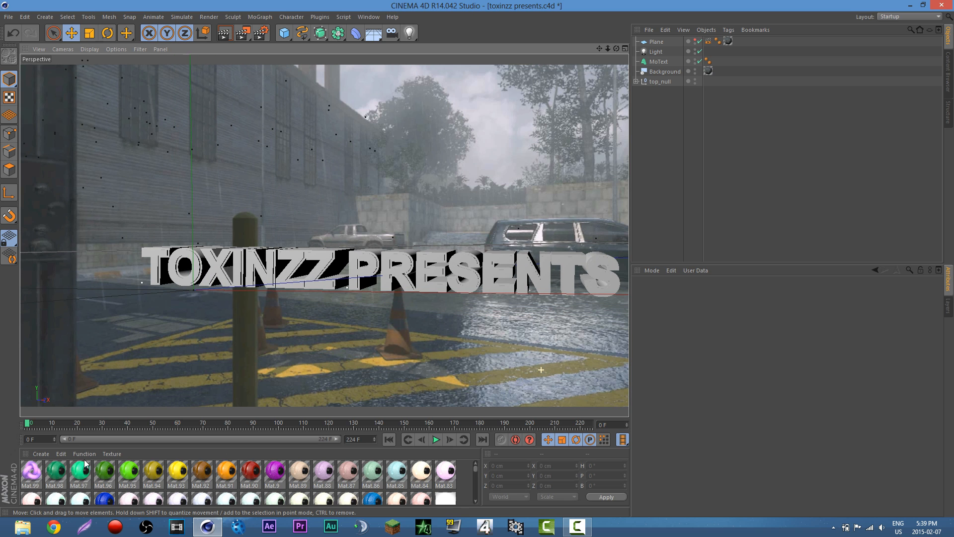
click(30, 426)
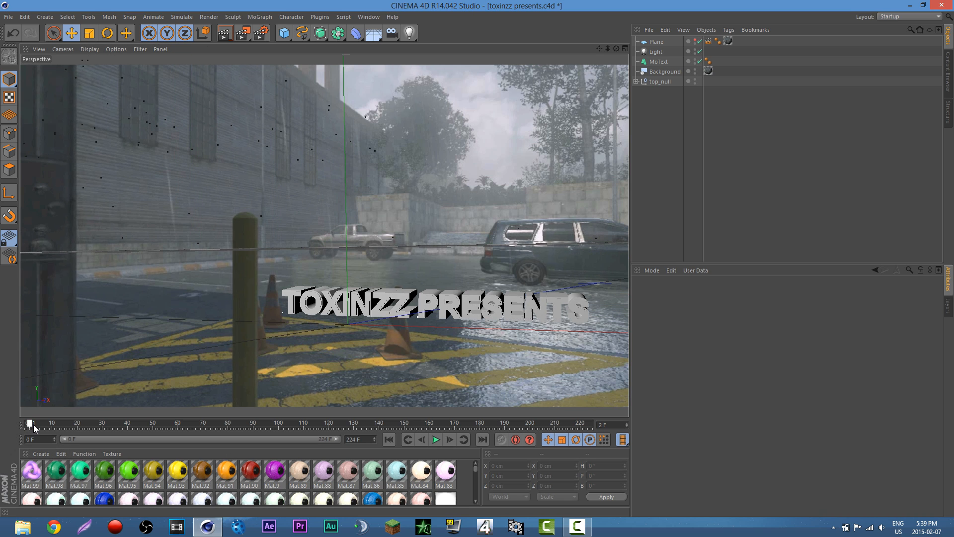
drag(29, 425, 125, 424)
scroll(445, 334, up, 4)
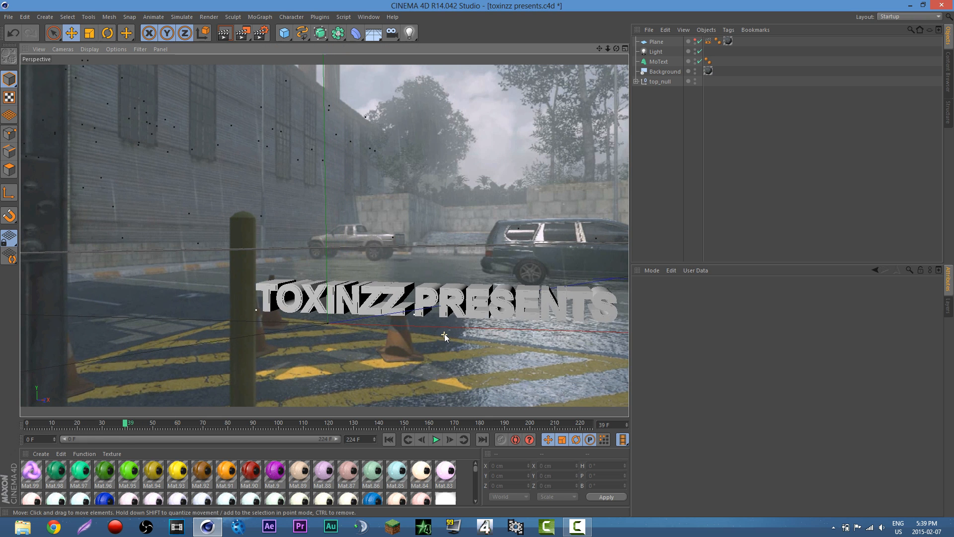
drag(599, 48, 663, 180)
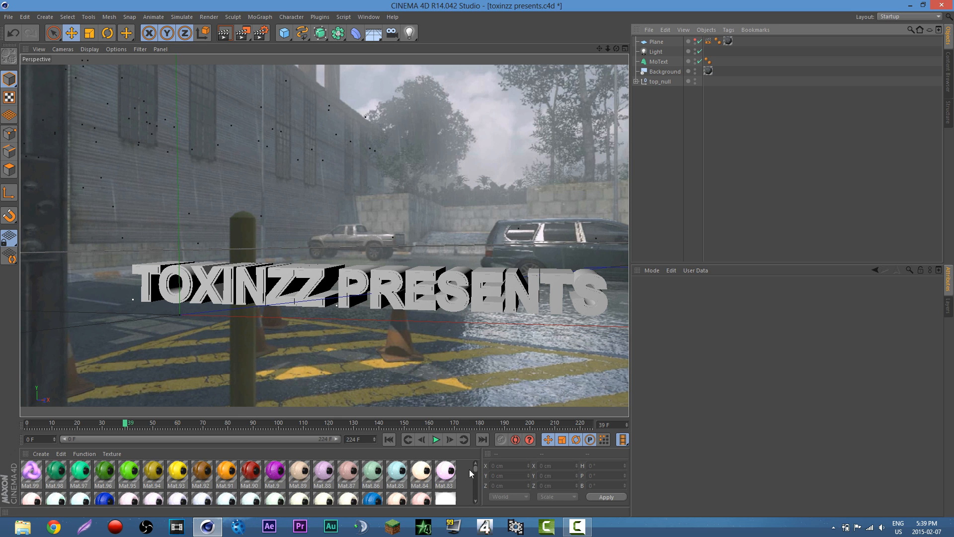
drag(431, 412, 431, 391)
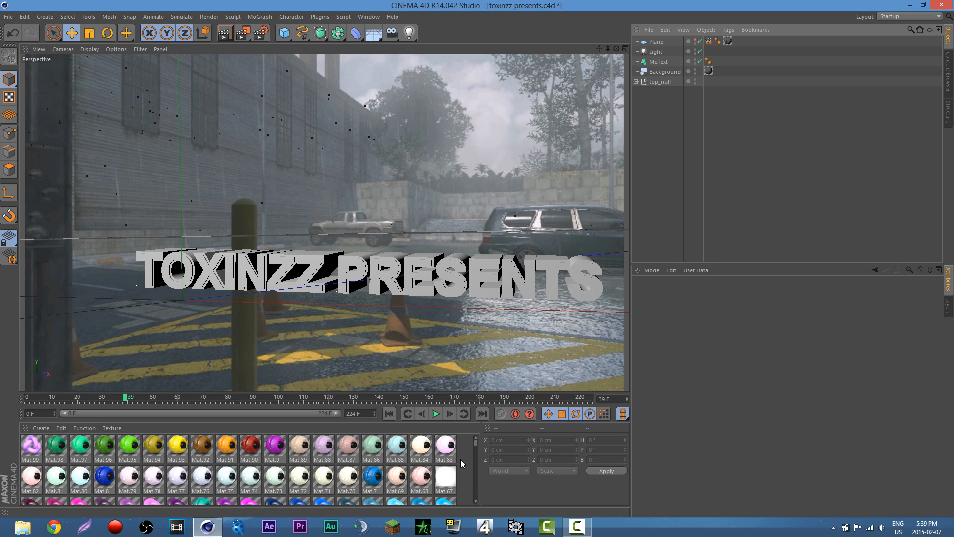
Apply material 76 to the MoText and restrict it to the front caps with selection C1.
drag(475, 441, 660, 63)
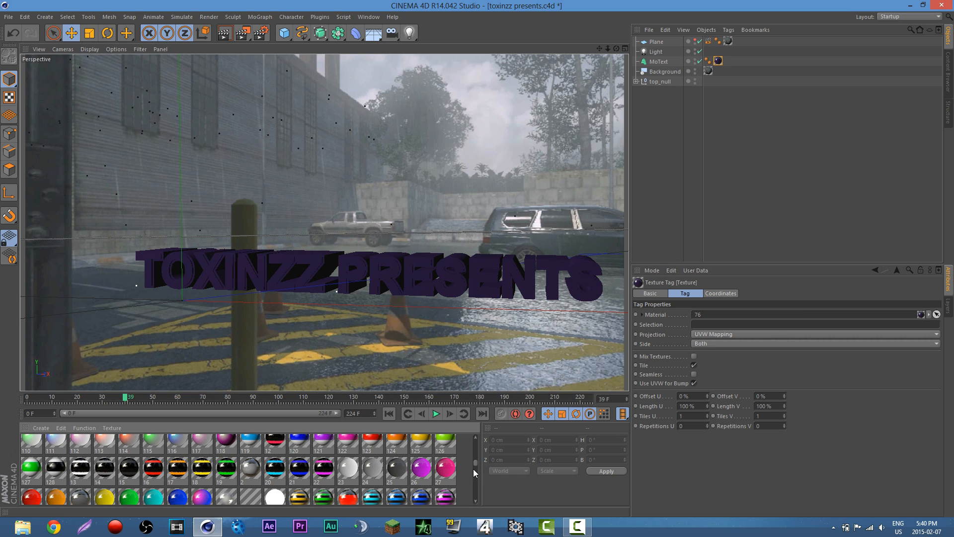
click(713, 326)
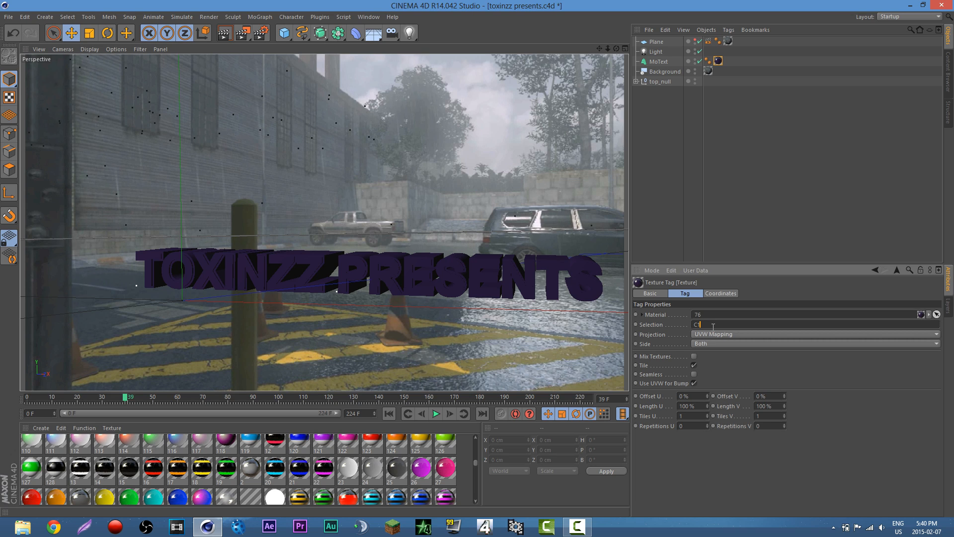
key(Return)
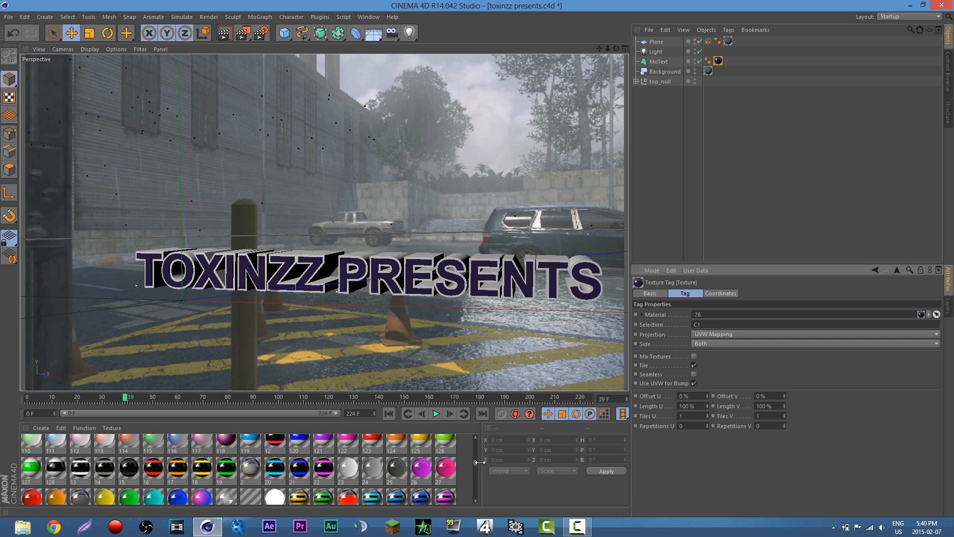
Apply black material 81 to the MoText ahead of the material 76 tag and check its reflection settings.
mouse_move(475, 461)
mouse_down()
mouse_move(474, 439)
mouse_move(473, 474)
mouse_up()
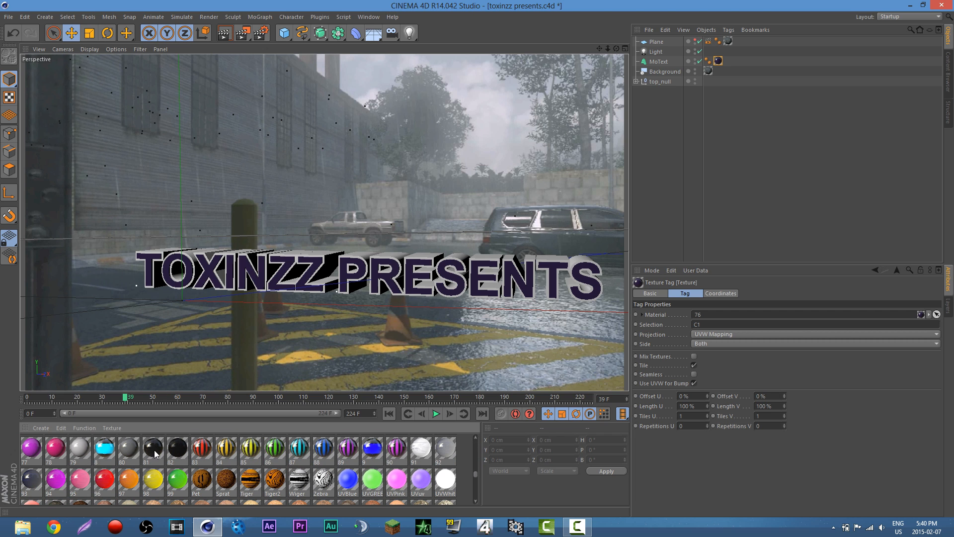
drag(156, 453, 739, 65)
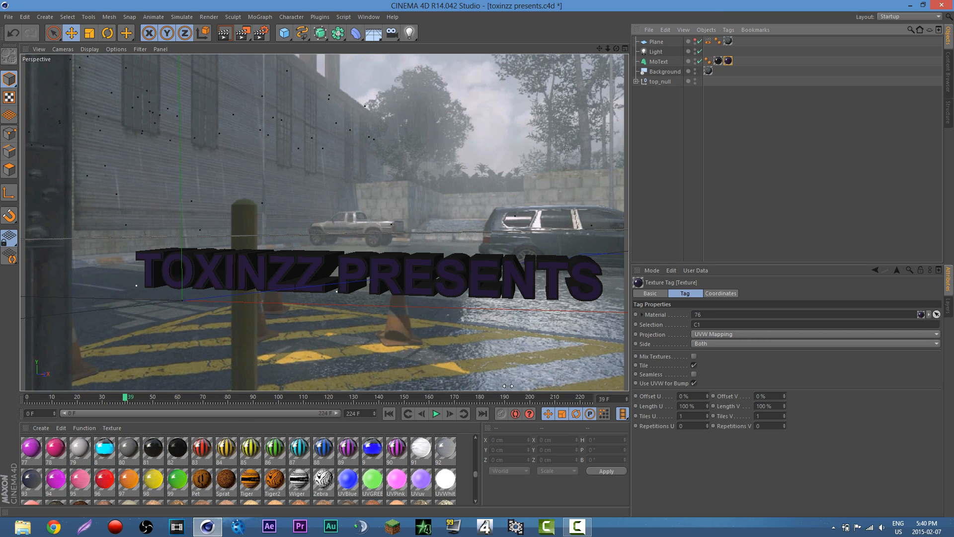
double_click(718, 60)
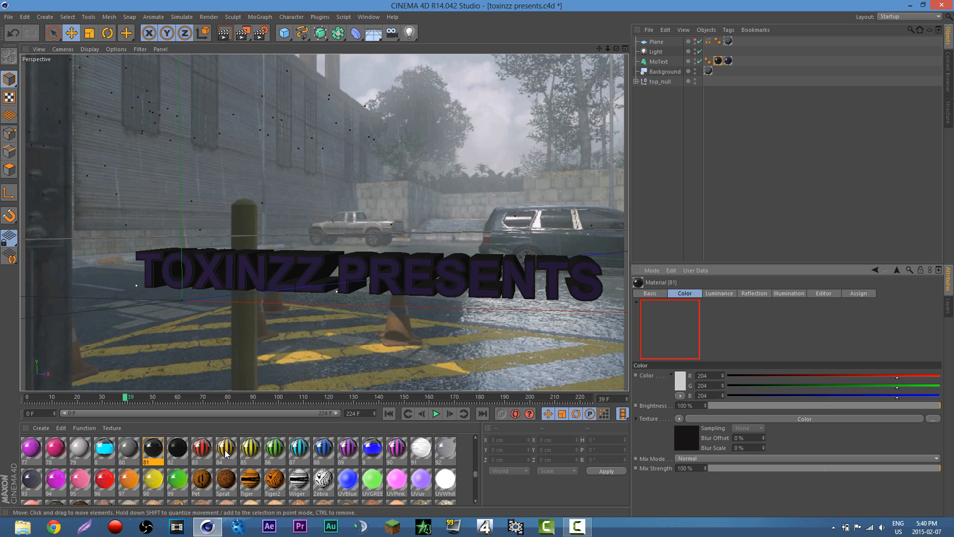
double_click(154, 453)
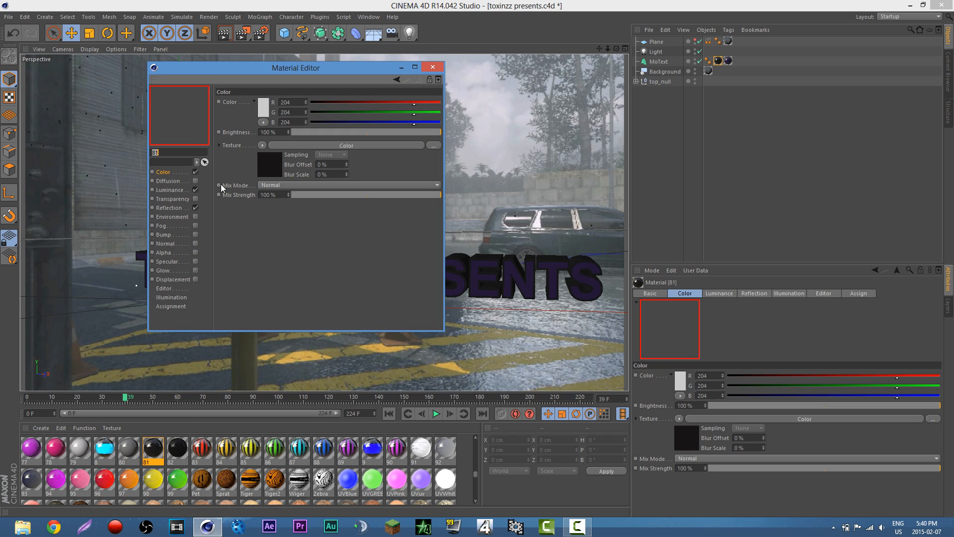
click(169, 208)
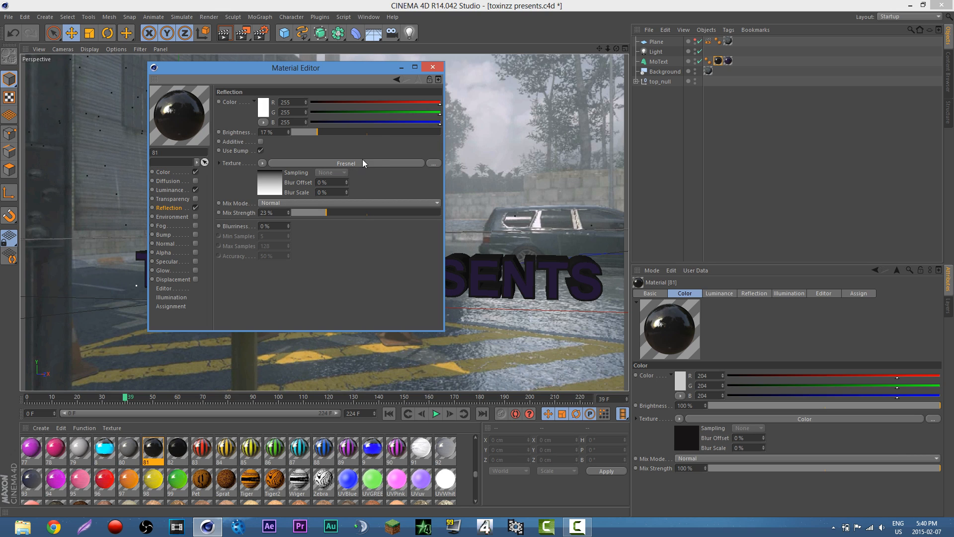
click(432, 67)
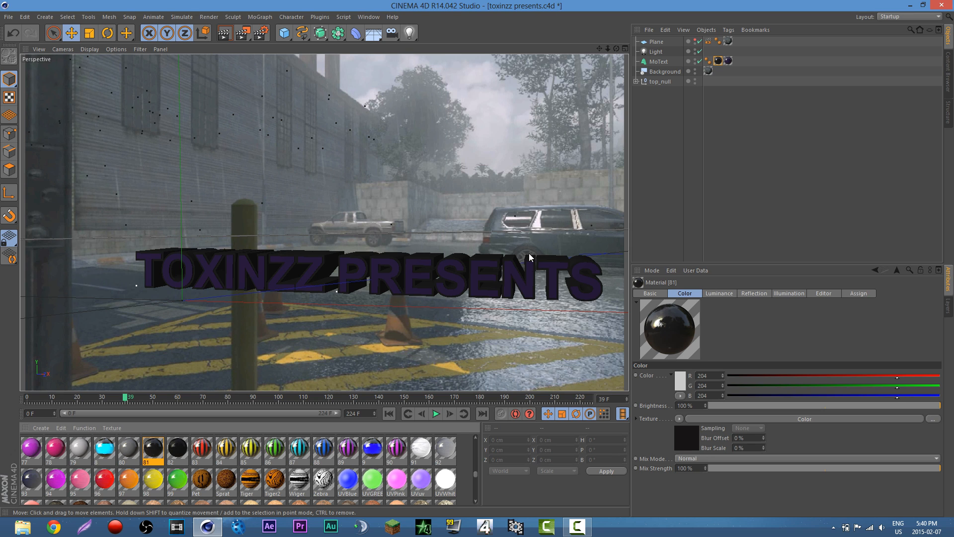
Render the view to check the materials, move the timeline to frame 40, and render again.
click(223, 34)
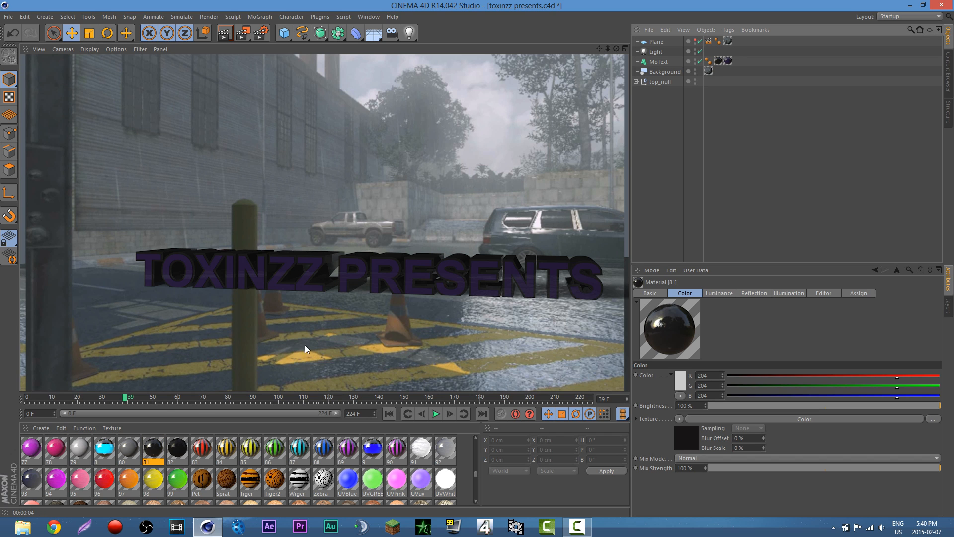
drag(114, 399, 128, 399)
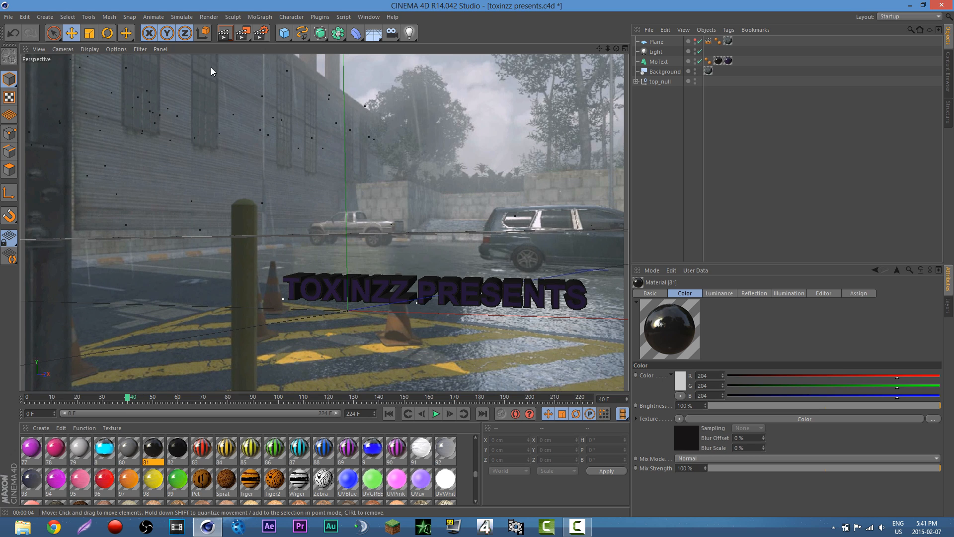
click(224, 33)
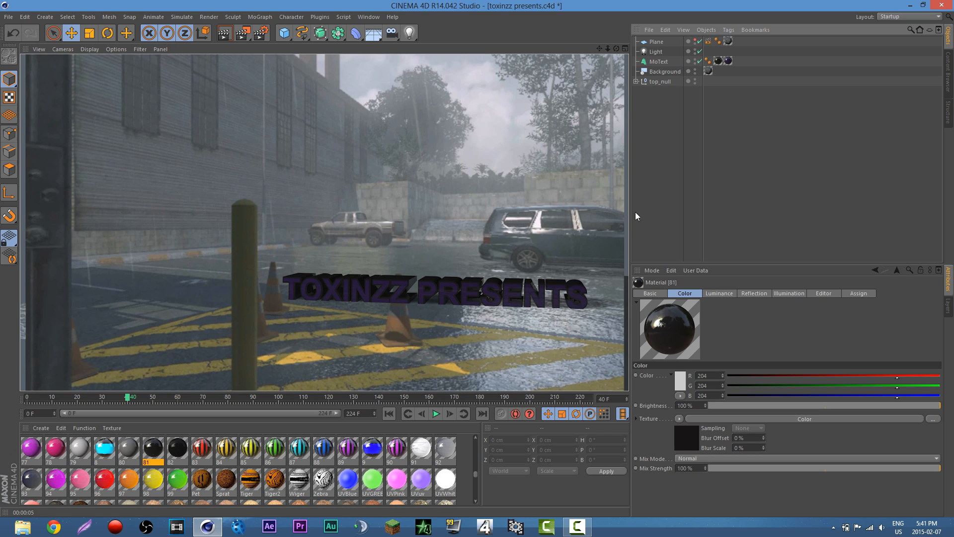
click(477, 222)
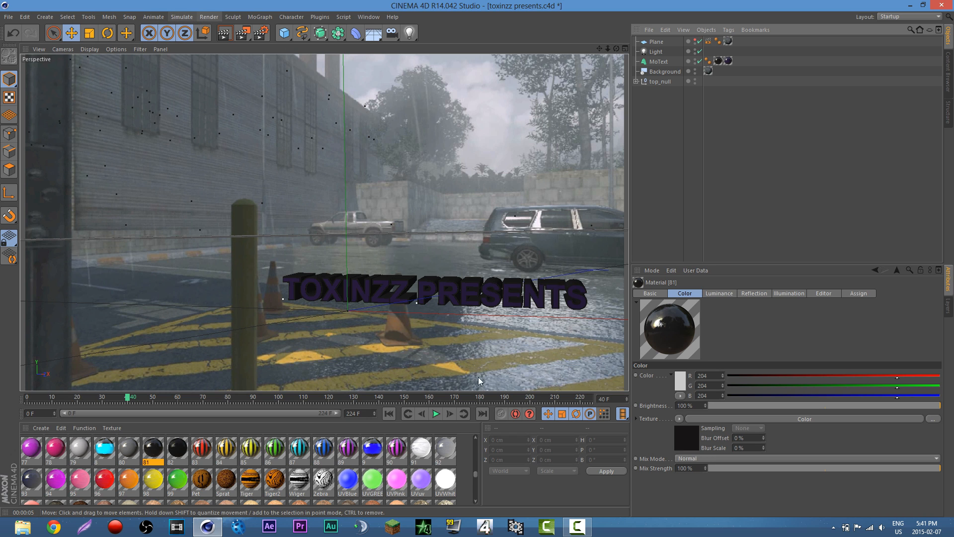
Apply red material 28 to the MoText, look over its material settings, and render the view.
mouse_move(476, 473)
mouse_down()
mouse_move(476, 498)
mouse_move(480, 465)
mouse_up()
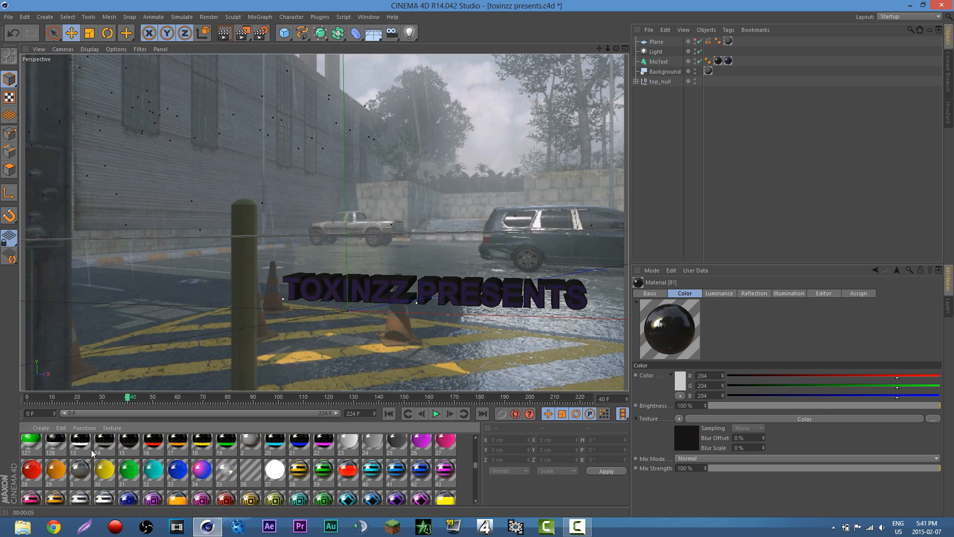
drag(22, 472, 664, 61)
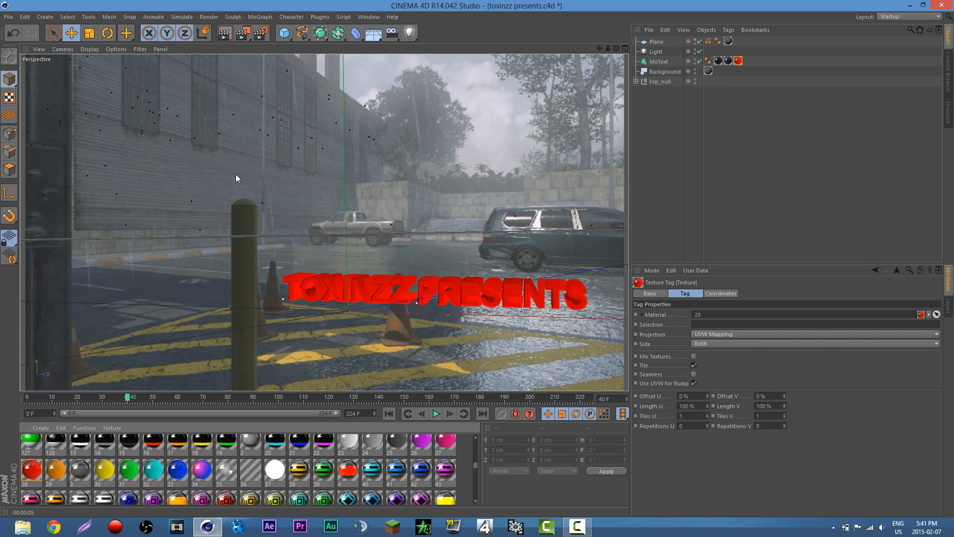
double_click(31, 469)
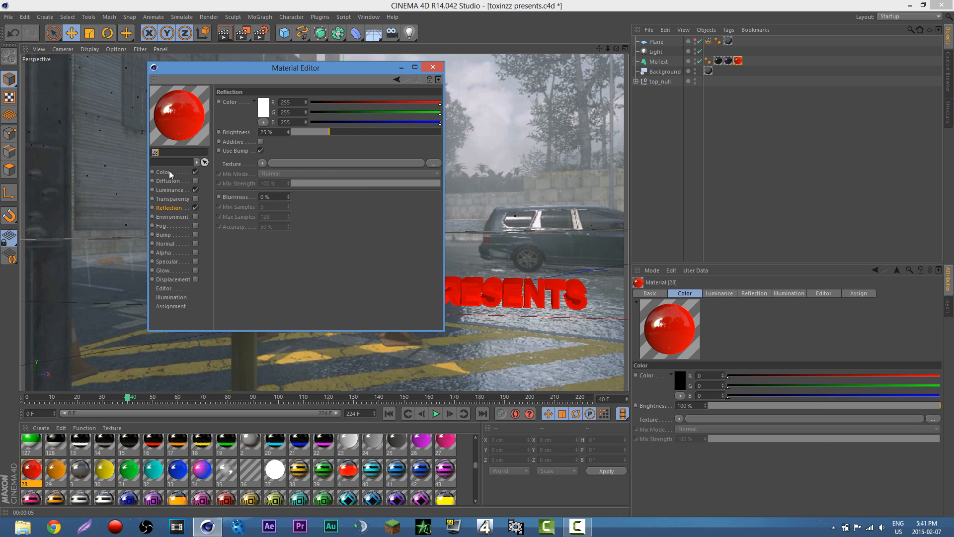
click(433, 68)
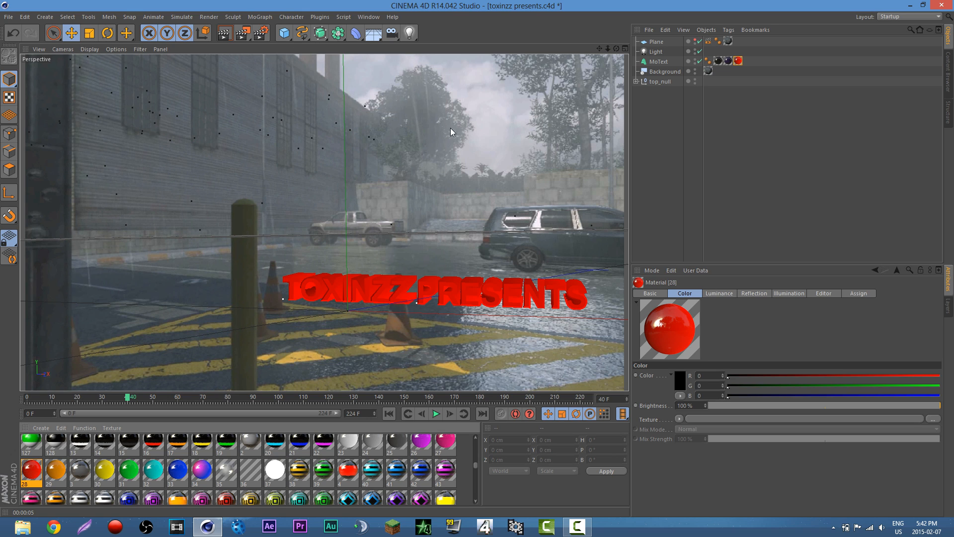
click(224, 33)
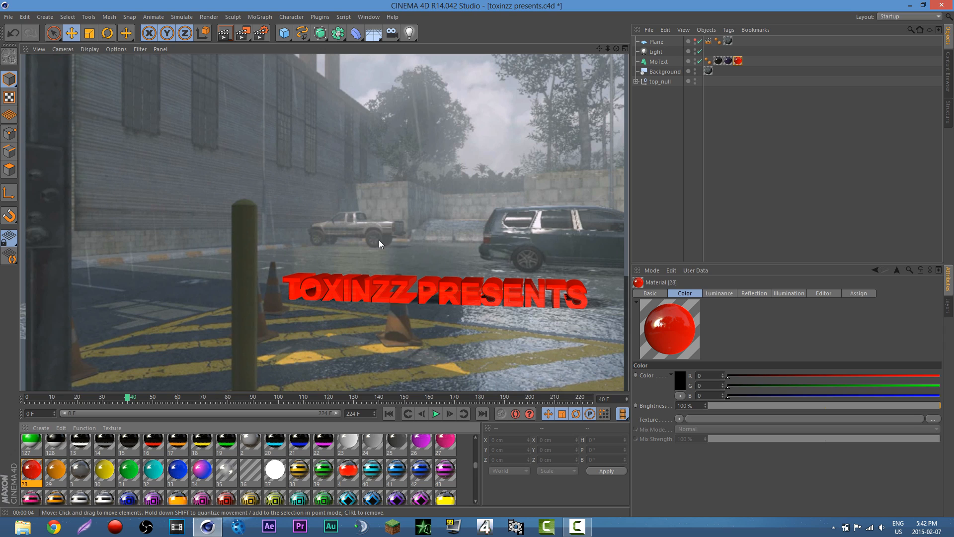
Add a sphere primitive to the scene.
click(286, 33)
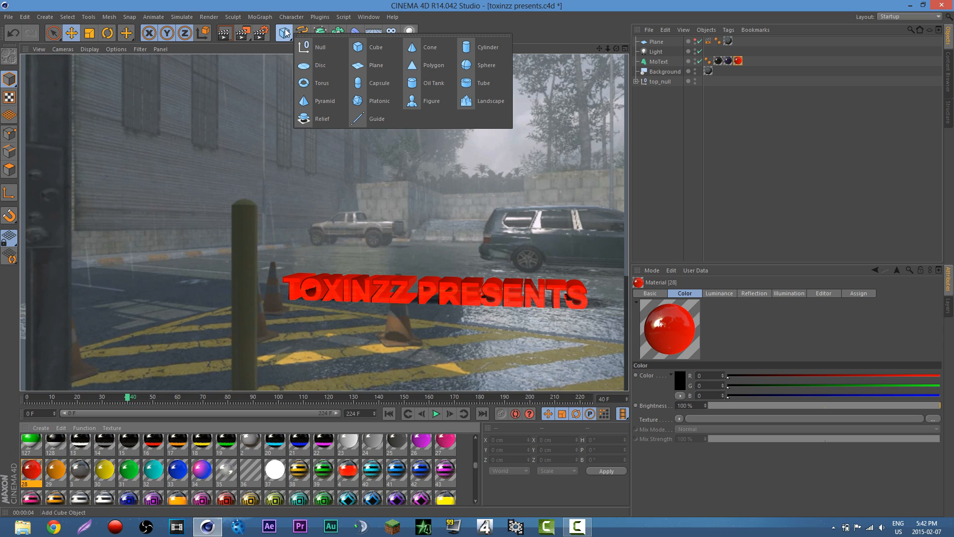
click(474, 64)
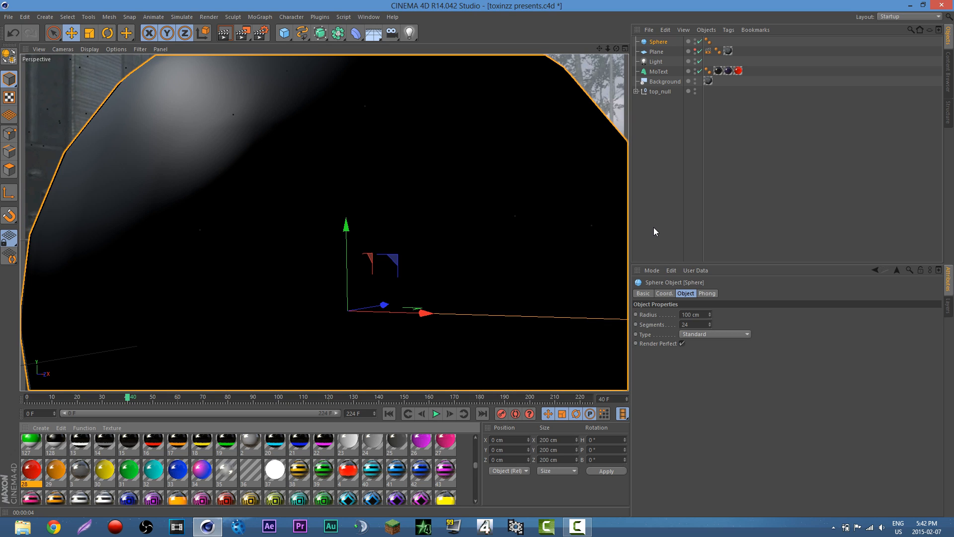
click(583, 531)
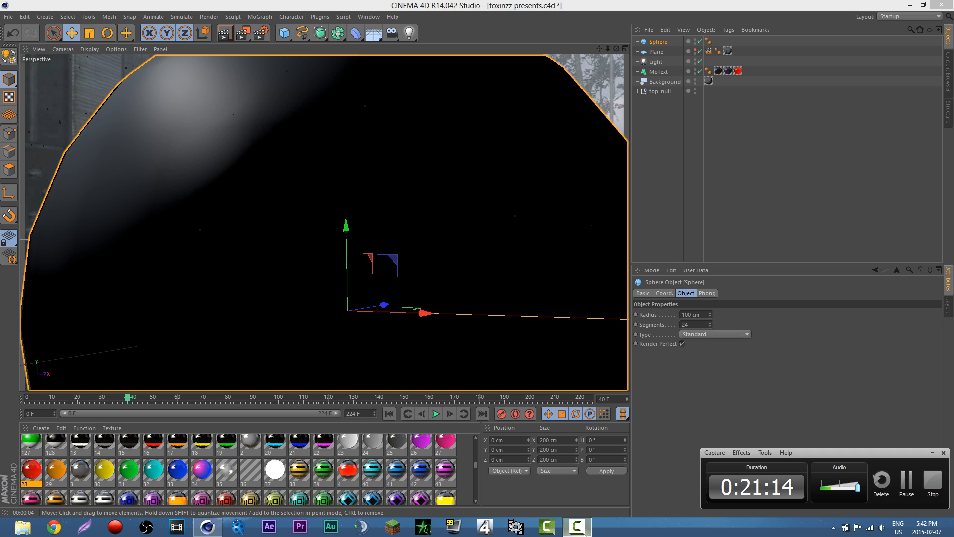
Scale the sphere down uniformly to about 113 cm in diameter.
click(583, 532)
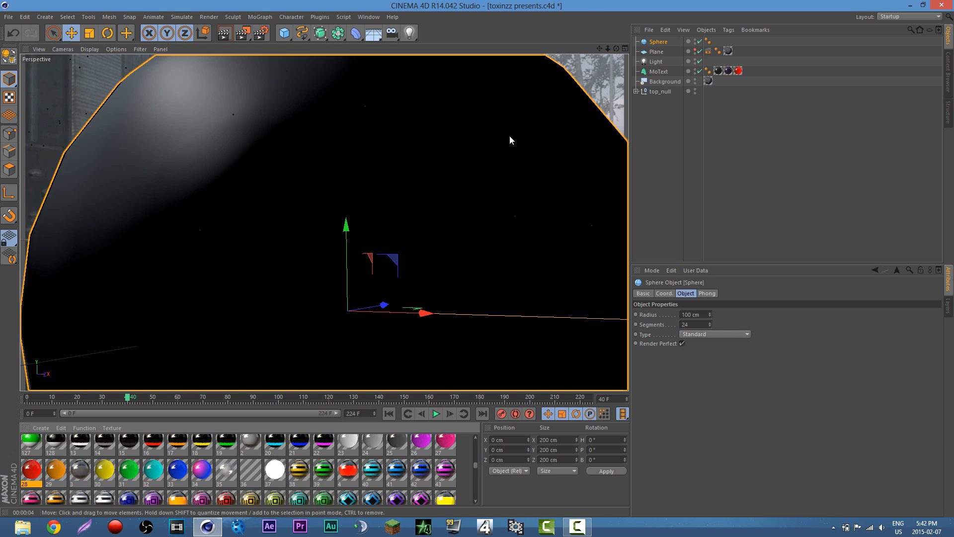
key(t)
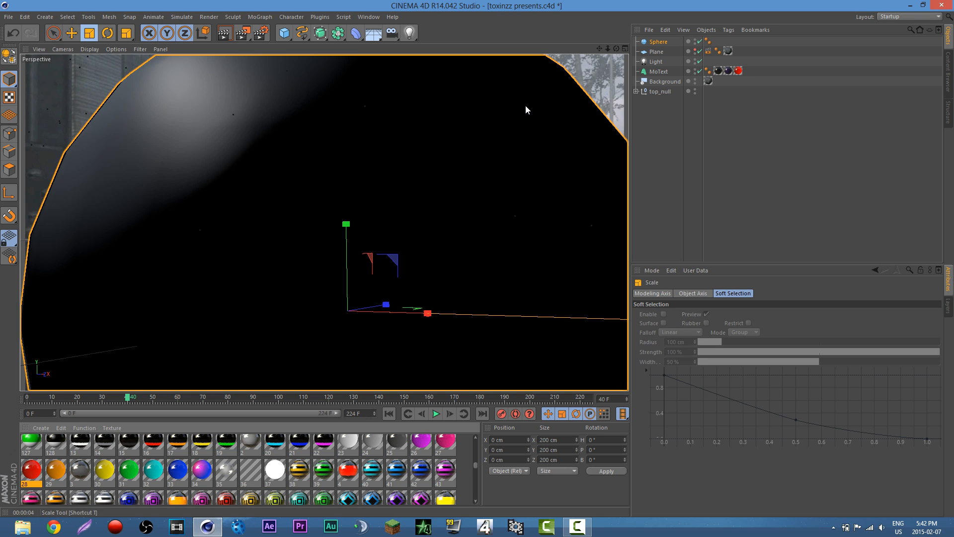
drag(510, 135, 414, 226)
click(72, 33)
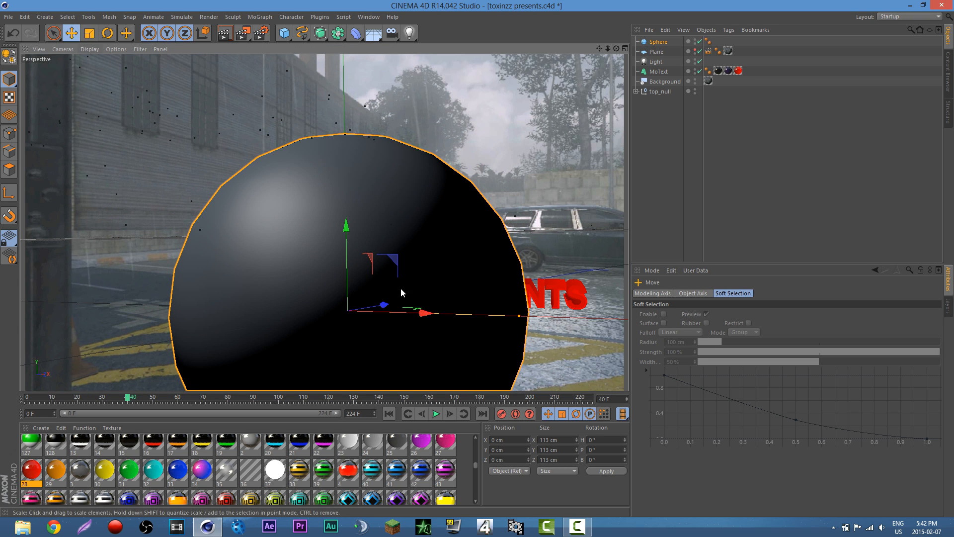
Position the sphere around the text at about X -3.4, Y 6.1, Z 64.4 cm and enlarge it to about 152.6 cm.
drag(425, 318, 500, 215)
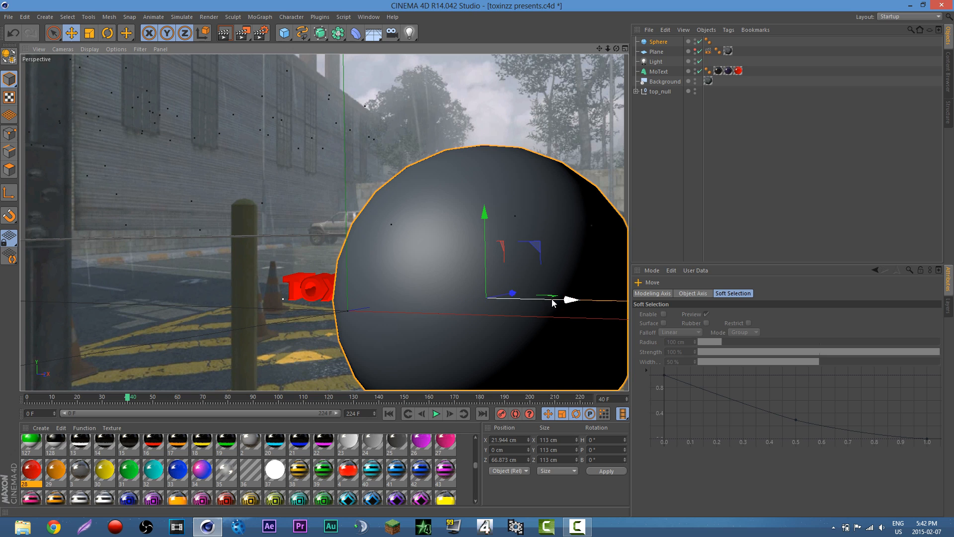
drag(553, 300, 442, 296)
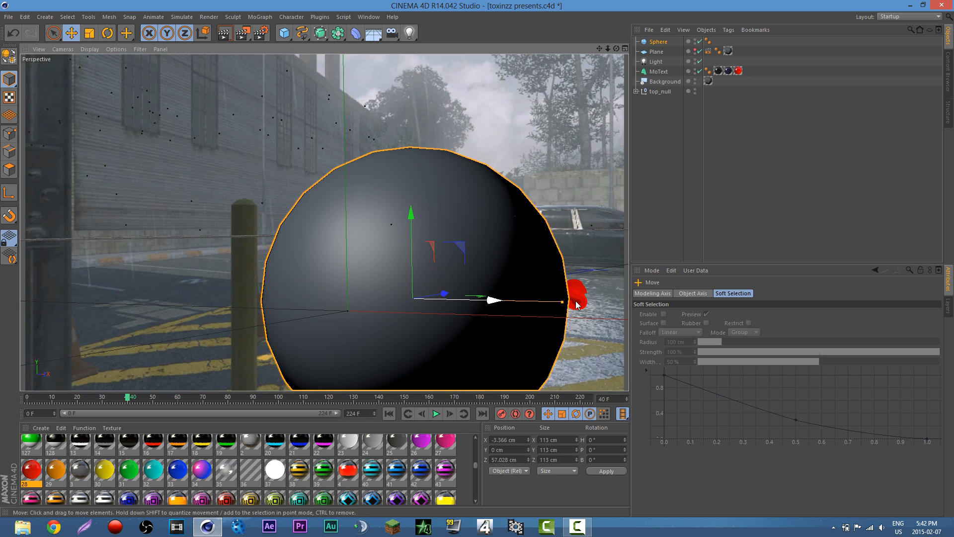
drag(564, 306, 620, 305)
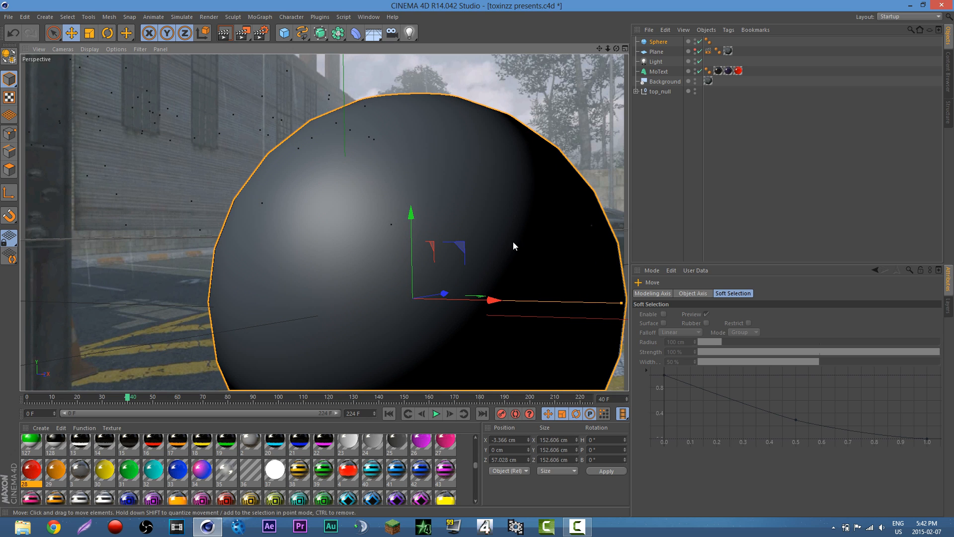
drag(412, 211, 412, 195)
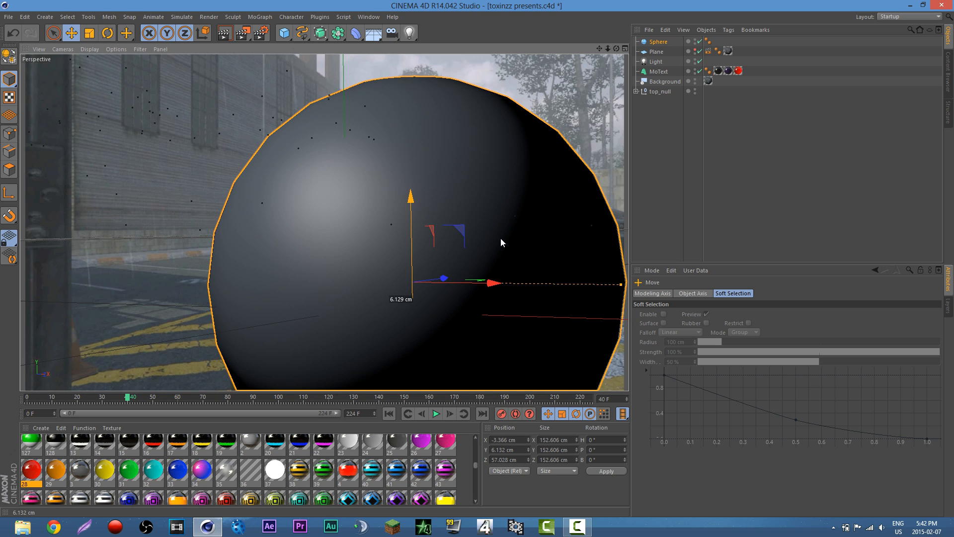
drag(446, 279, 452, 277)
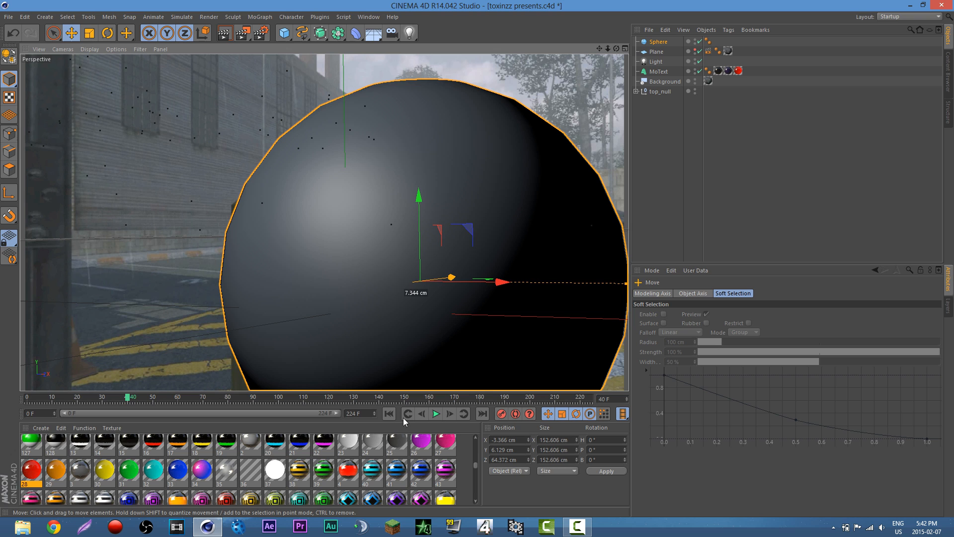
Apply the footage material Mat to the sphere and set its texture projection to Spherical.
drag(476, 464, 478, 503)
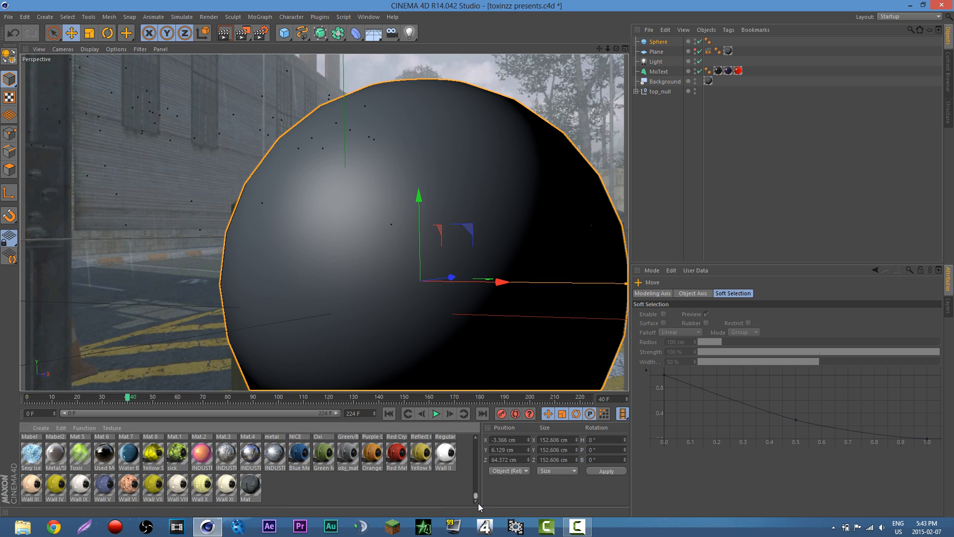
drag(247, 490, 661, 48)
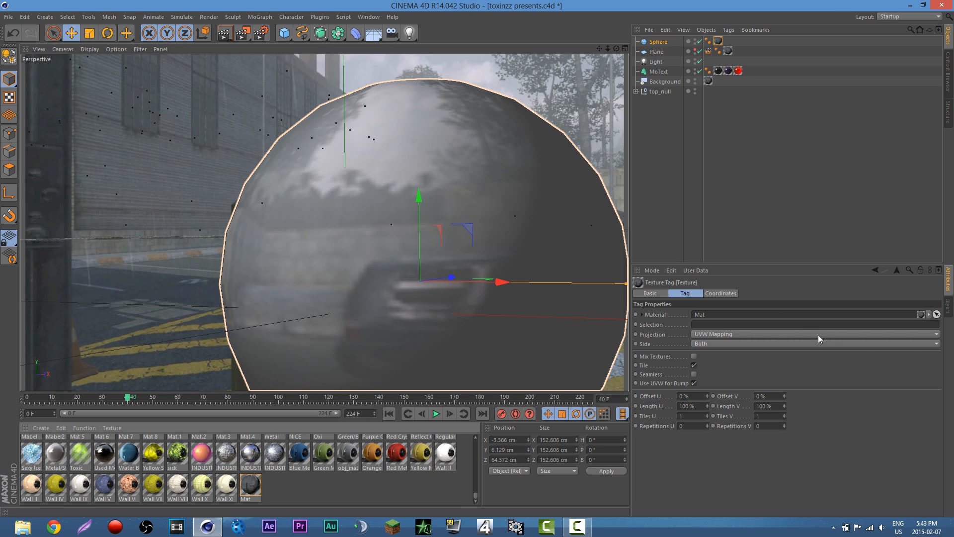
click(901, 334)
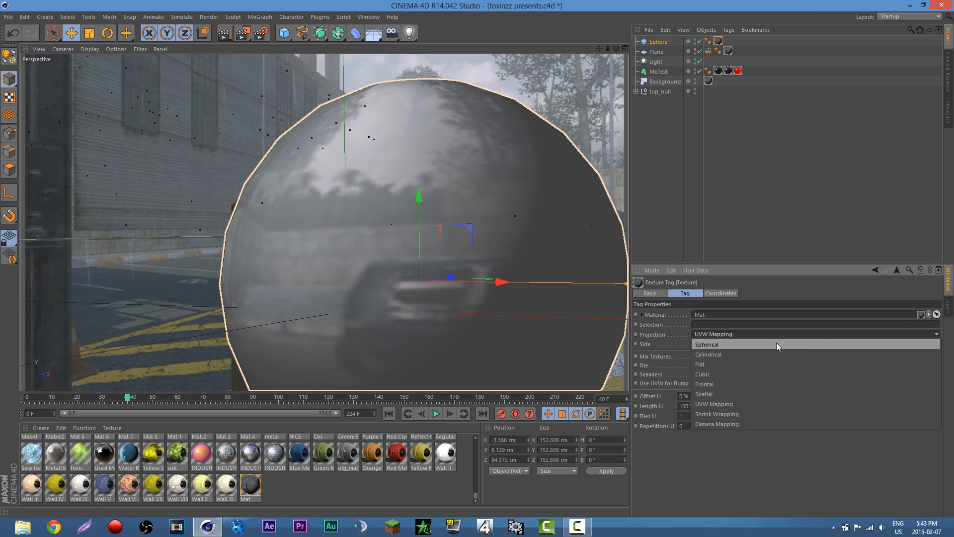
click(714, 344)
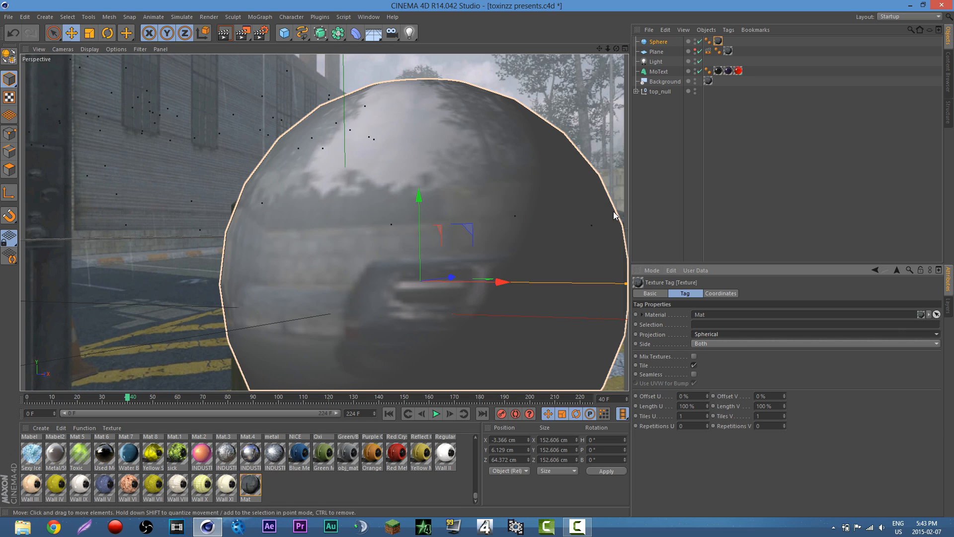
Add a Compositing tag to the sphere, disable shadow casting, shadow receiving and camera visibility, enable Compositing Background, and render the view.
right_click(660, 46)
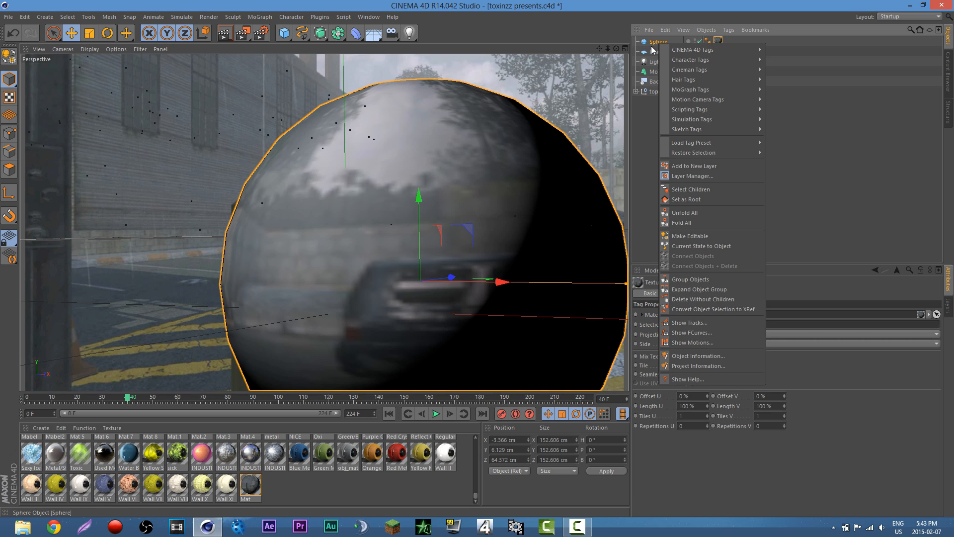
mouse_move(696, 51)
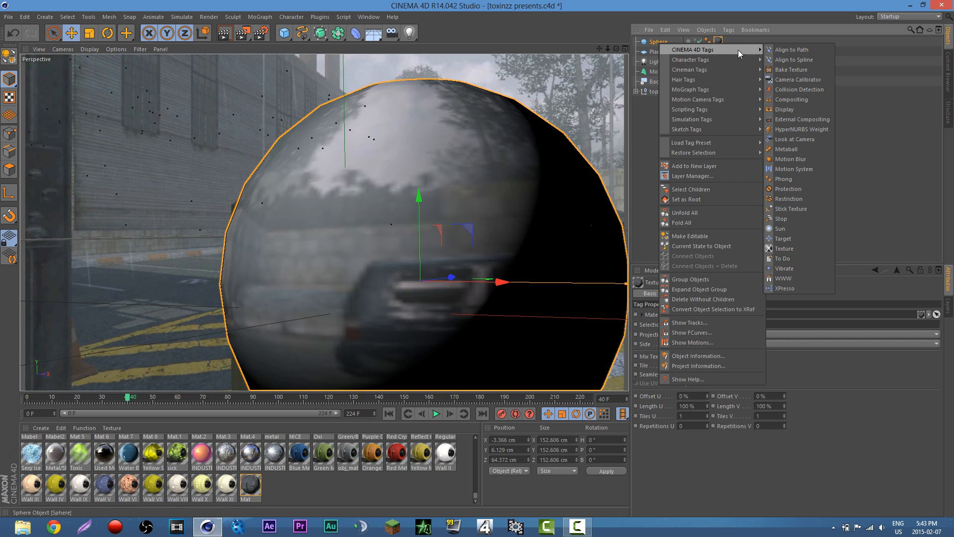
click(799, 100)
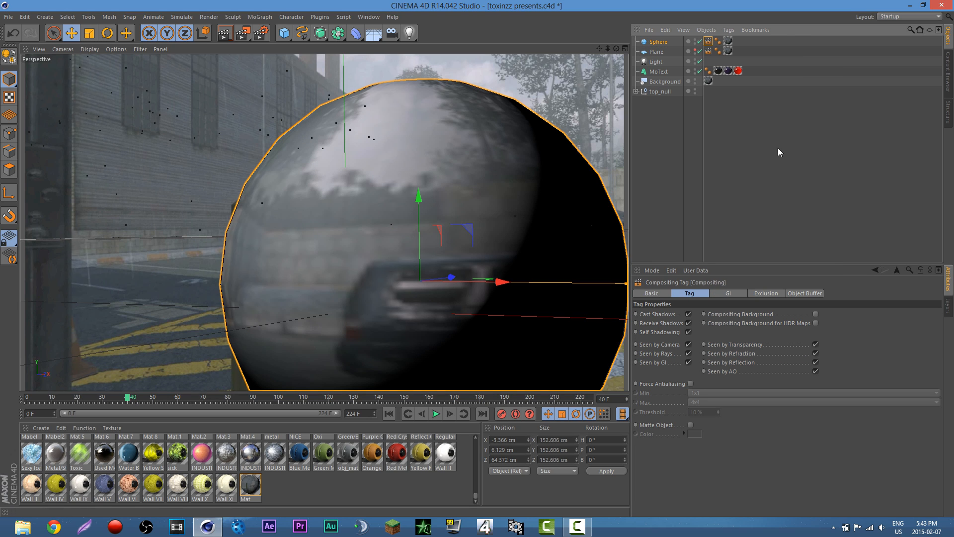
click(688, 315)
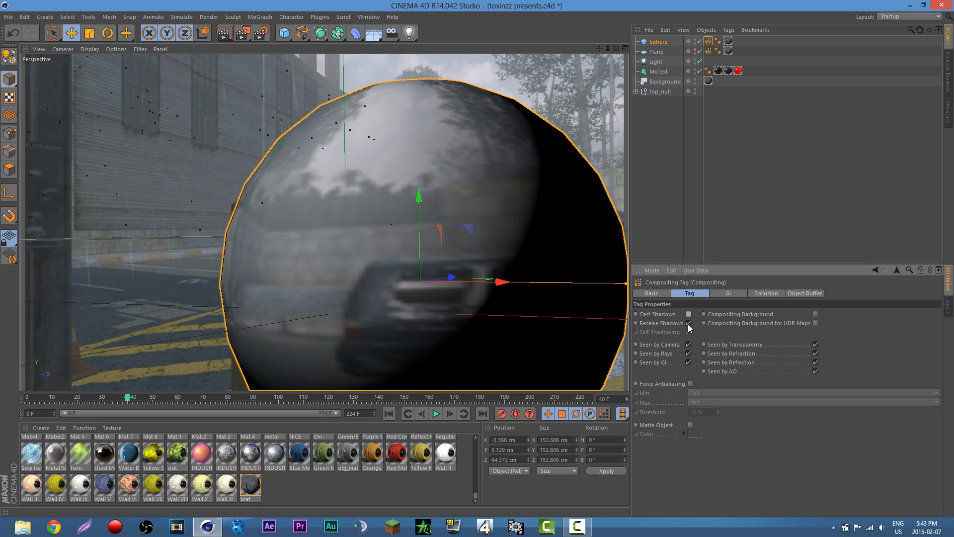
click(815, 315)
click(225, 34)
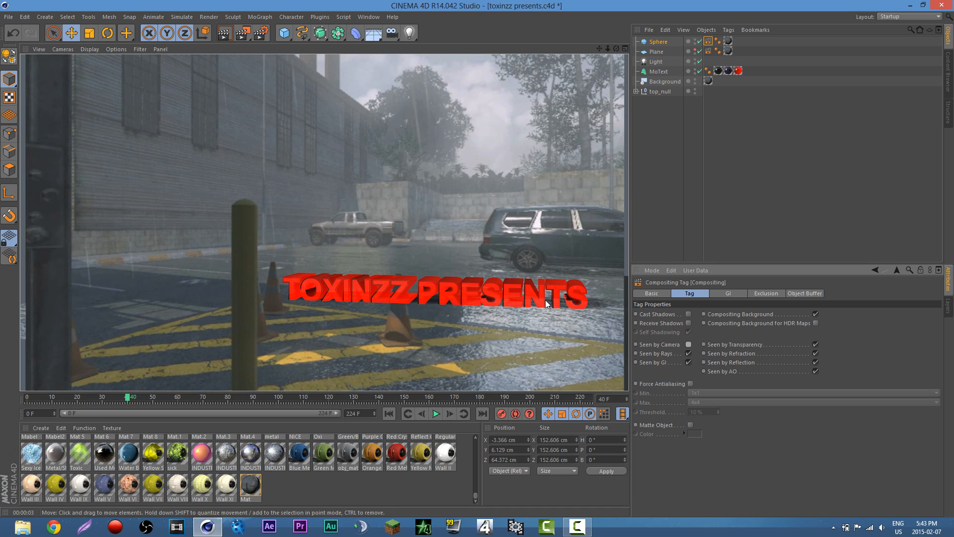
Add the Global Illumination effect to the render settings.
click(261, 34)
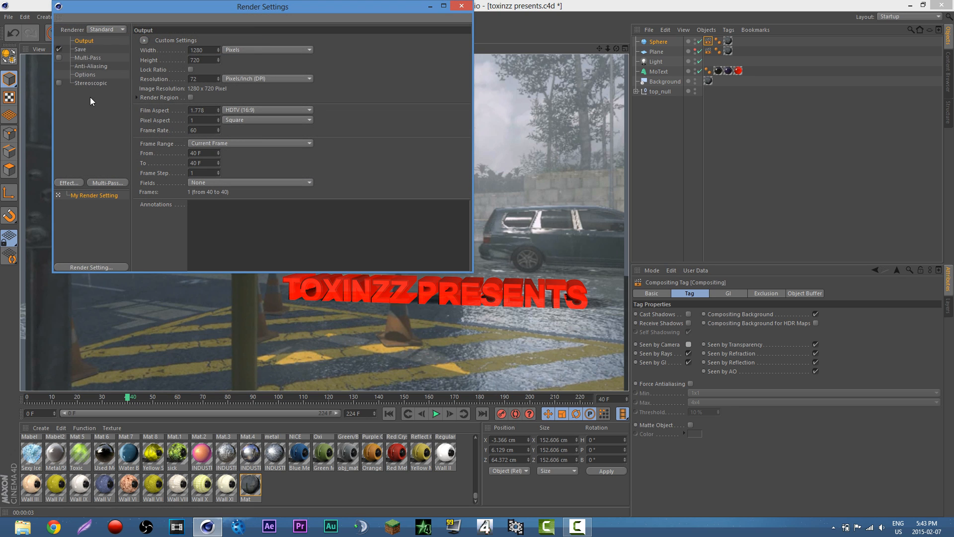
click(85, 83)
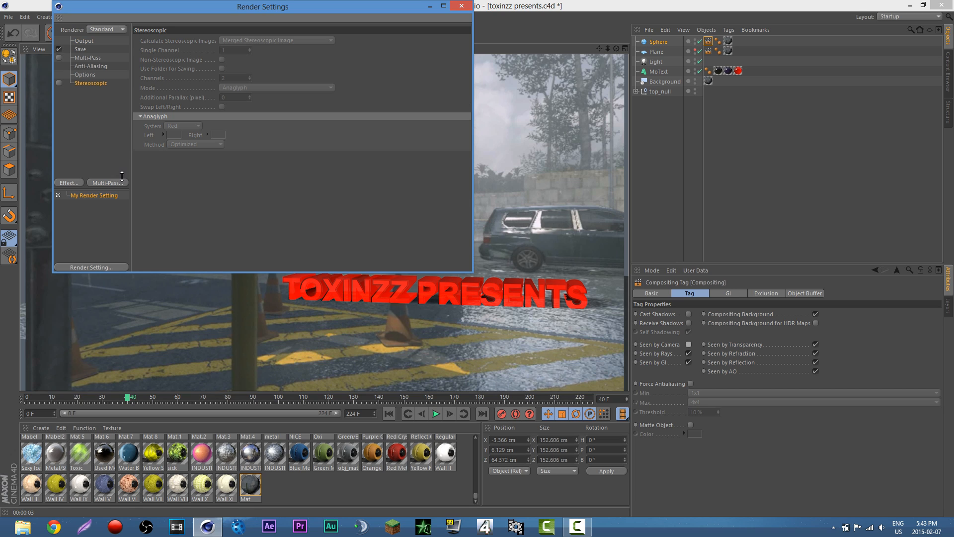
click(67, 182)
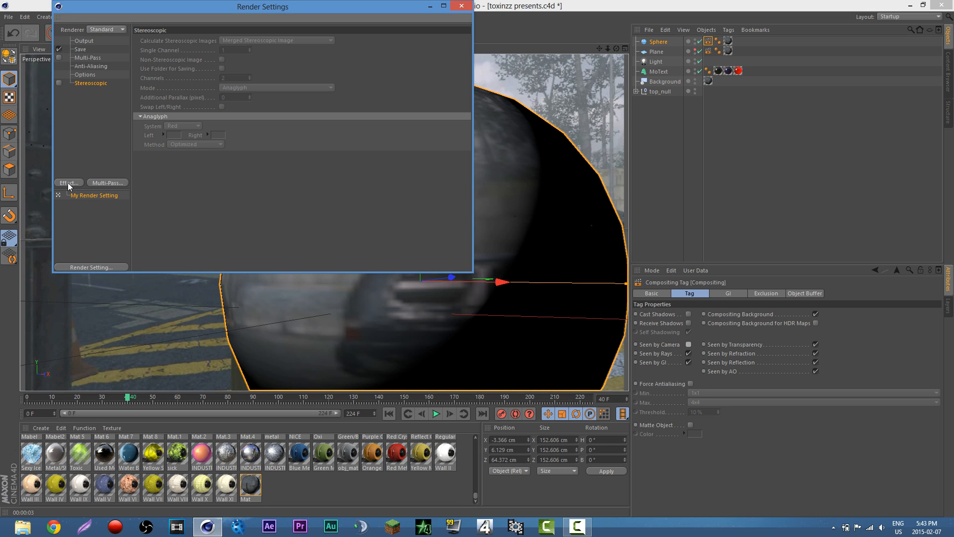
click(76, 182)
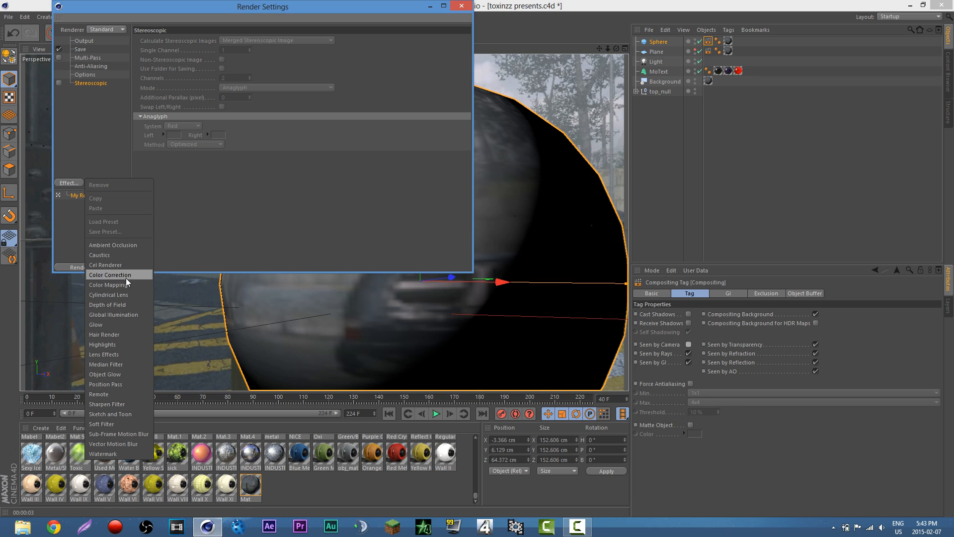
click(130, 313)
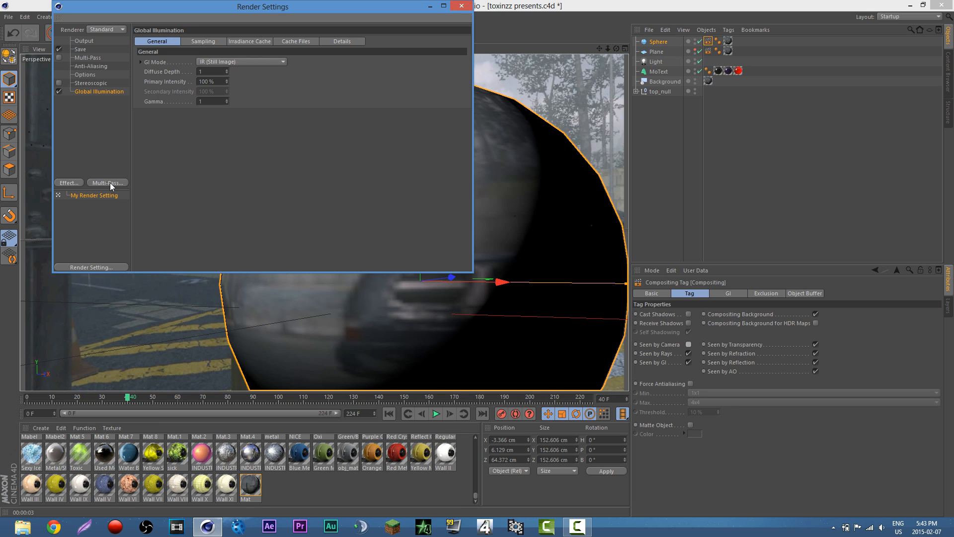
Set the Global Illumination samples to Low, adjust the irradiance cache record density, and render the view.
click(202, 41)
click(238, 59)
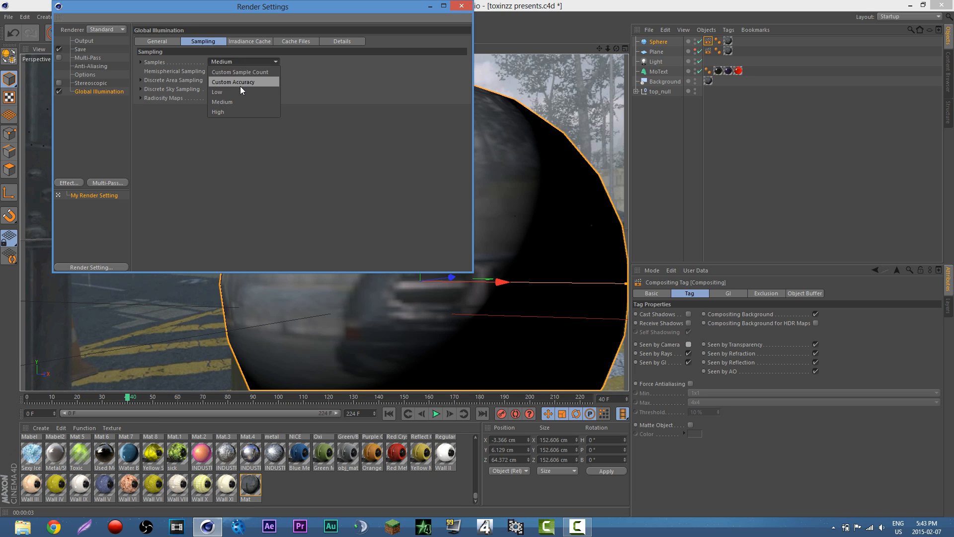
click(240, 85)
click(246, 41)
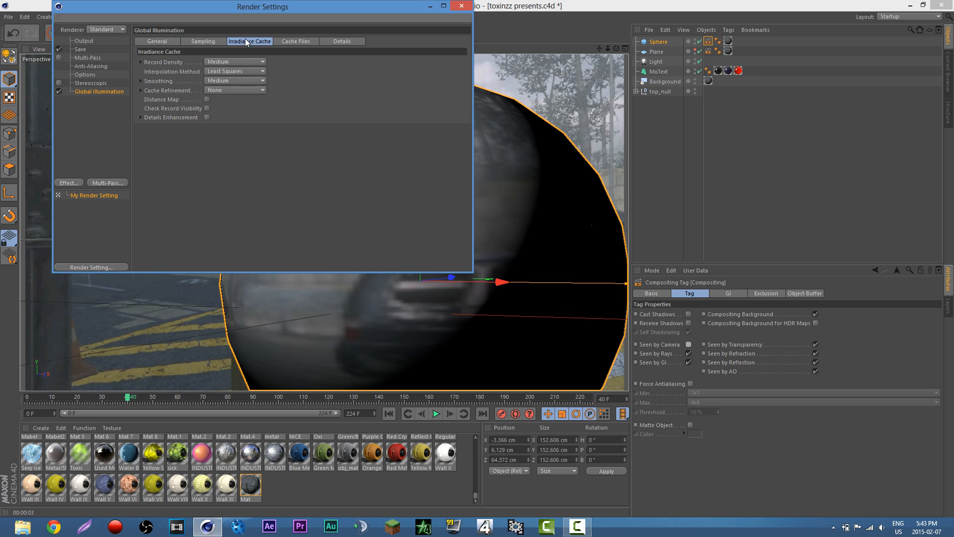
click(231, 60)
click(233, 94)
click(205, 42)
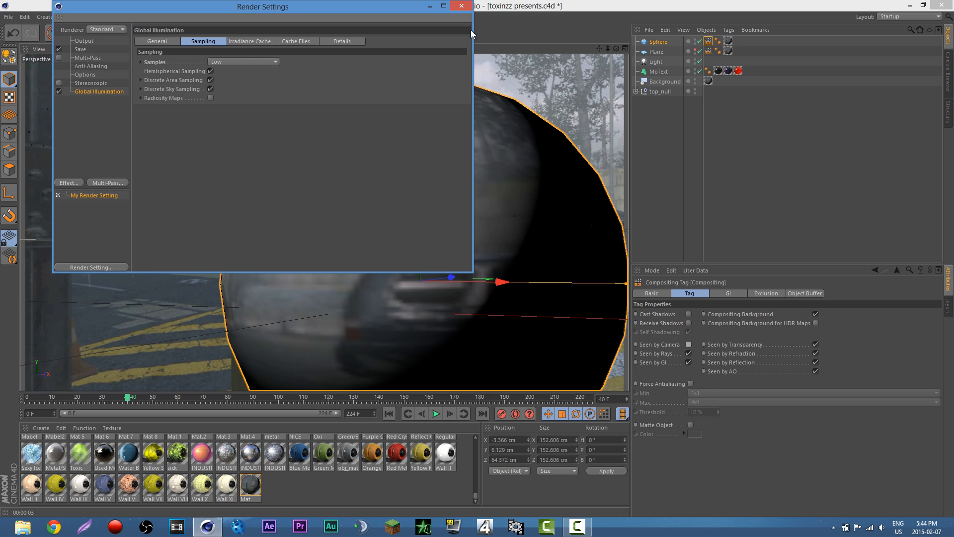
click(461, 6)
key(ctrl+r)
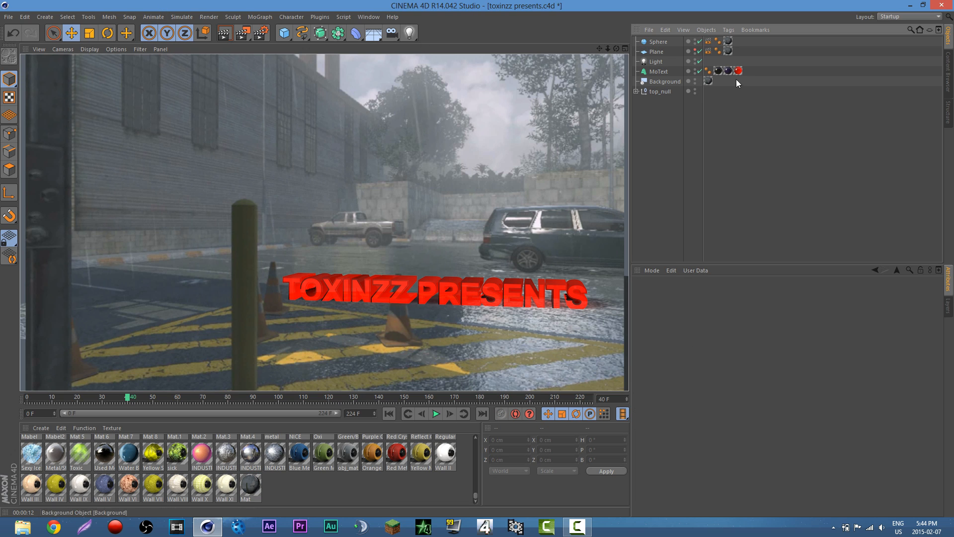
Delete the sphere and remove the red material 28 tag from the MoText.
click(673, 42)
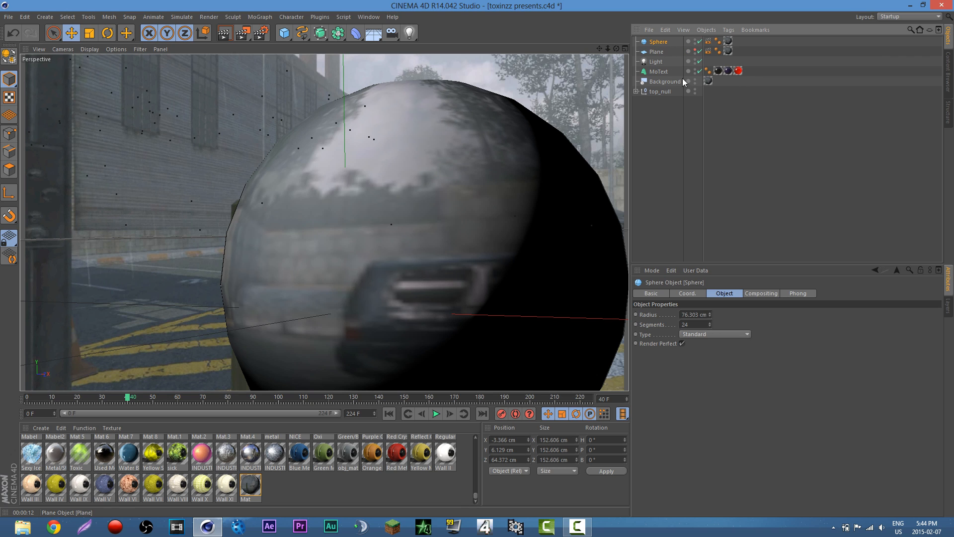
key(Delete)
click(738, 61)
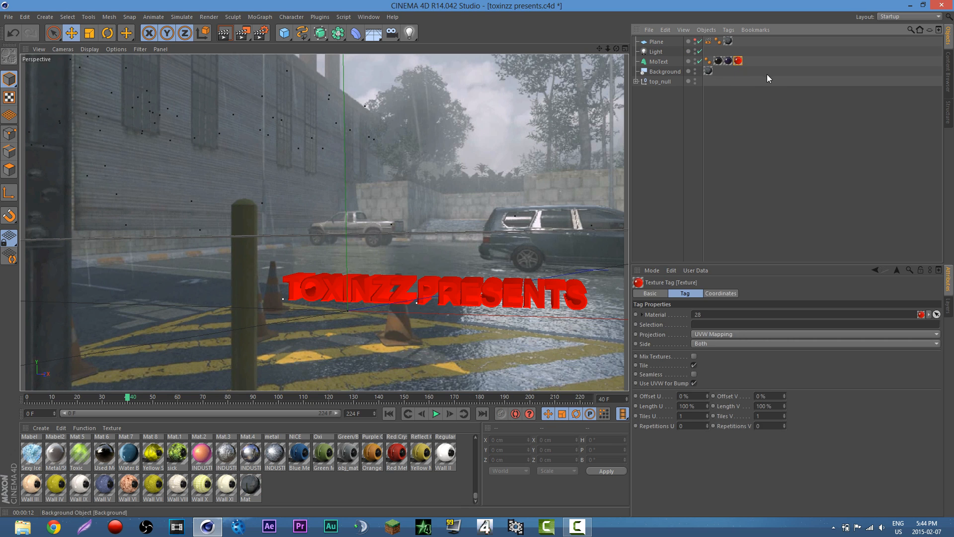
key(Delete)
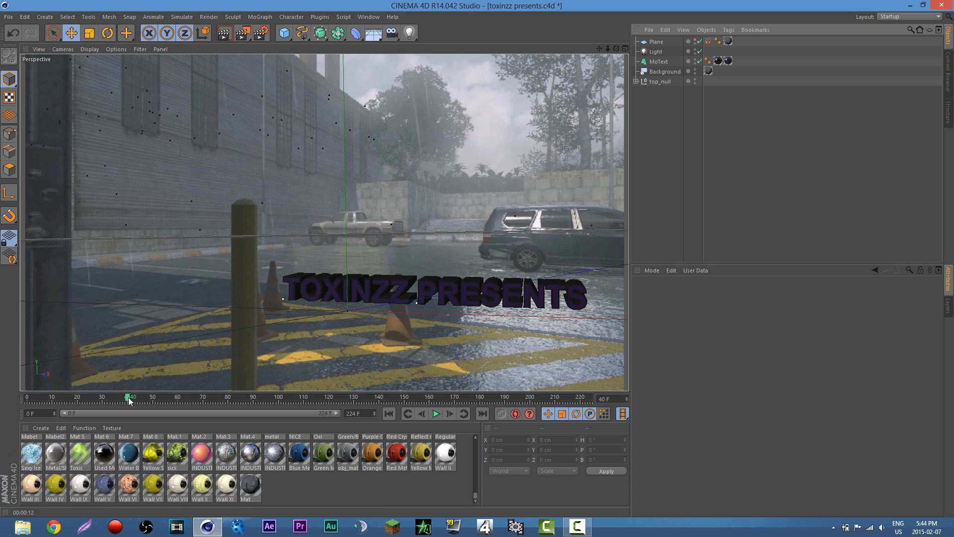
Scrub the timeline to check how the text sits in the footage and return to frame 0.
click(190, 396)
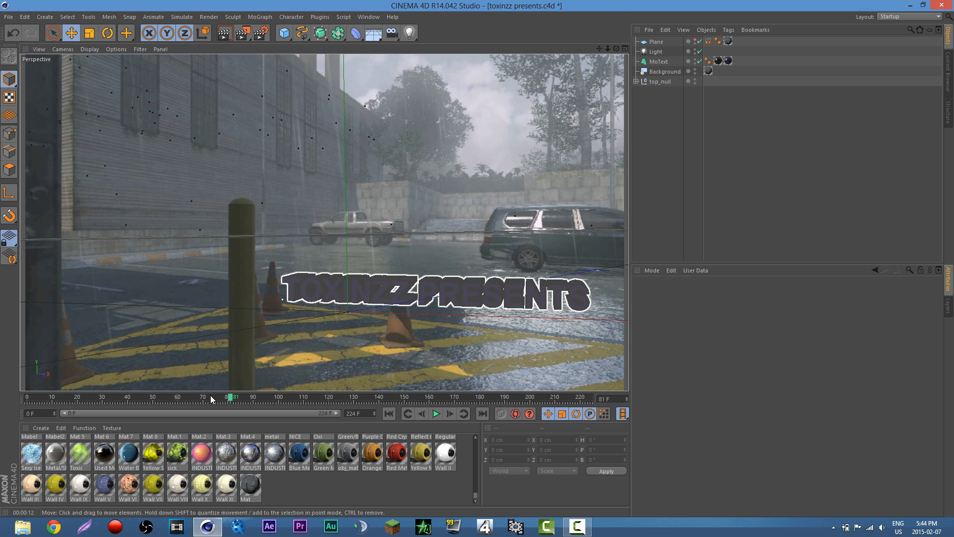
drag(124, 401, 23, 401)
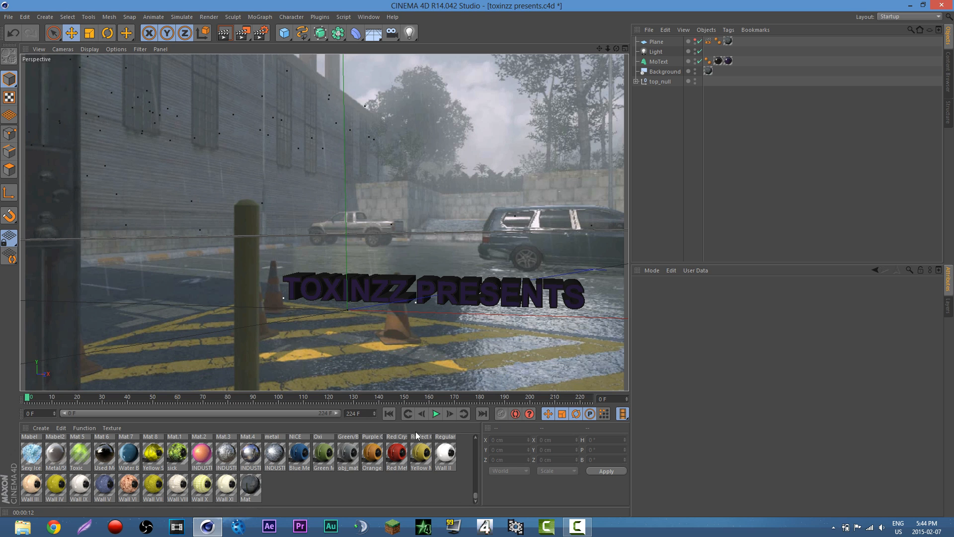
drag(476, 498, 473, 501)
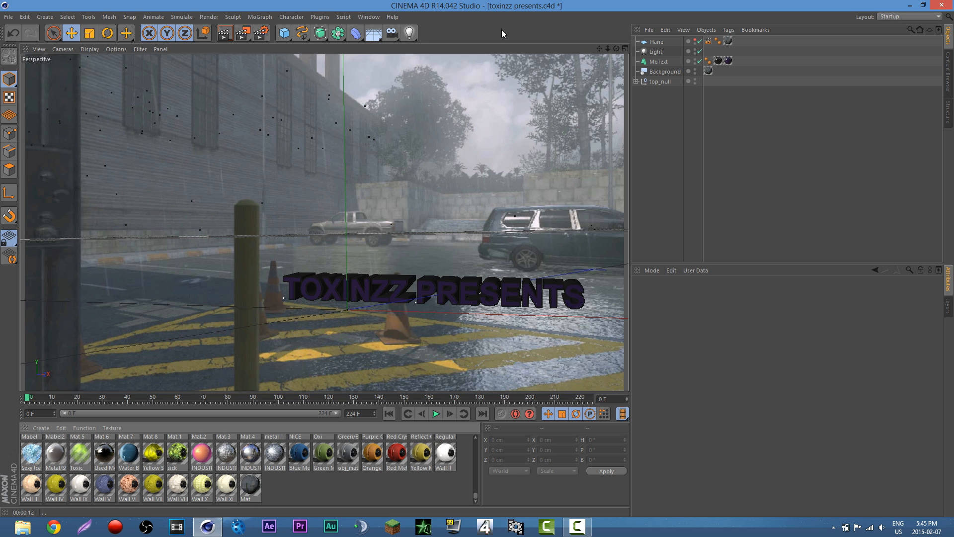
Set the render output's frame range to All Frames.
click(261, 34)
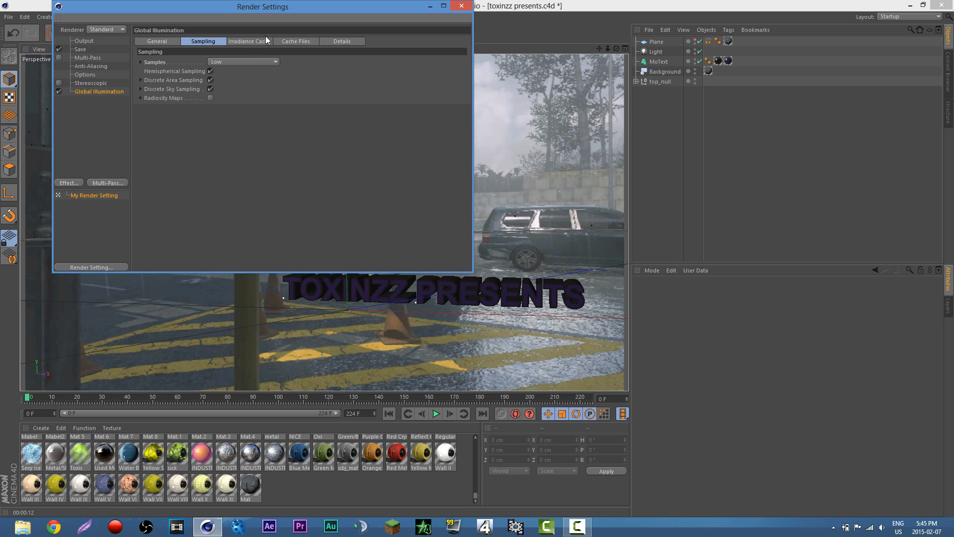
click(82, 41)
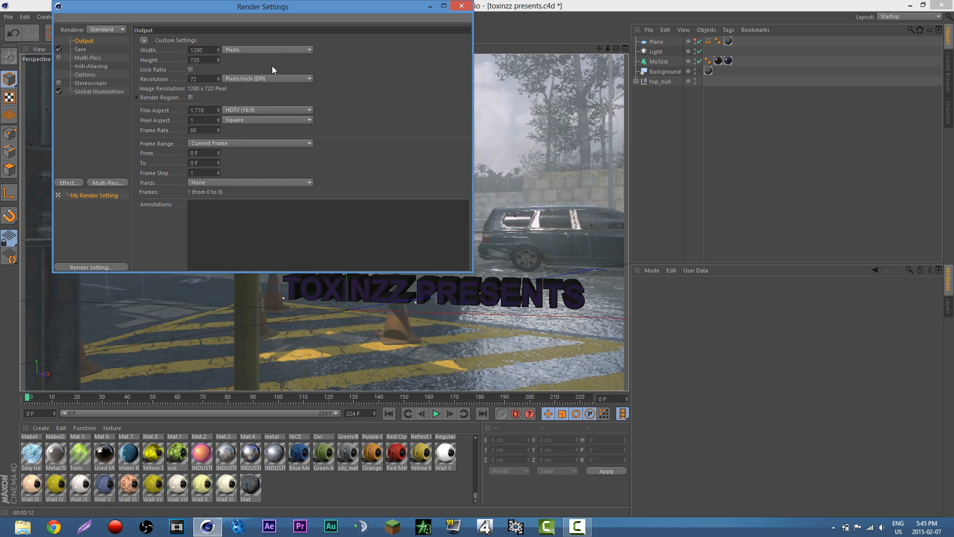
click(309, 144)
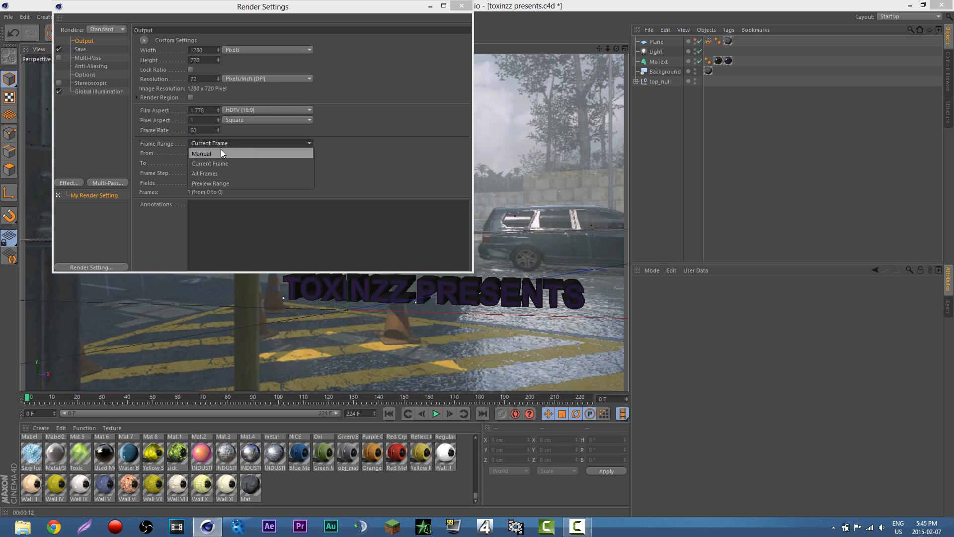
click(213, 171)
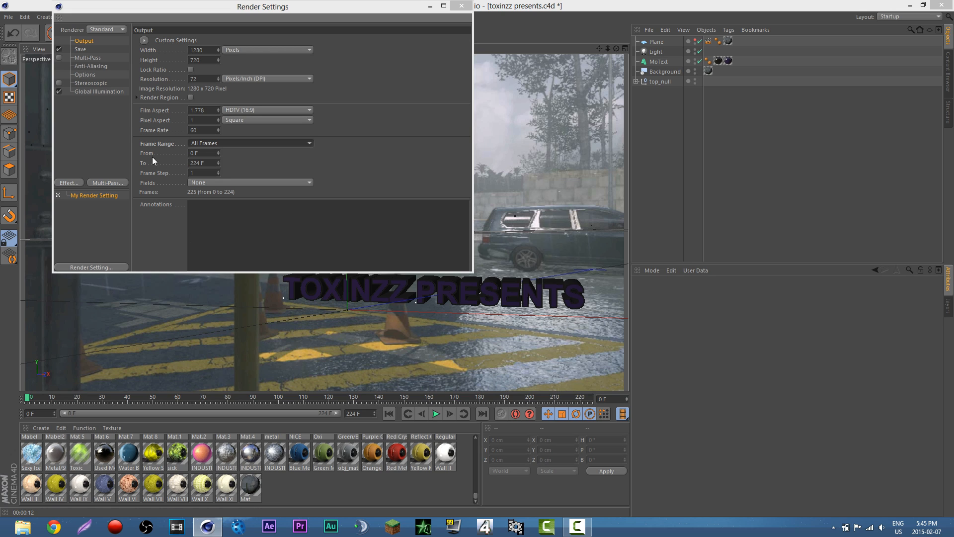
Set the render's save file to "presents" on the Desktop.
click(83, 49)
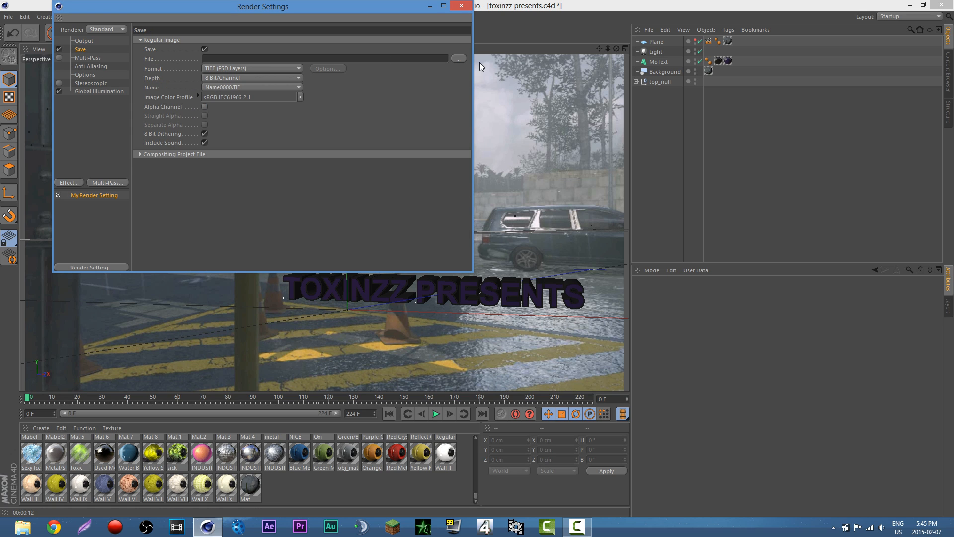
click(458, 59)
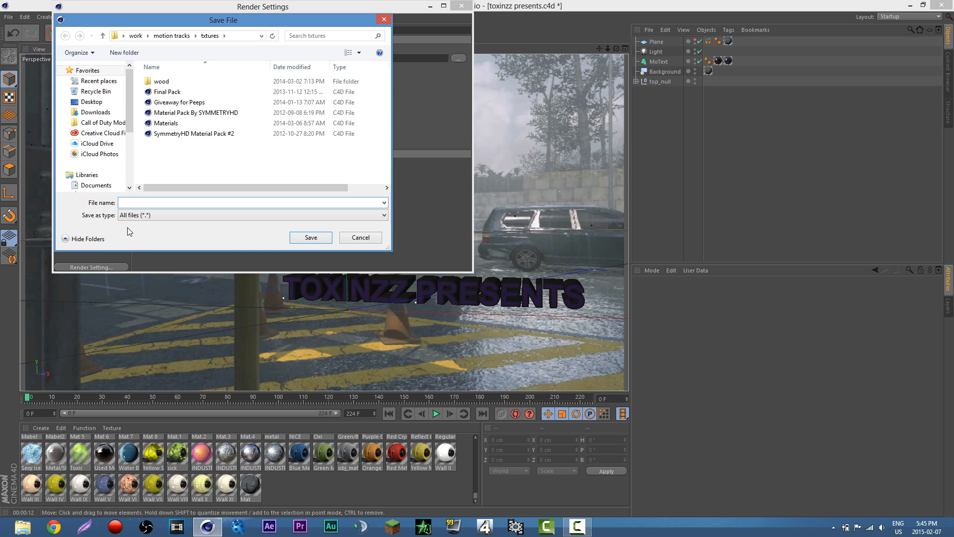
click(93, 102)
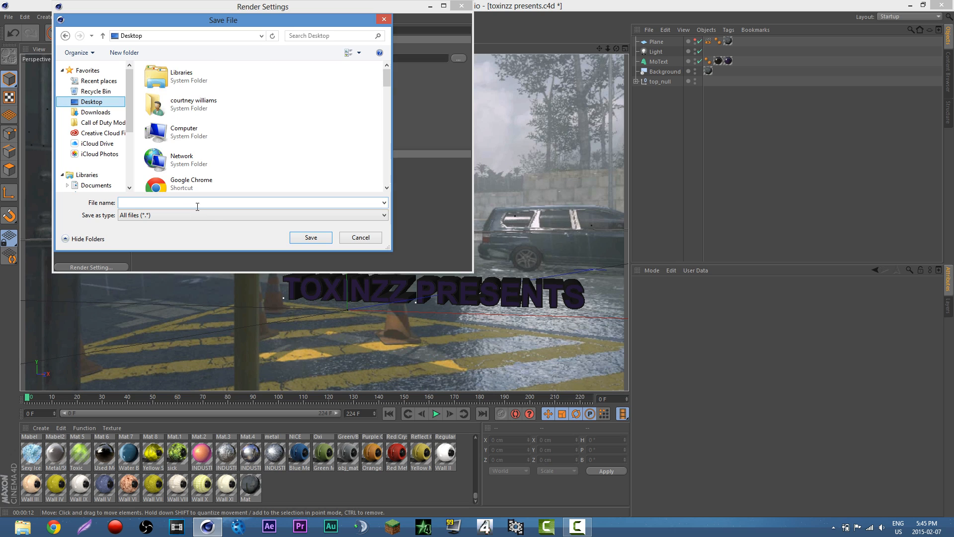
click(198, 204)
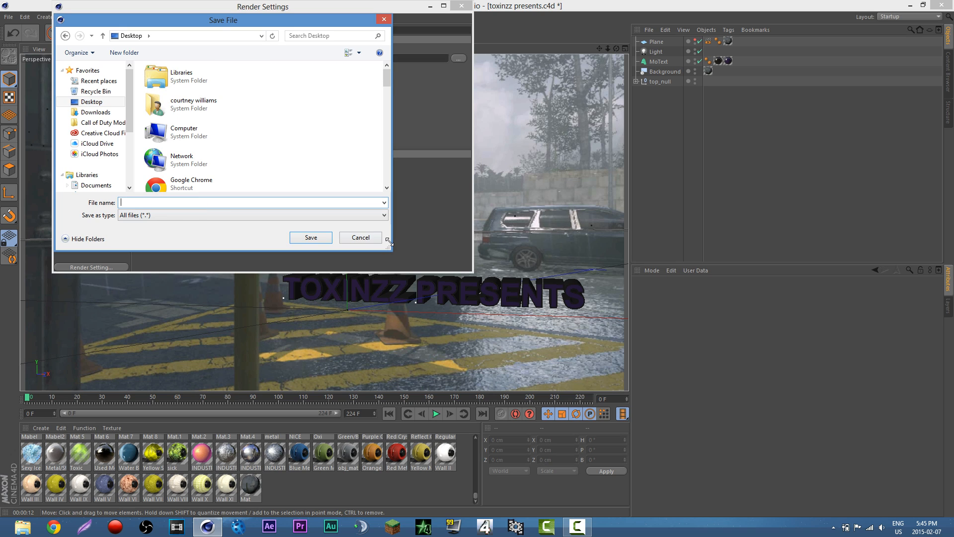
text(presents)
click(324, 238)
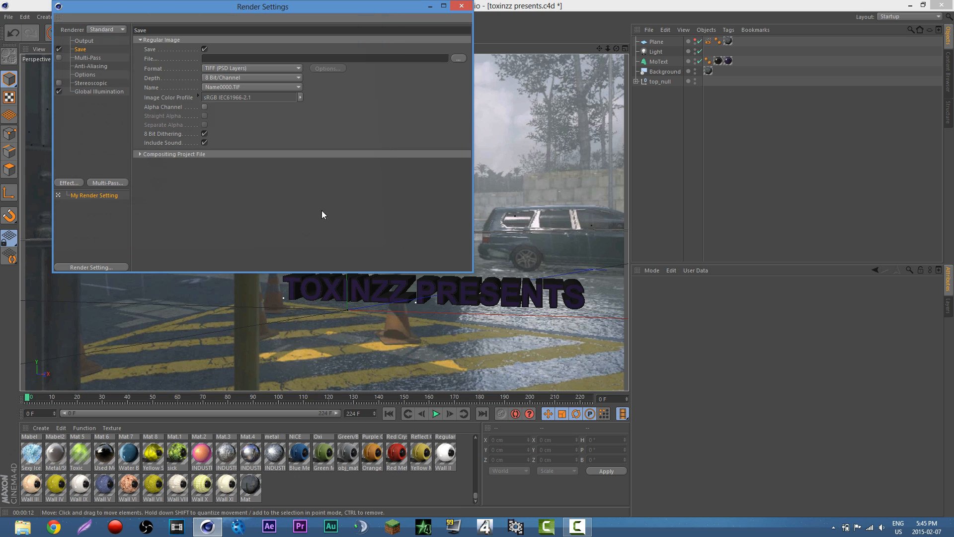
Set the save format to QuickTime Movie at 59.94 frames per second and enable the alpha channel.
click(299, 68)
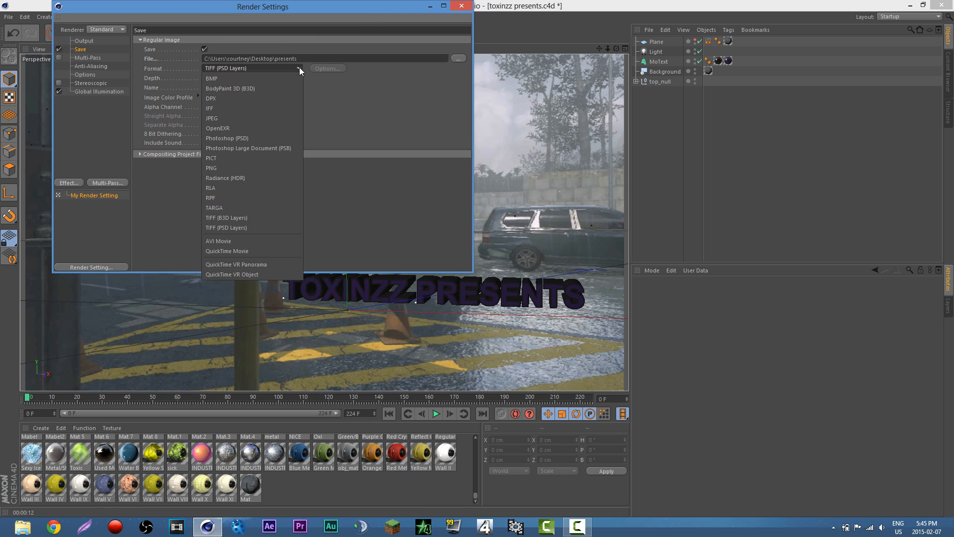
click(251, 249)
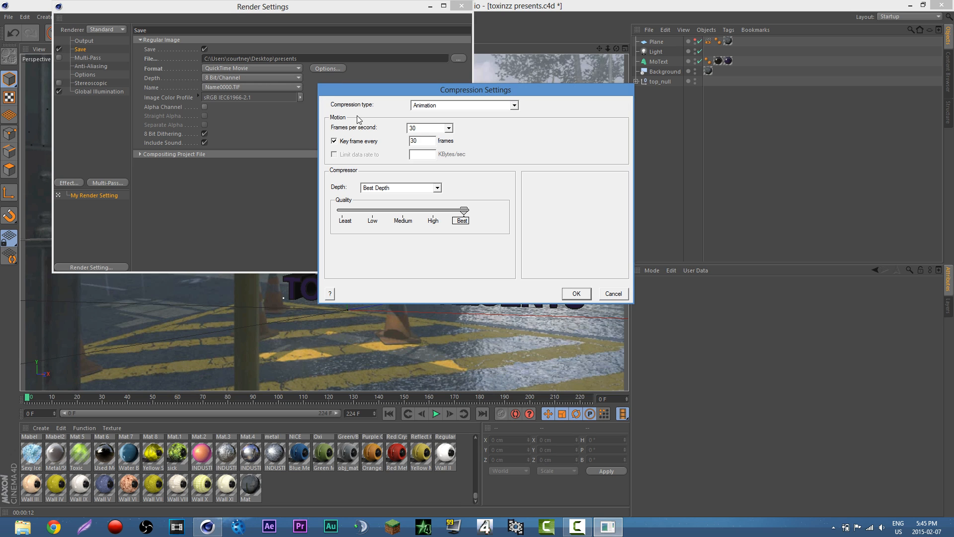
click(448, 129)
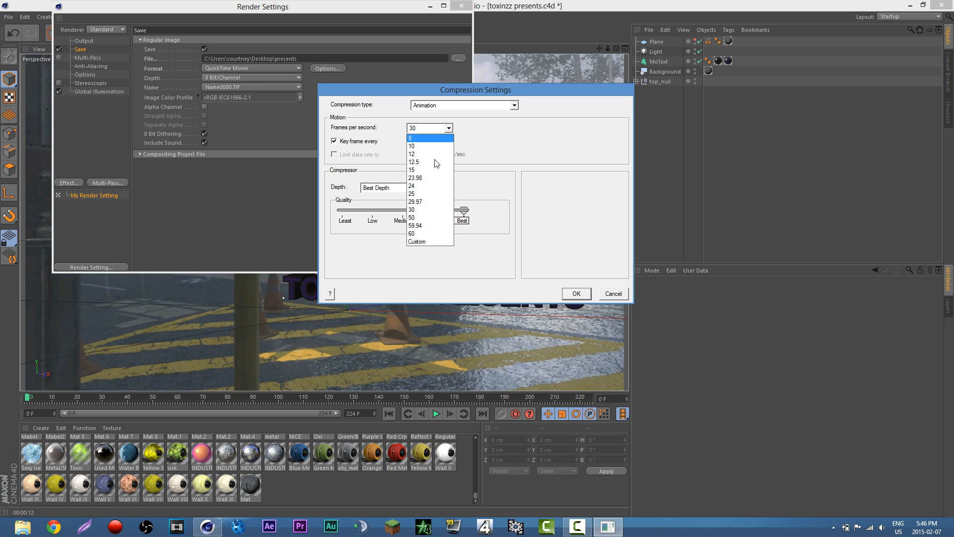
click(425, 225)
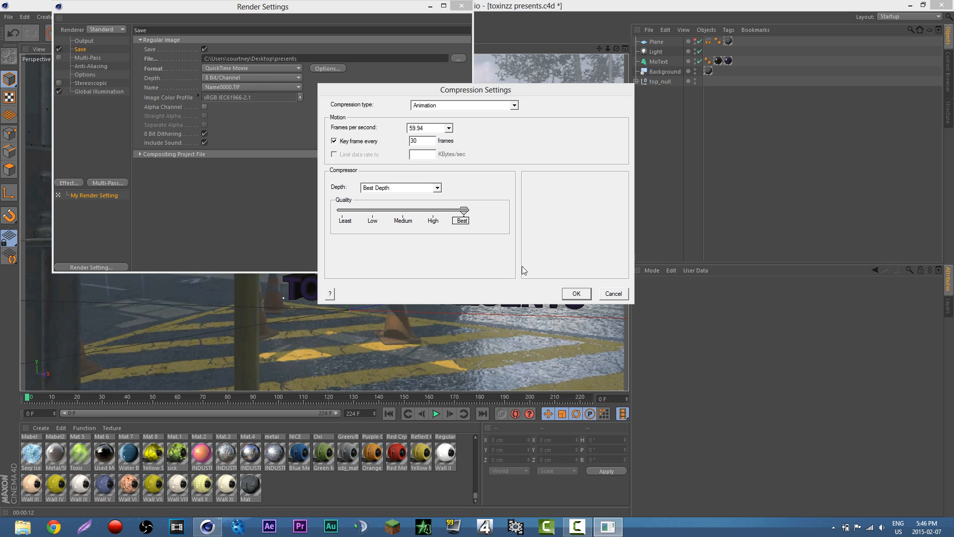
click(584, 296)
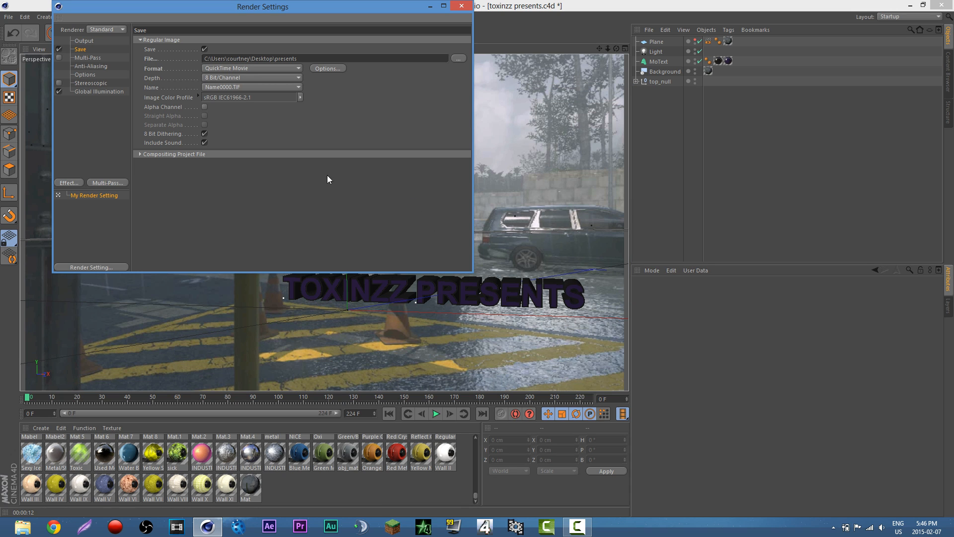
click(205, 107)
click(201, 107)
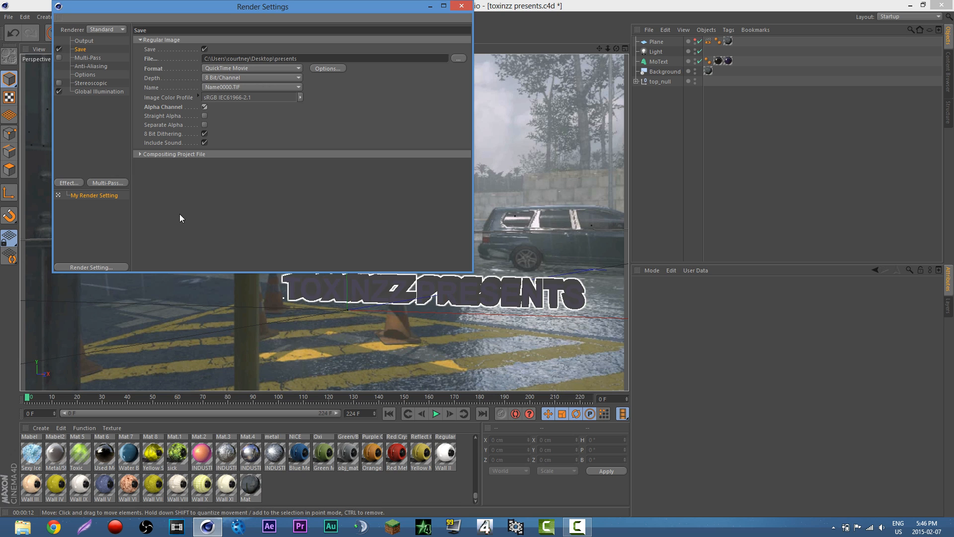
Set the render anti-aliasing to Best with a maximum level of 2x2.
click(86, 58)
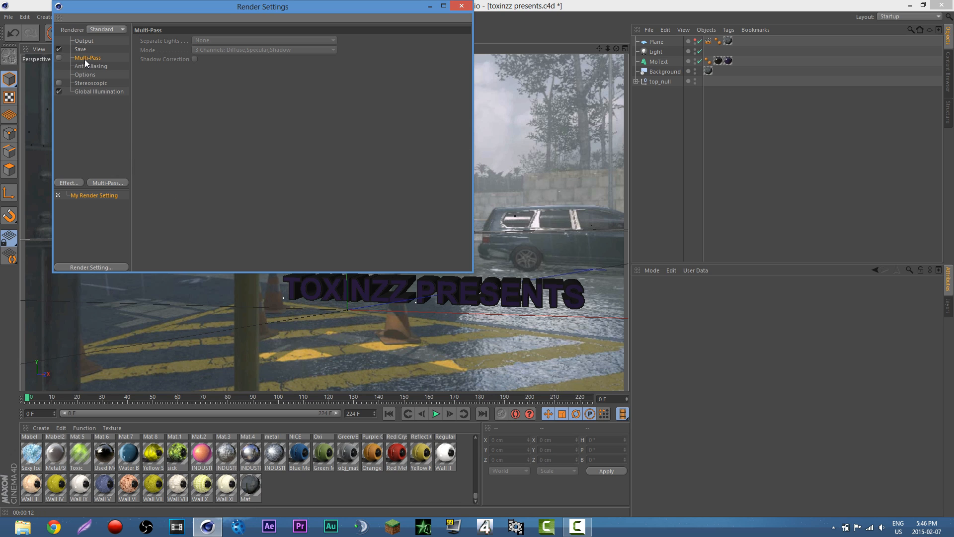
click(85, 67)
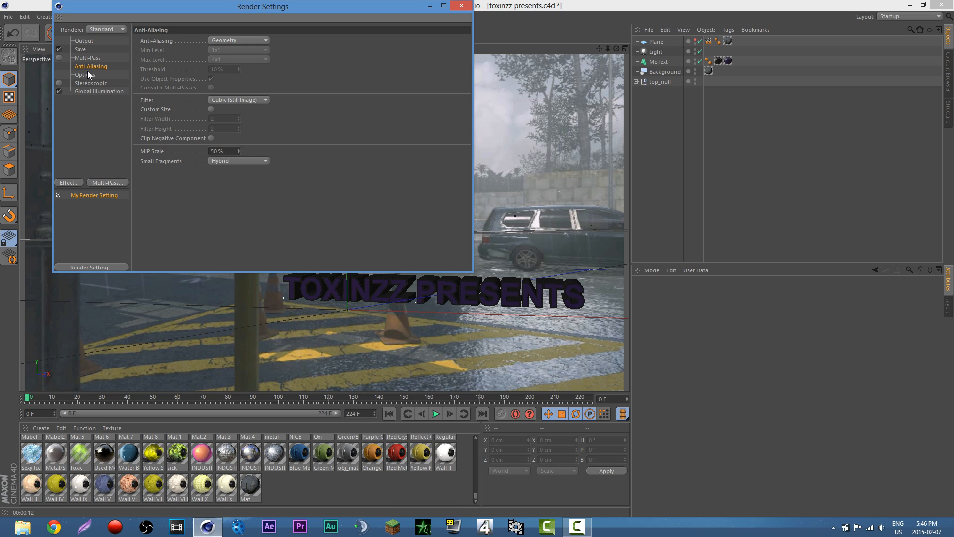
click(264, 41)
click(247, 70)
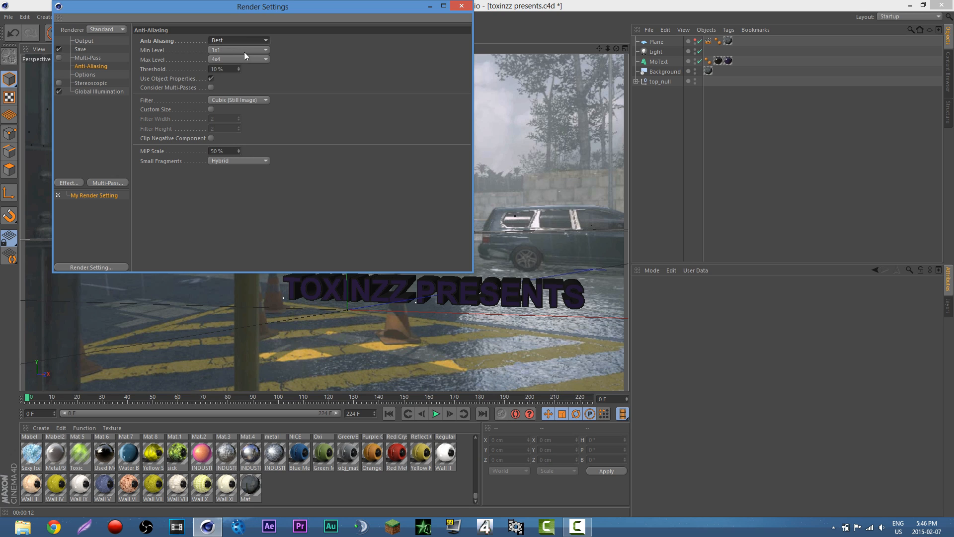
click(249, 60)
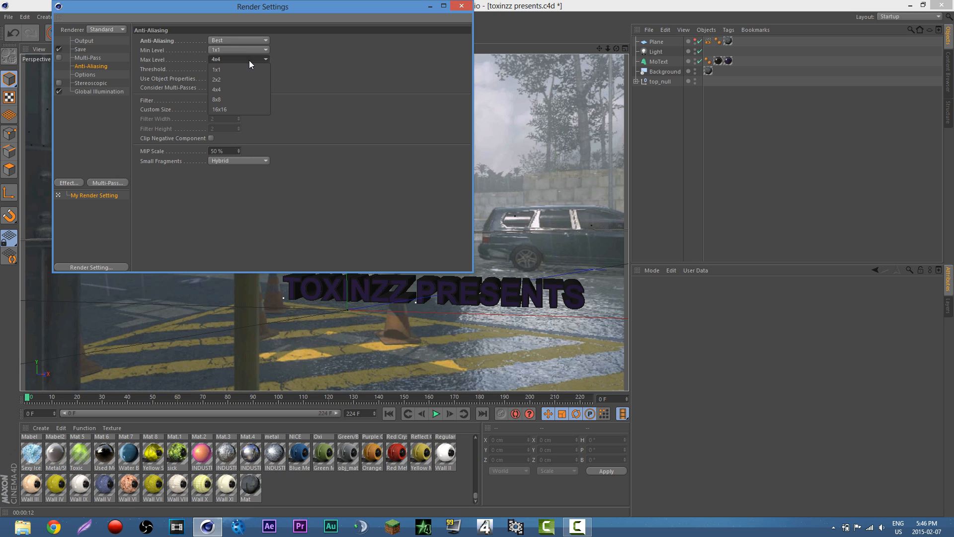
click(233, 80)
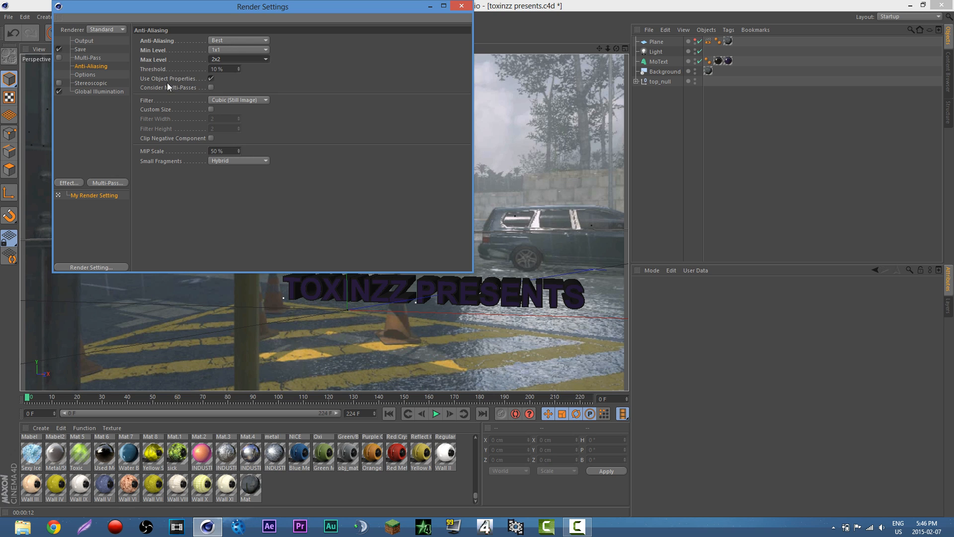
Review the general render options and the Global Illumination sampling and irradiance cache settings.
click(85, 75)
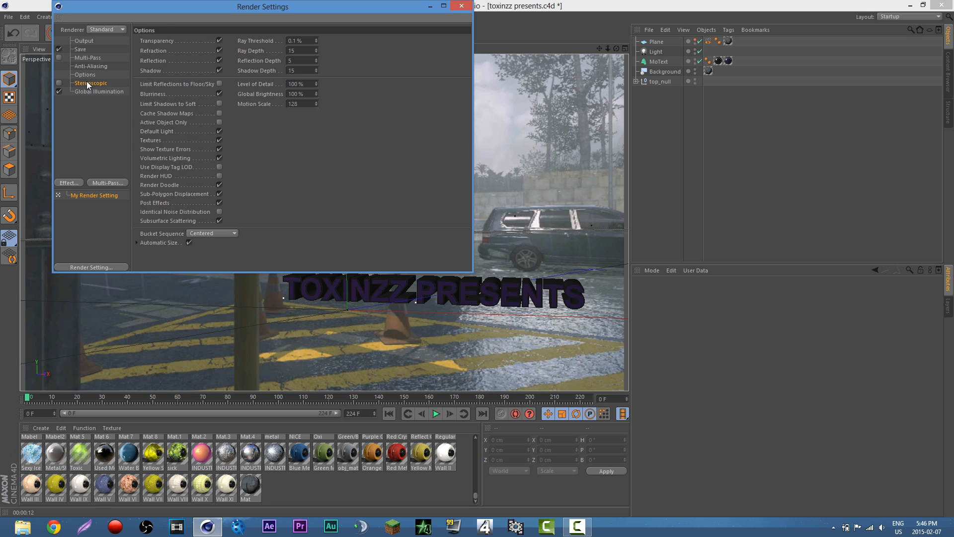
click(79, 84)
click(96, 91)
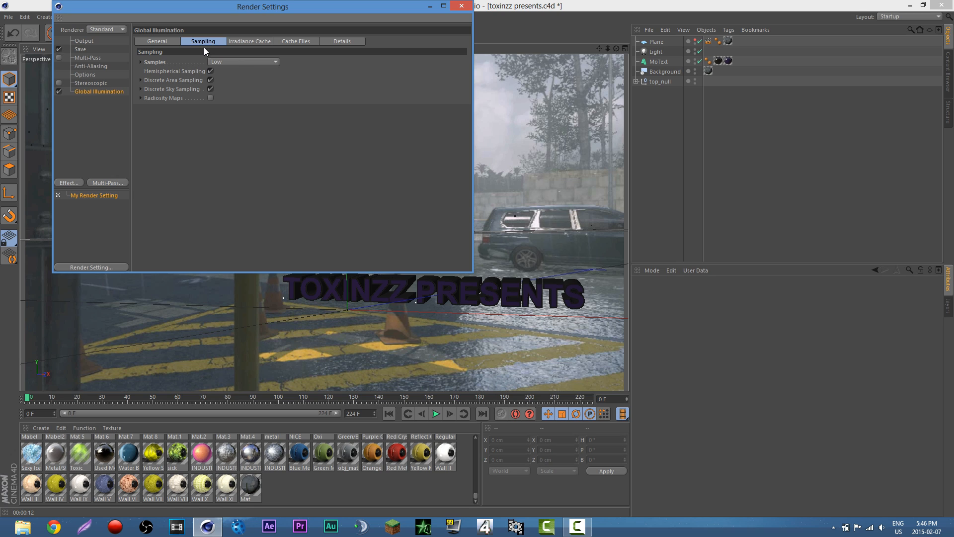
click(252, 43)
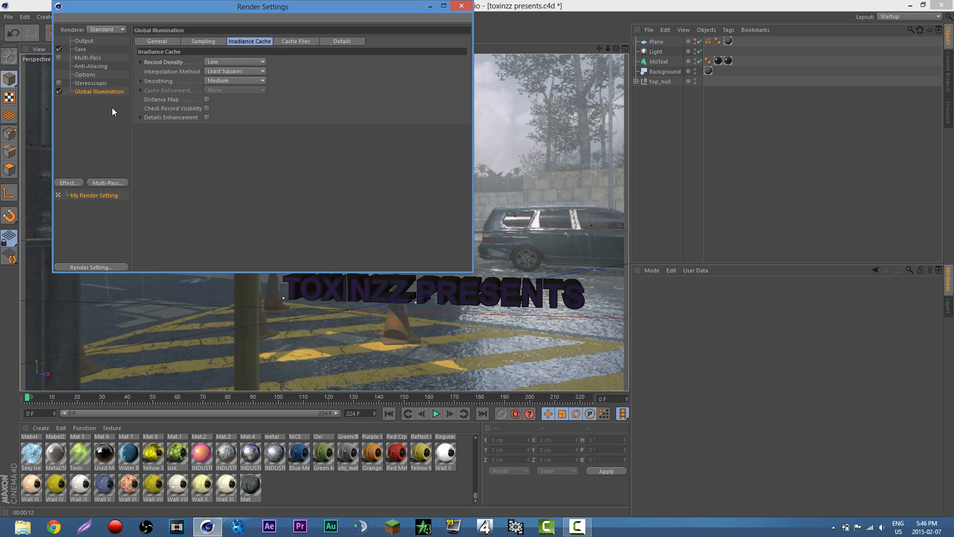
click(89, 160)
click(94, 94)
Try adding the Ambient Occlusion effect to the render settings, and delete it again.
click(72, 182)
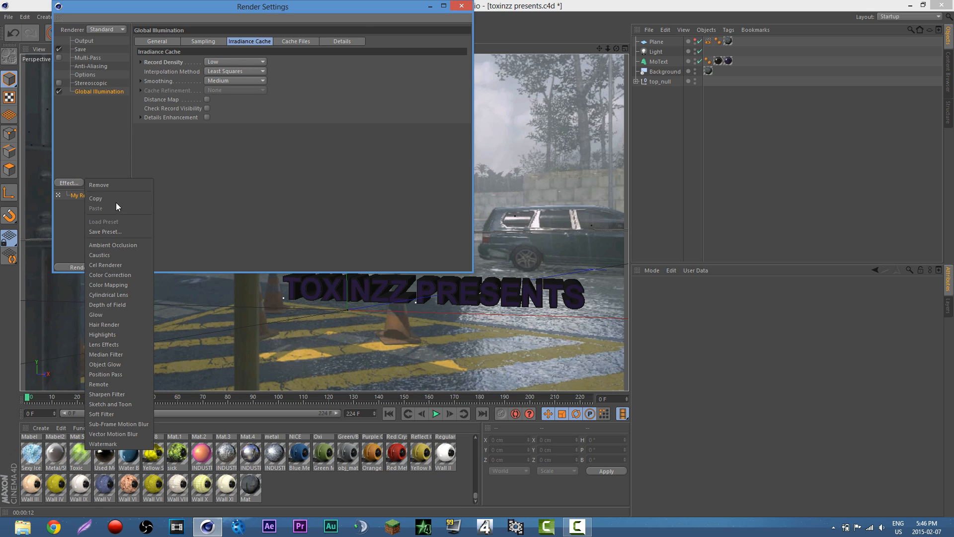
click(114, 245)
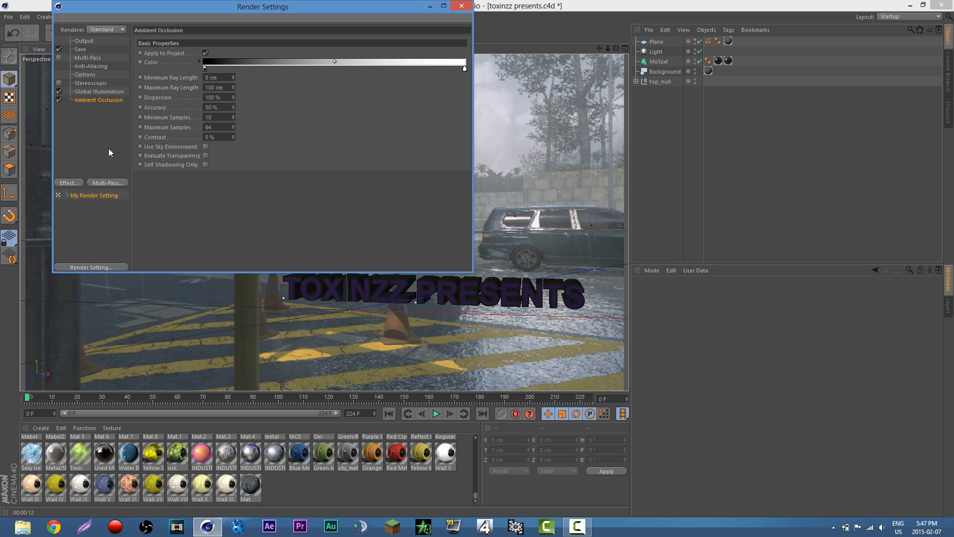
click(103, 106)
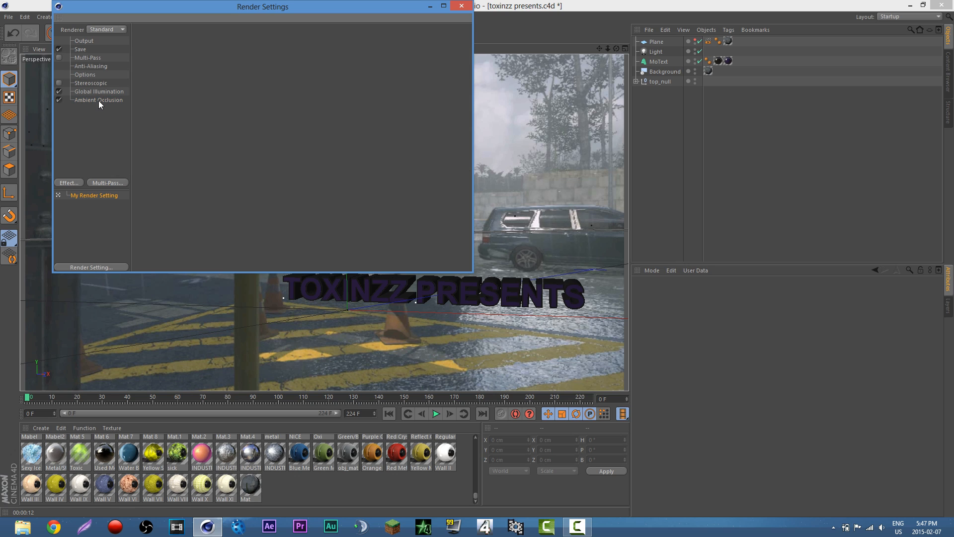
click(98, 100)
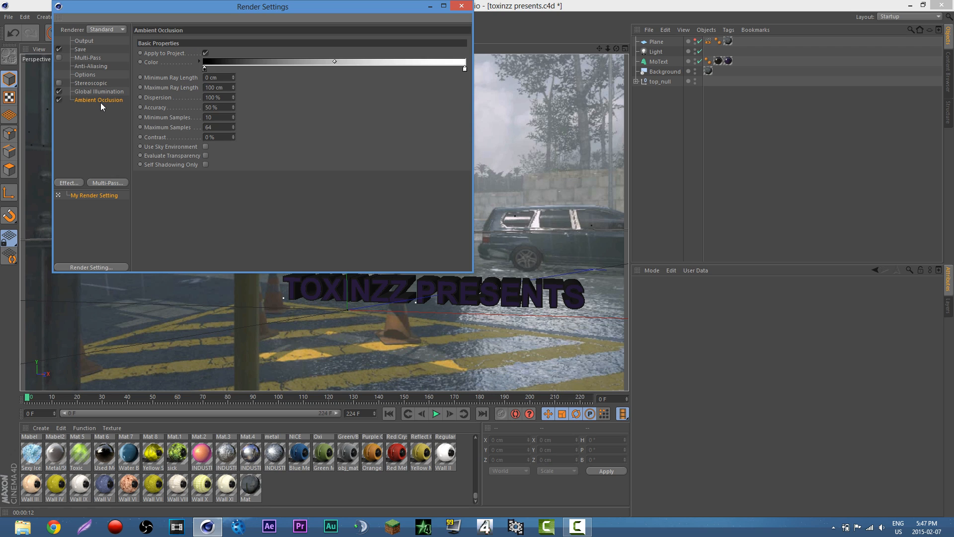
key(Delete)
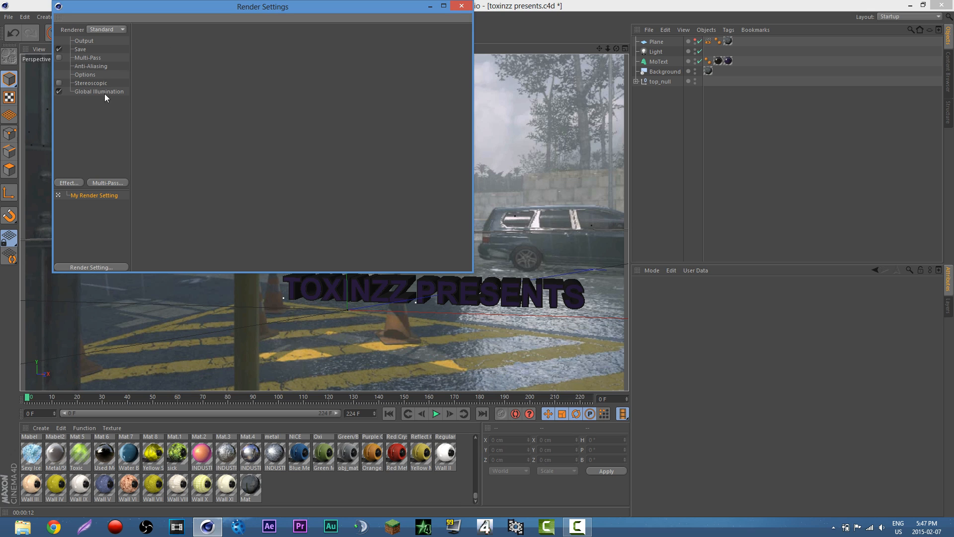
Recheck the save and output render settings and close the render settings.
click(89, 48)
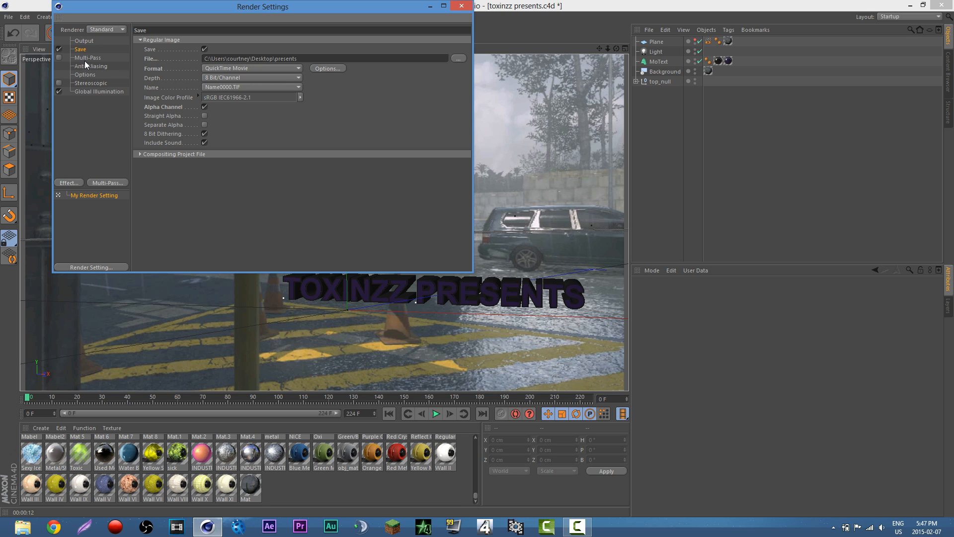
click(82, 41)
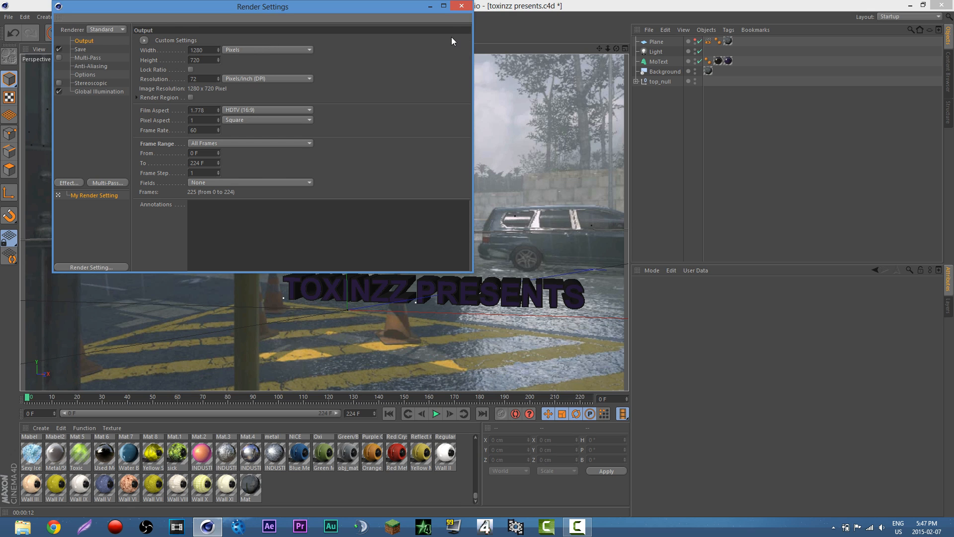
click(453, 8)
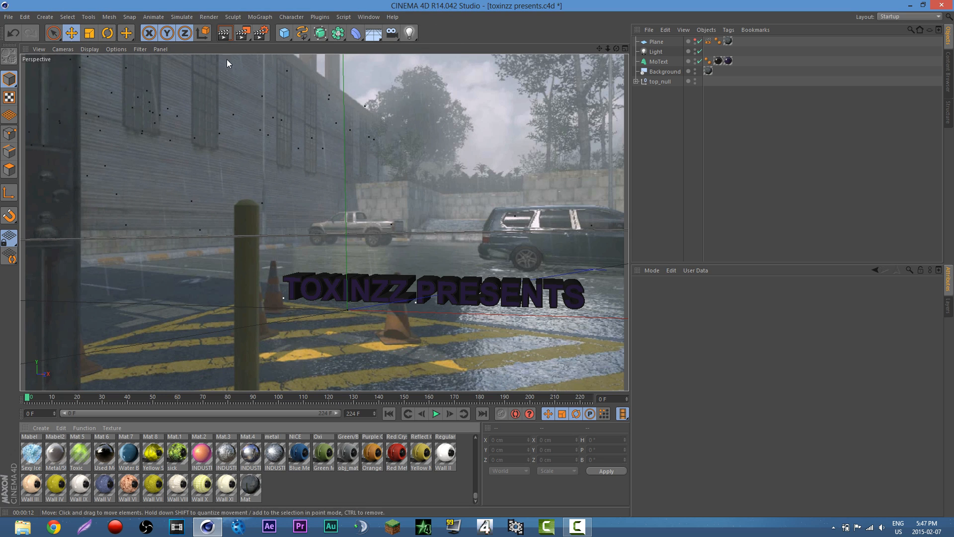
Save the project's changes when sending it to the render queue, and delete the finished upon.c4d job from the queue.
click(250, 38)
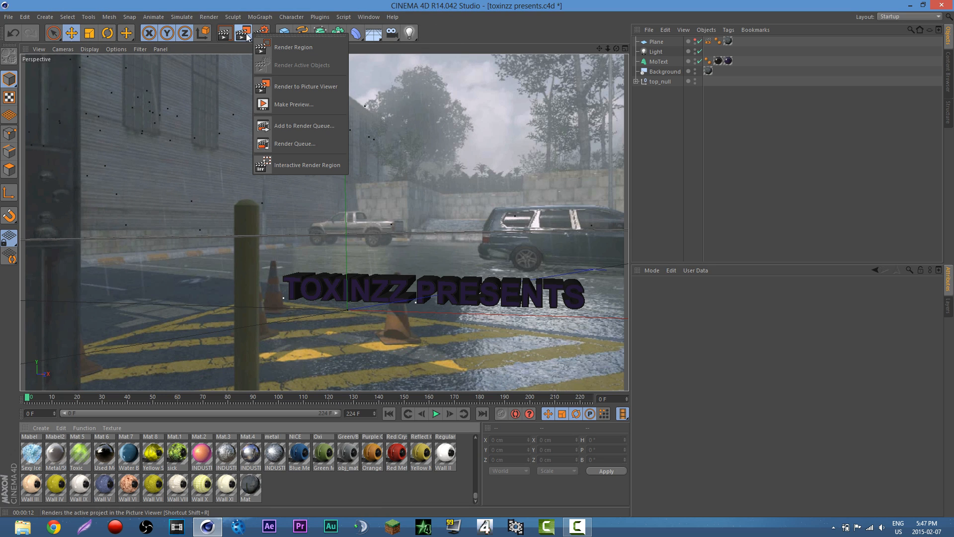
click(313, 124)
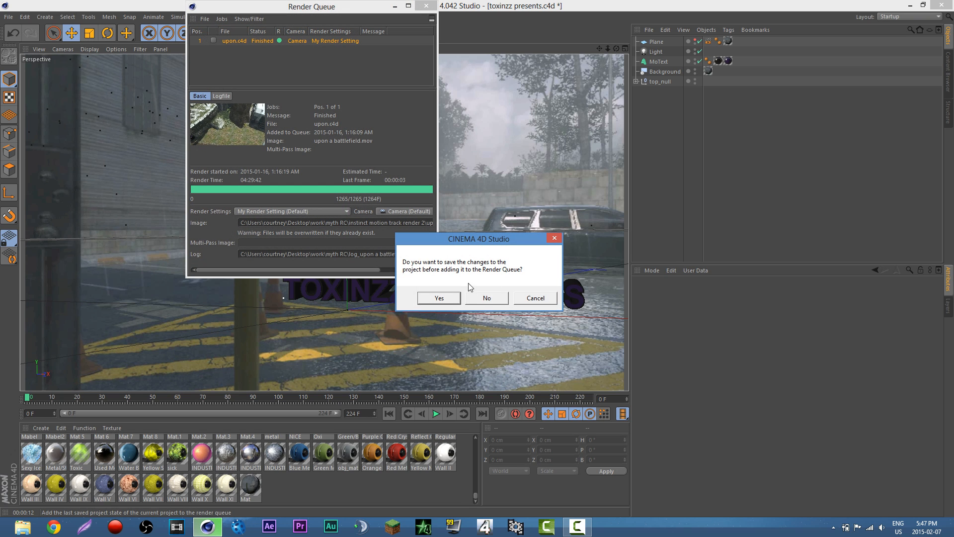
click(437, 298)
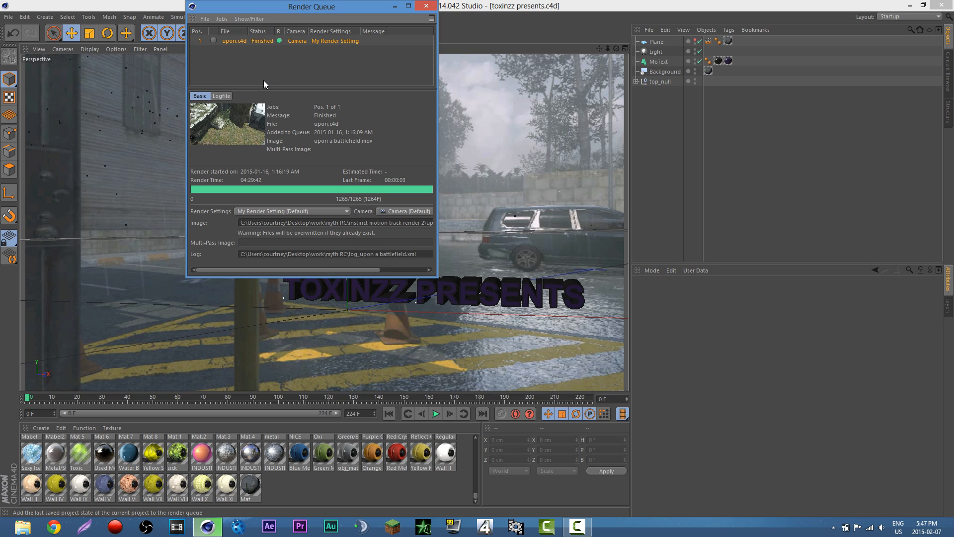
click(239, 41)
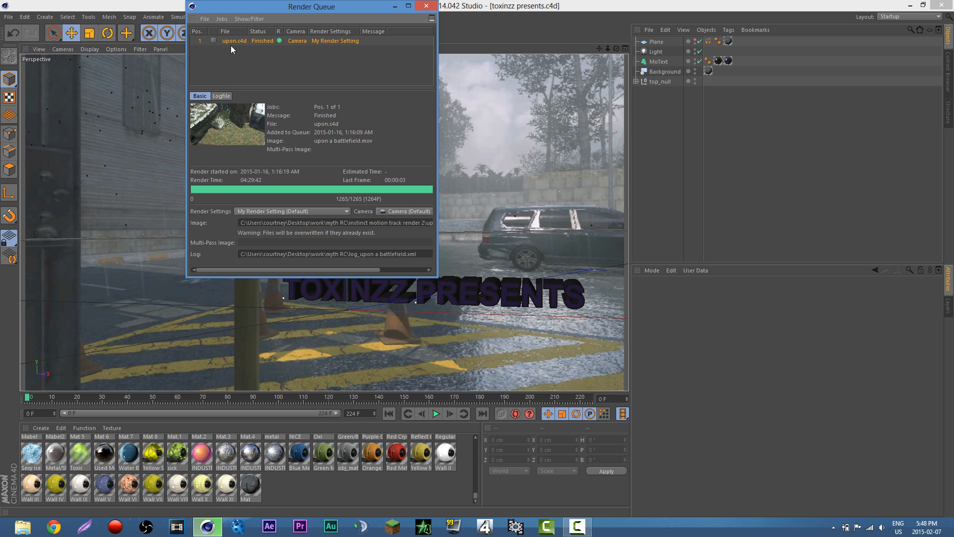
key(Delete)
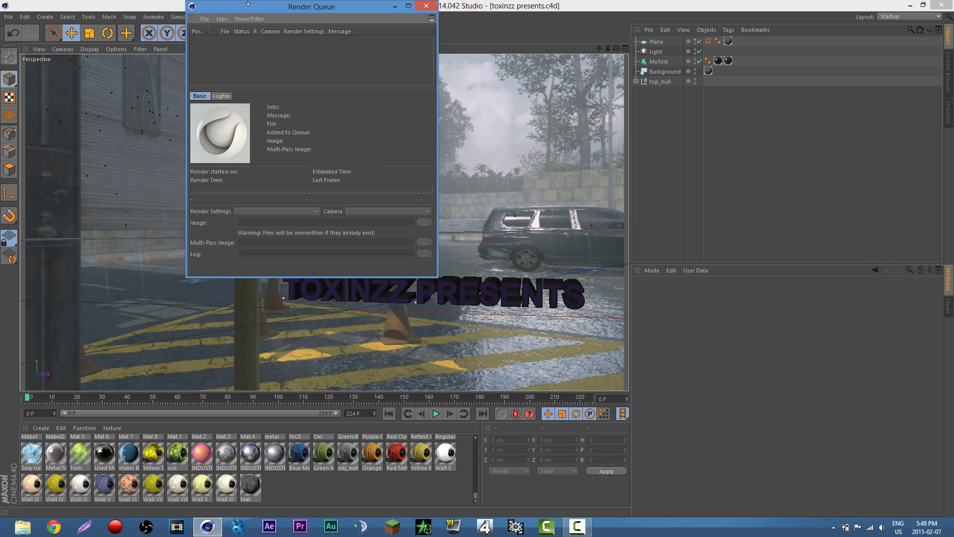
Add toxinzz presents.c4d to the render queue, look over the available job commands, and minimise the queue window.
click(395, 6)
click(244, 34)
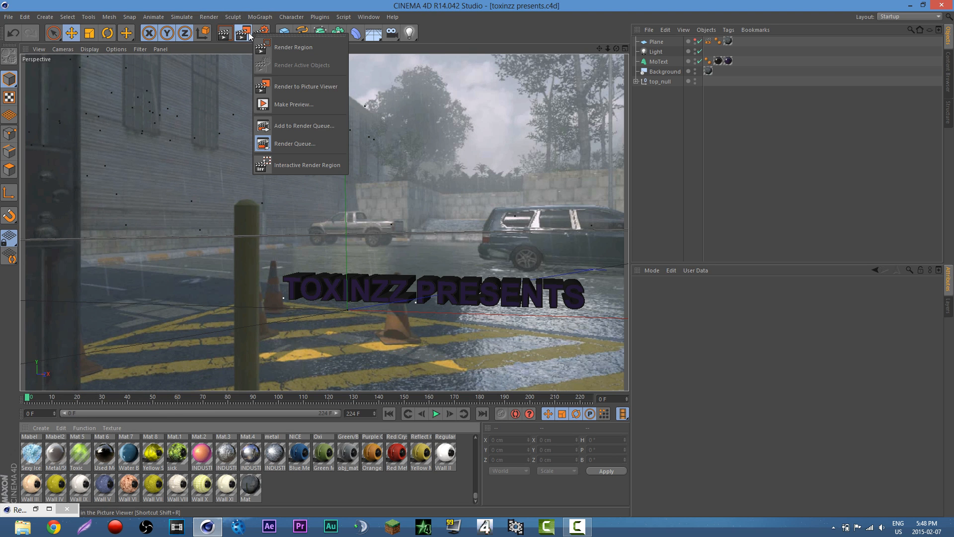
click(303, 143)
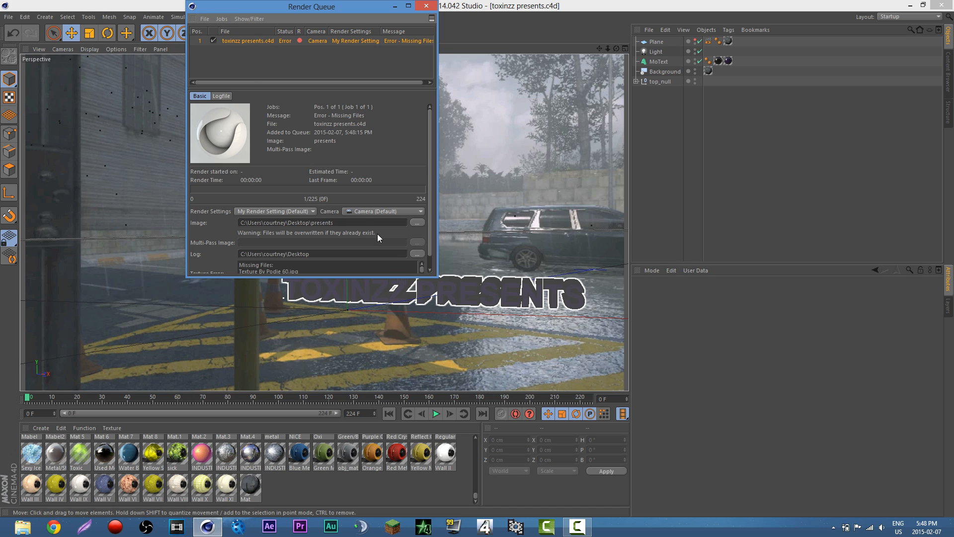
click(225, 21)
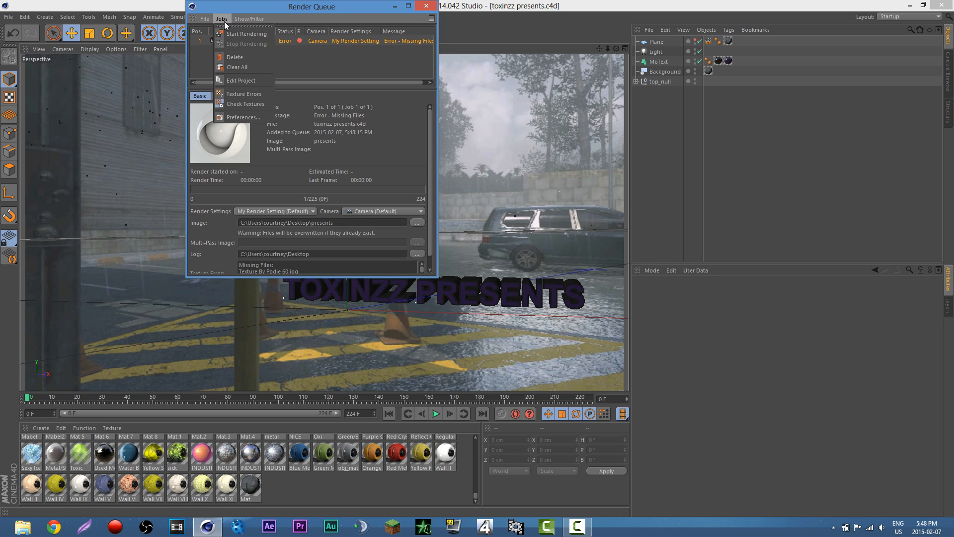
mouse_move(249, 19)
click(279, 5)
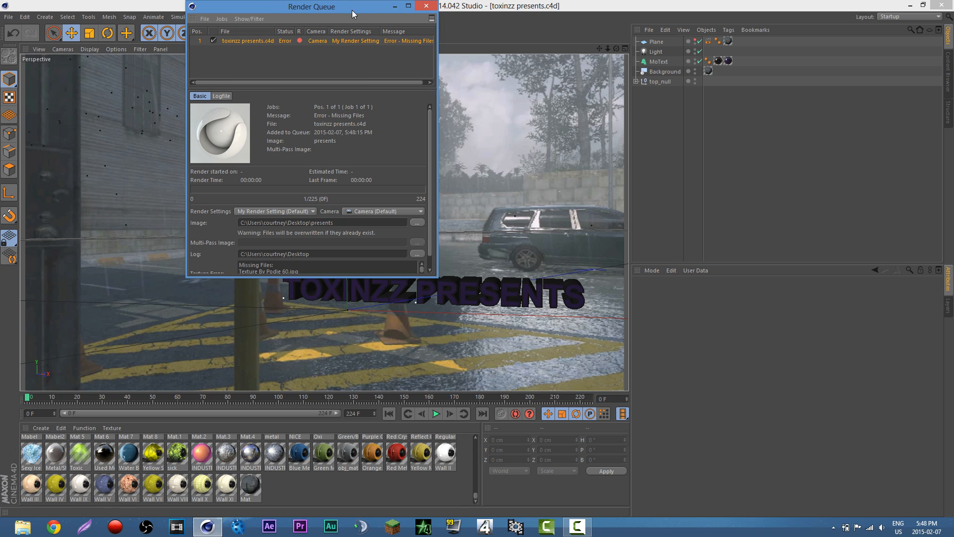
click(394, 6)
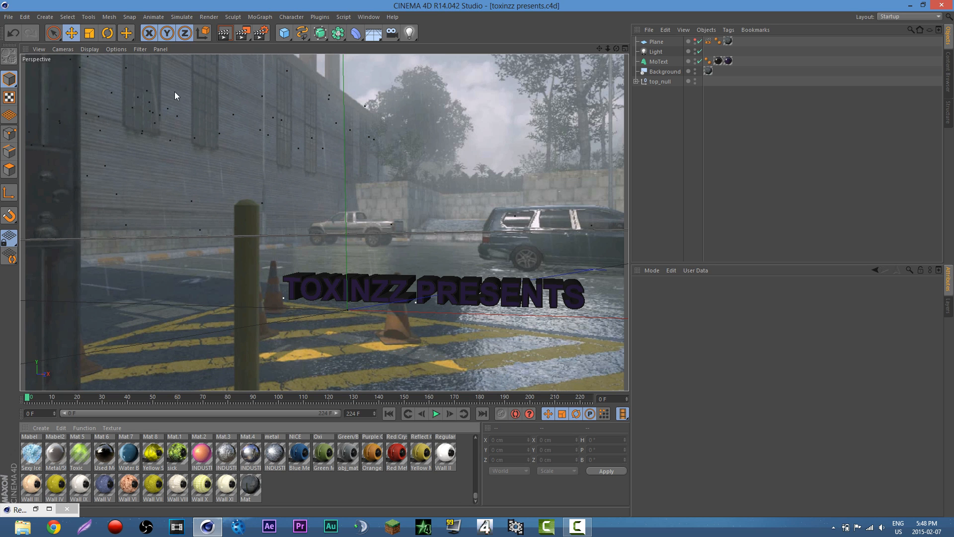
Create a new project and merge the motion-tracking scene file from the Desktop into it, accepting the LightWave 3D import options.
click(8, 18)
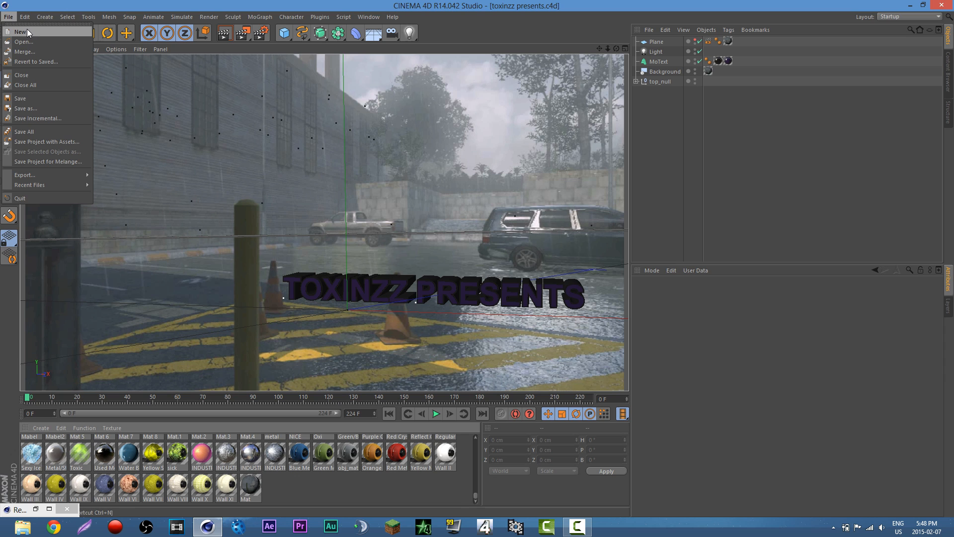
click(18, 33)
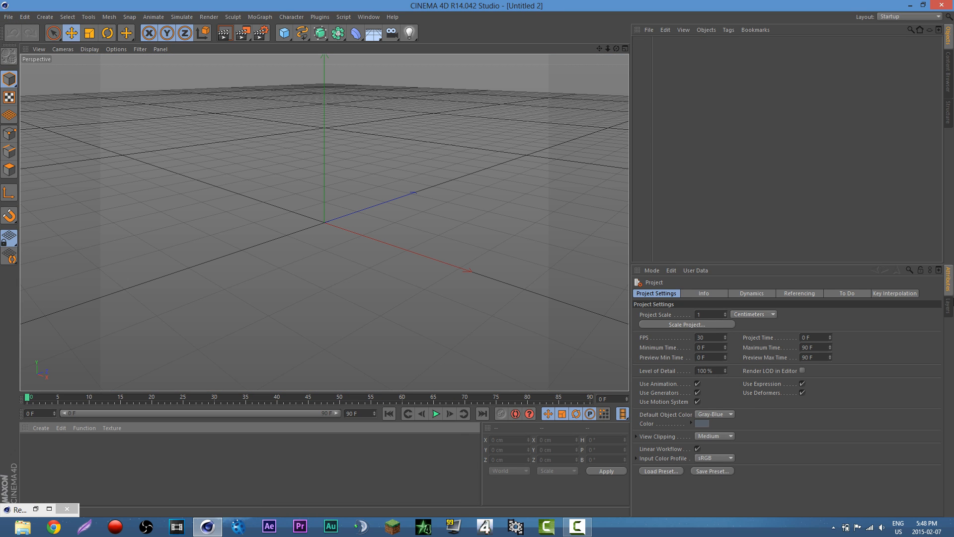
click(8, 18)
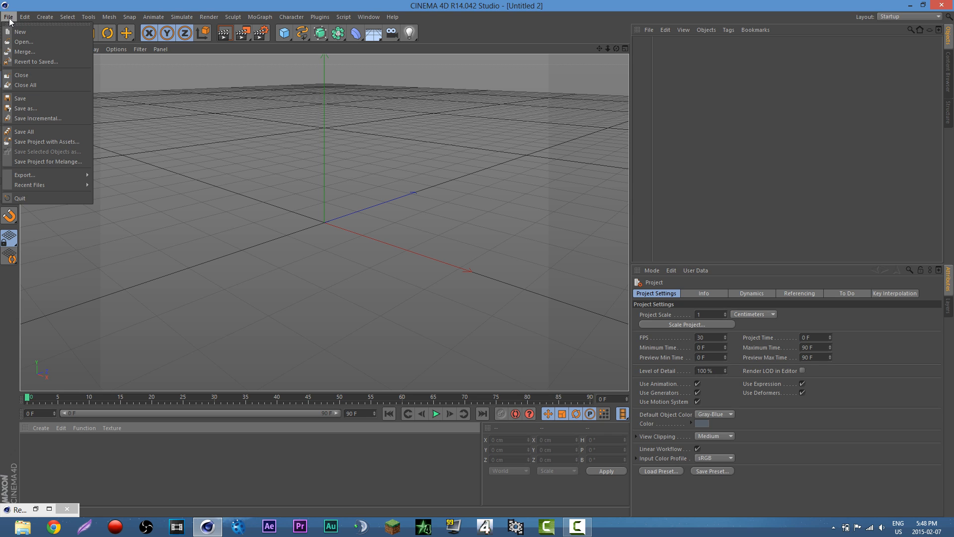
click(38, 53)
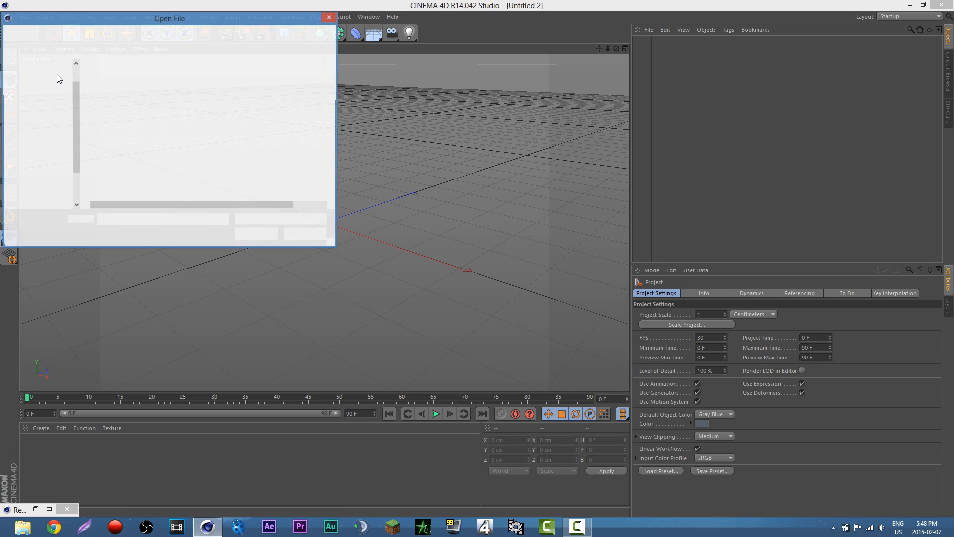
click(45, 99)
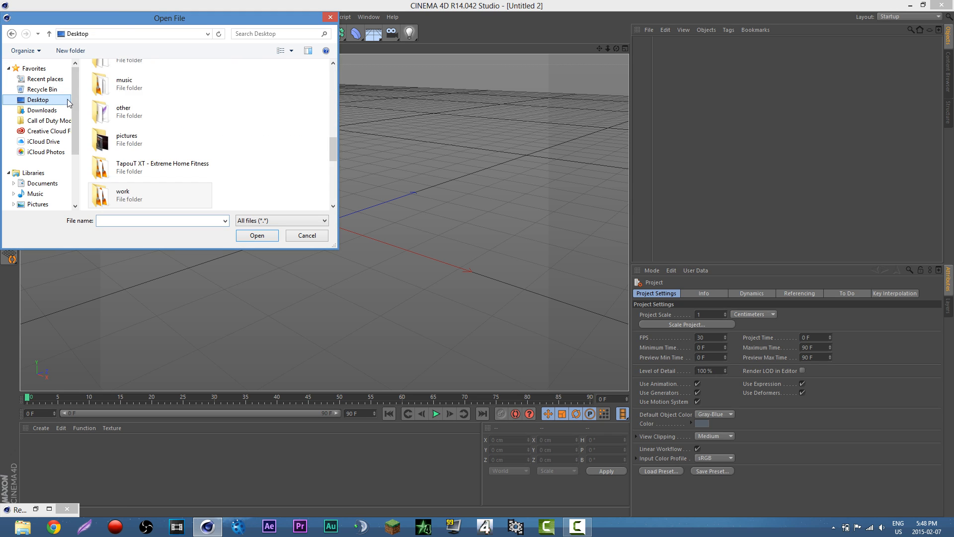
drag(333, 149, 322, 183)
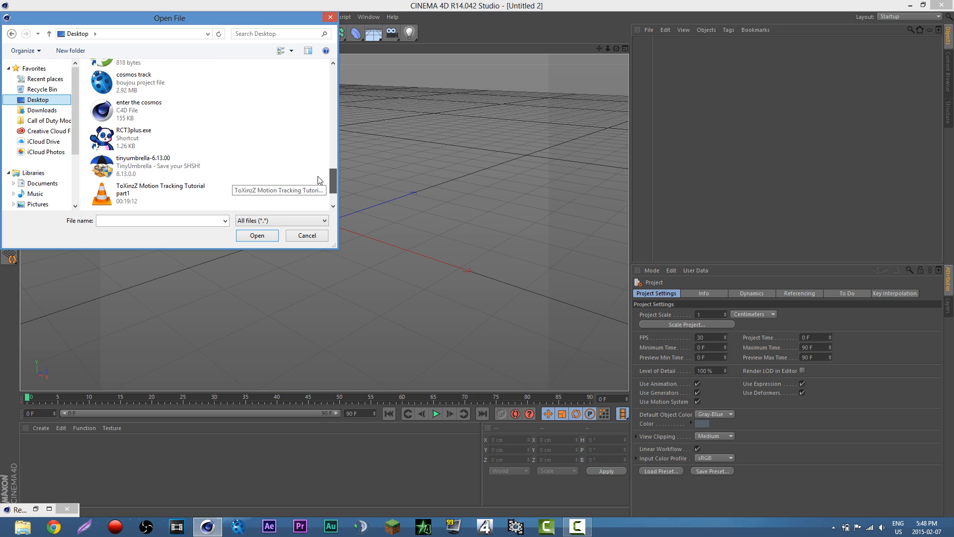
click(144, 118)
click(251, 235)
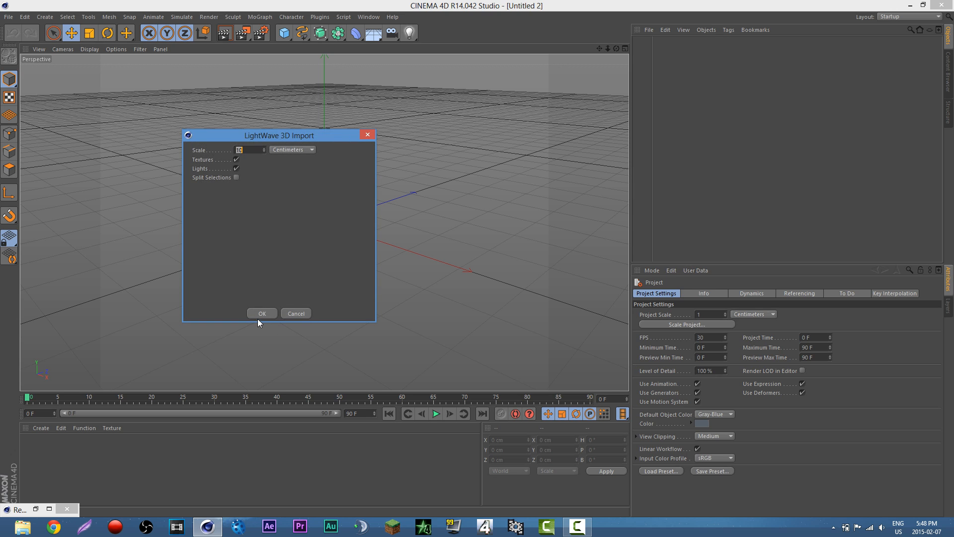
click(261, 314)
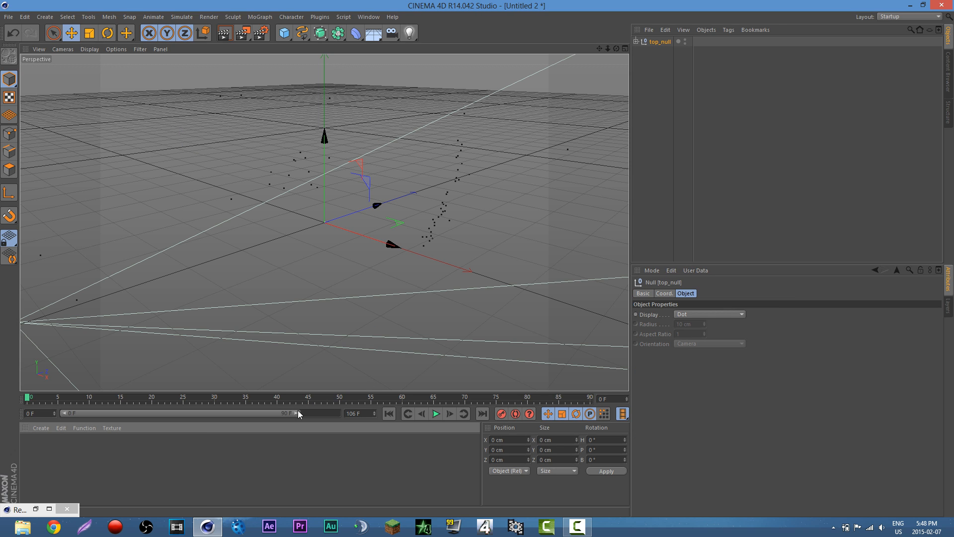
Extend the new project's timeline preview range to 106 F and switch back to the toxinzz presents.c4d project.
drag(297, 413, 368, 415)
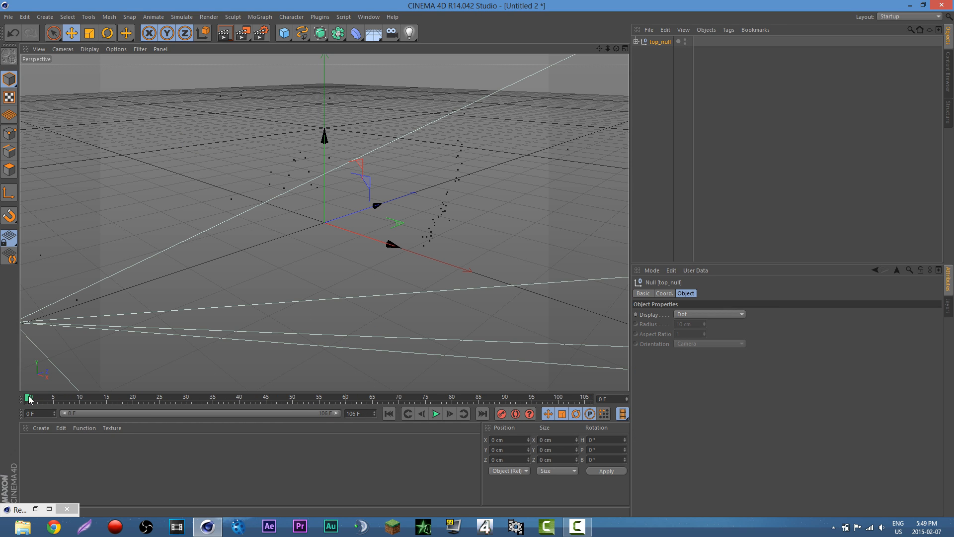
drag(61, 398, 28, 399)
click(368, 18)
click(415, 221)
click(368, 16)
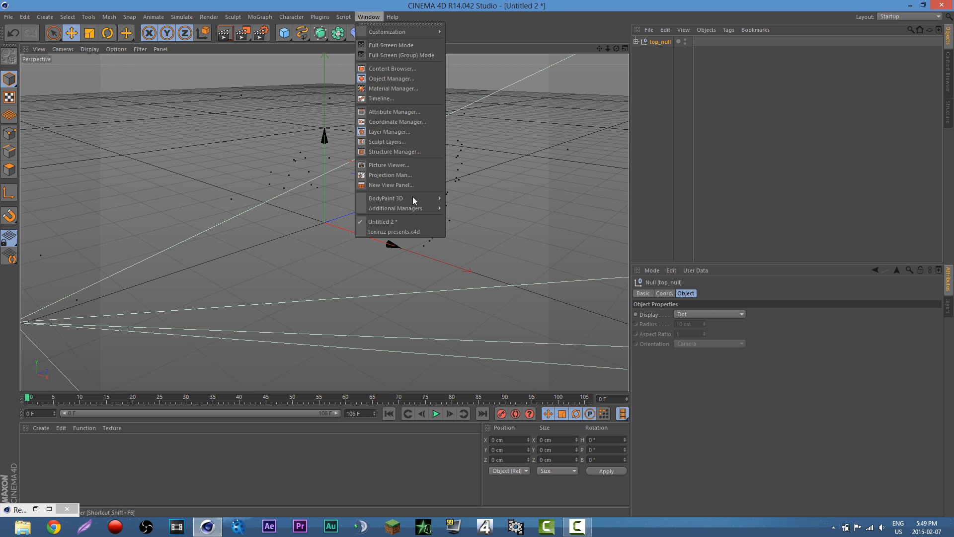
click(401, 231)
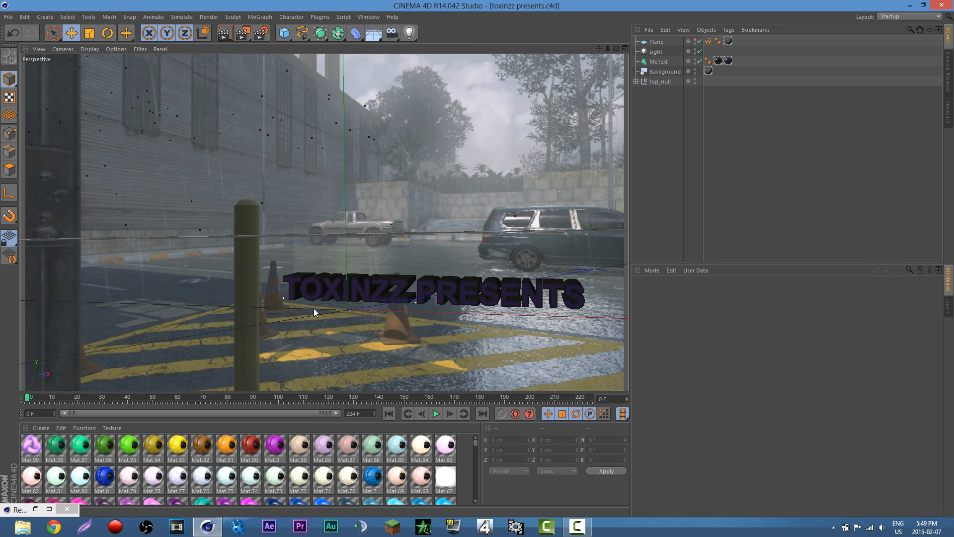
Restore the render queue, check the job commands for starting the toxinzz presents.c4d render, and minimise the queue again.
click(35, 509)
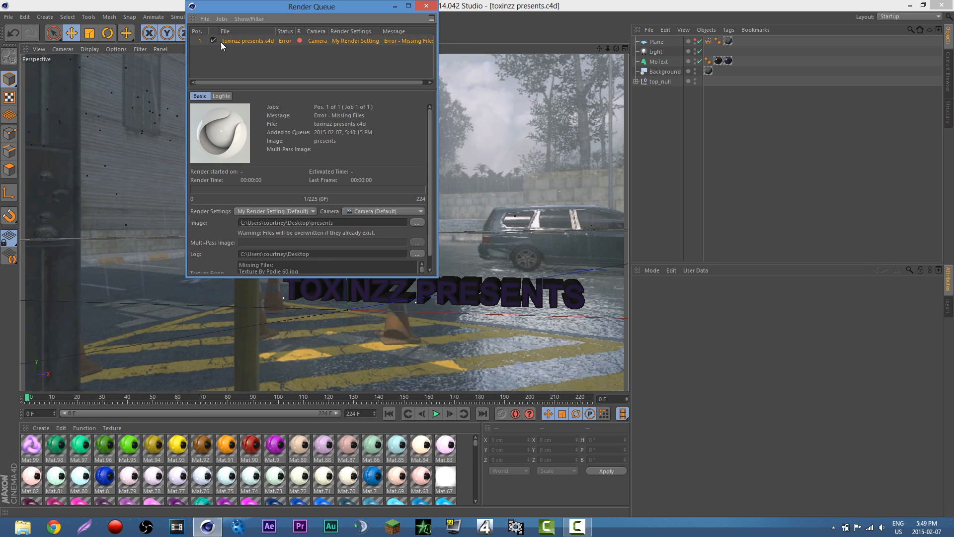
click(220, 19)
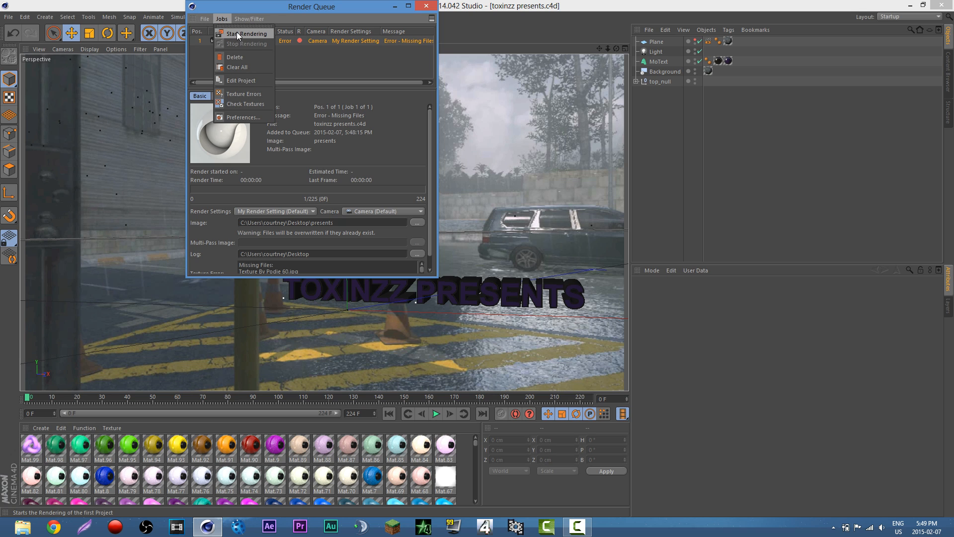
click(327, 73)
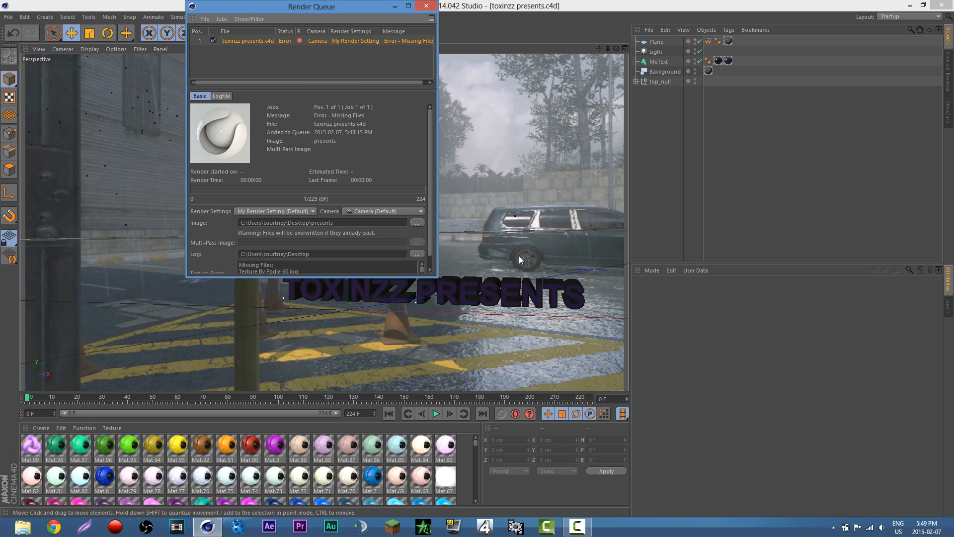
click(395, 6)
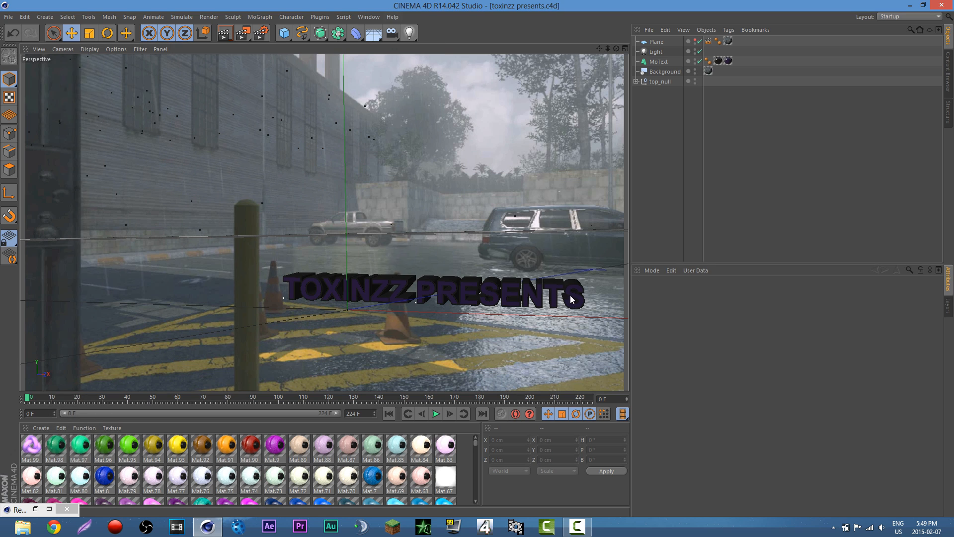
click(589, 531)
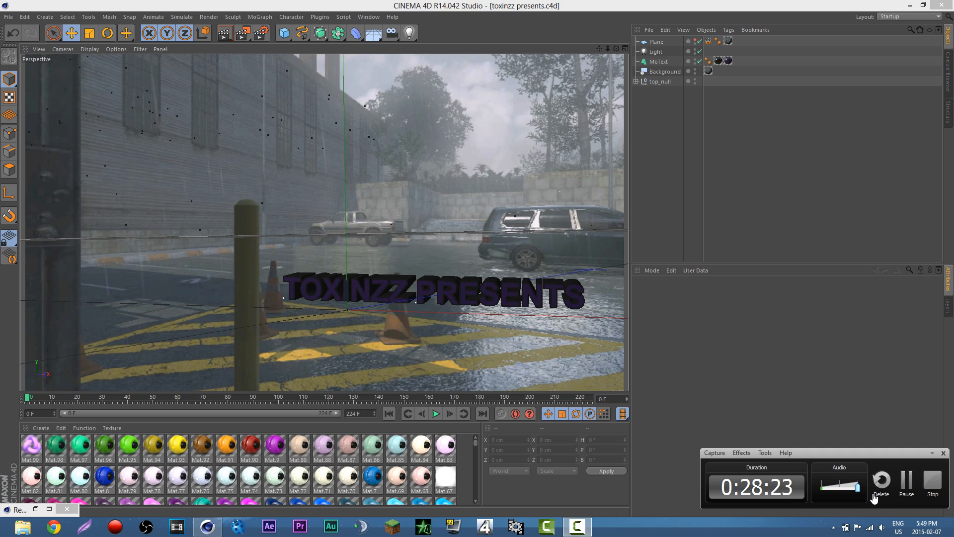
click(904, 488)
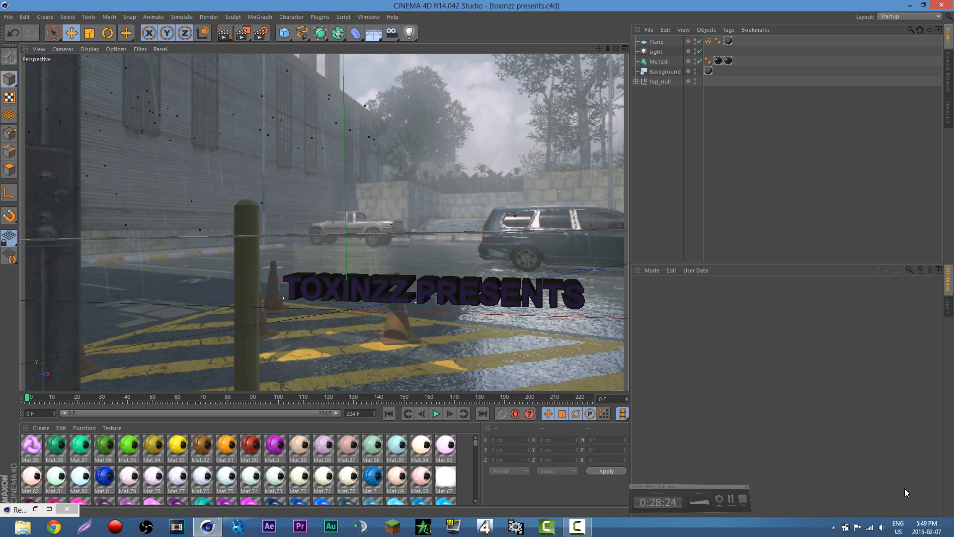